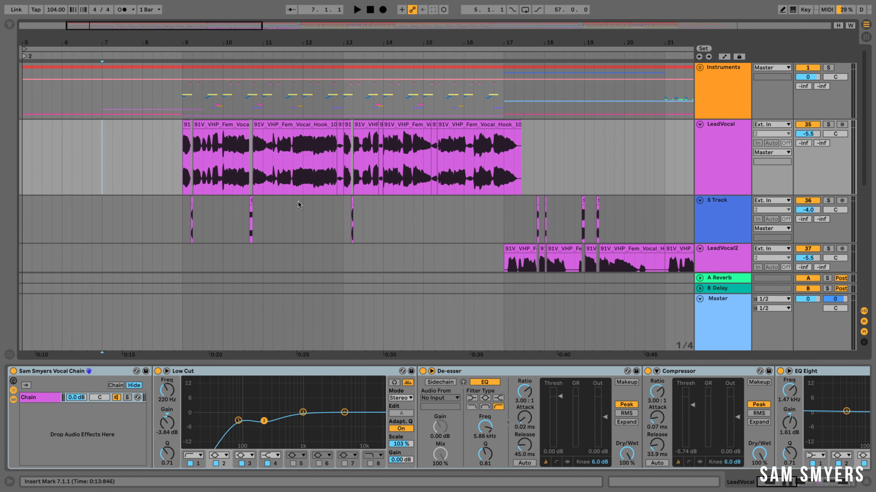
Step: With the arrangement playing from bar 7, collapse the Master track and hide the tracks' in/out section
{"action": "key", "text": "space"}
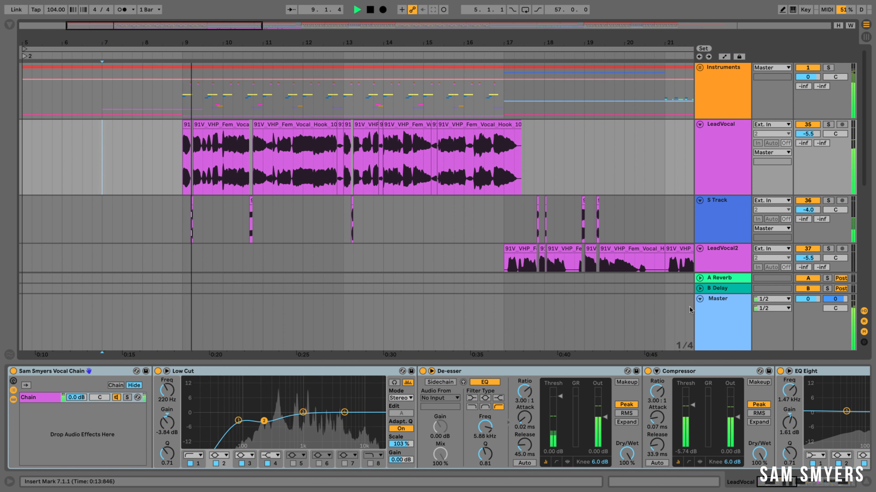
{"action": "left_click", "coordinate": [699, 299]}
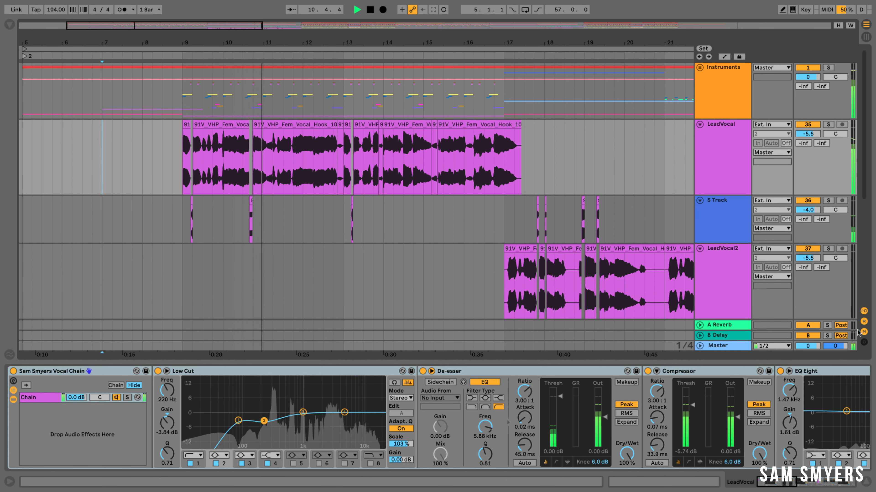
{"action": "left_click", "coordinate": [863, 311]}
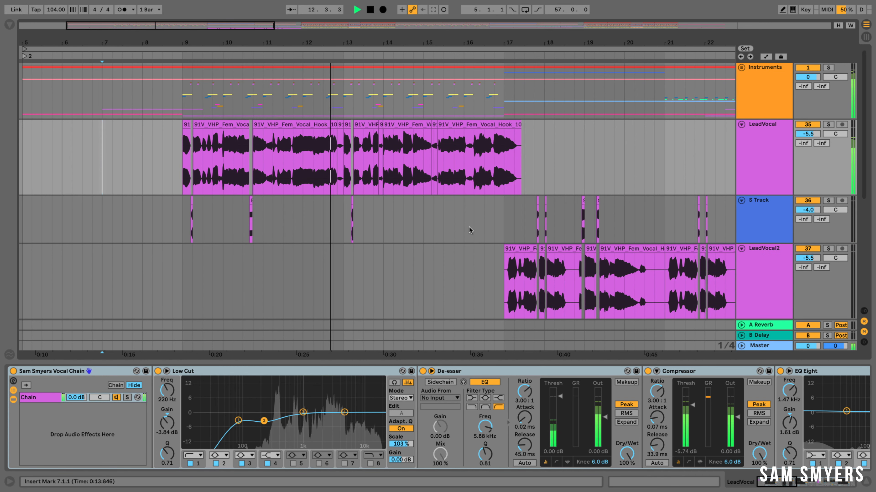
Step: Listen through to about bar 25 while examining the LeadVocal, S Track, LeadVocal2, LowVocal and HighVocal tracks, then stop playback
{"action": "scroll", "coordinate": [469, 229], "scroll_direction": "right", "scroll_amount": 5}
{"action": "scroll", "coordinate": [469, 229], "scroll_direction": "down", "scroll_amount": 1}
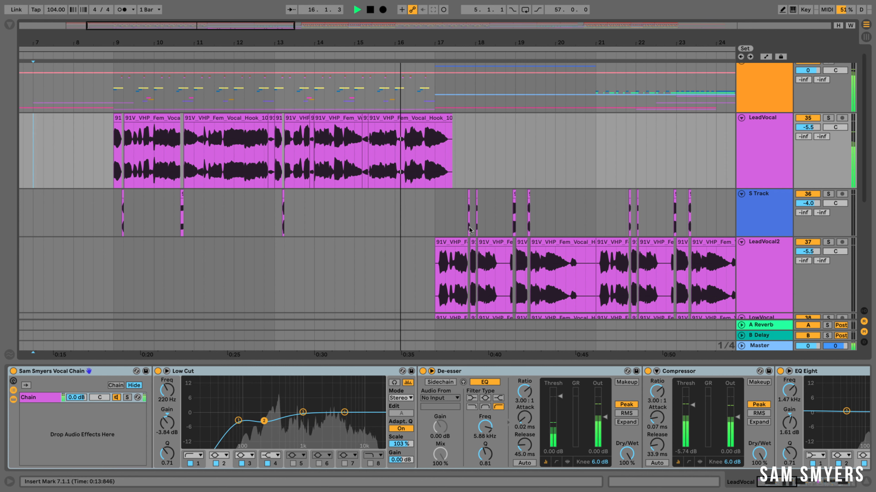
{"action": "scroll", "coordinate": [469, 230], "scroll_direction": "down", "scroll_amount": 2}
{"action": "scroll", "coordinate": [470, 230], "scroll_direction": "right", "scroll_amount": 1}
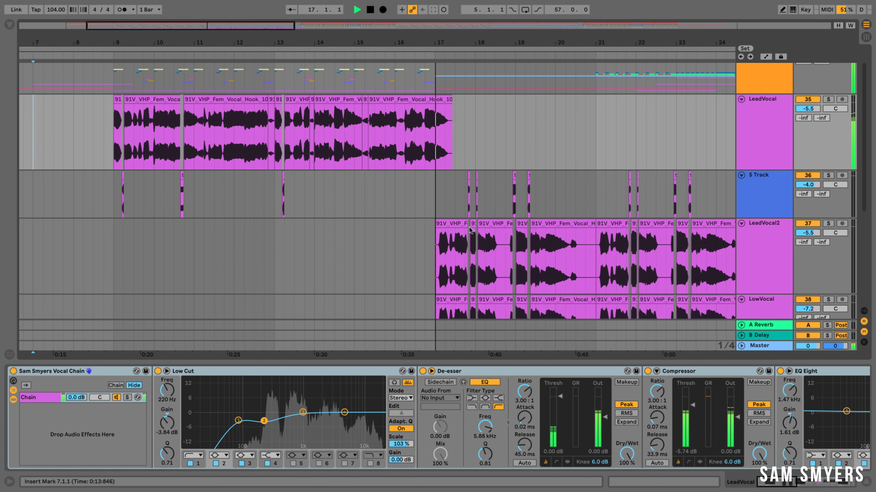
{"action": "scroll", "coordinate": [470, 227], "scroll_direction": "right", "scroll_amount": 1}
{"action": "scroll", "coordinate": [469, 228], "scroll_direction": "down", "scroll_amount": 3}
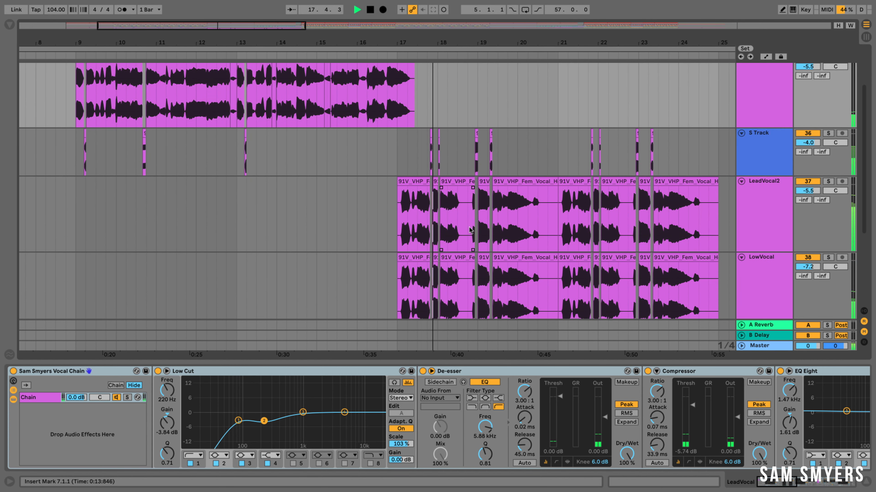
{"action": "scroll", "coordinate": [469, 230], "scroll_direction": "down", "scroll_amount": 2}
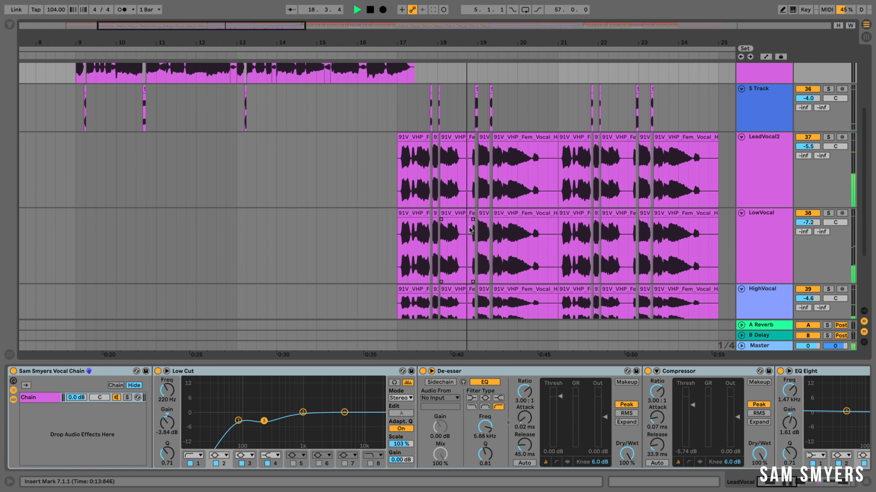
{"action": "scroll", "coordinate": [469, 230], "scroll_direction": "up", "scroll_amount": 1}
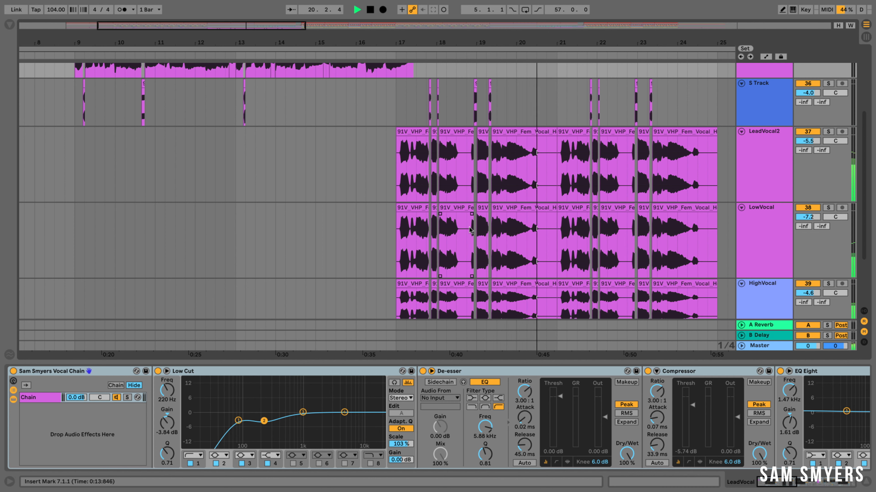
{"action": "scroll", "coordinate": [470, 230], "scroll_direction": "up", "scroll_amount": 2}
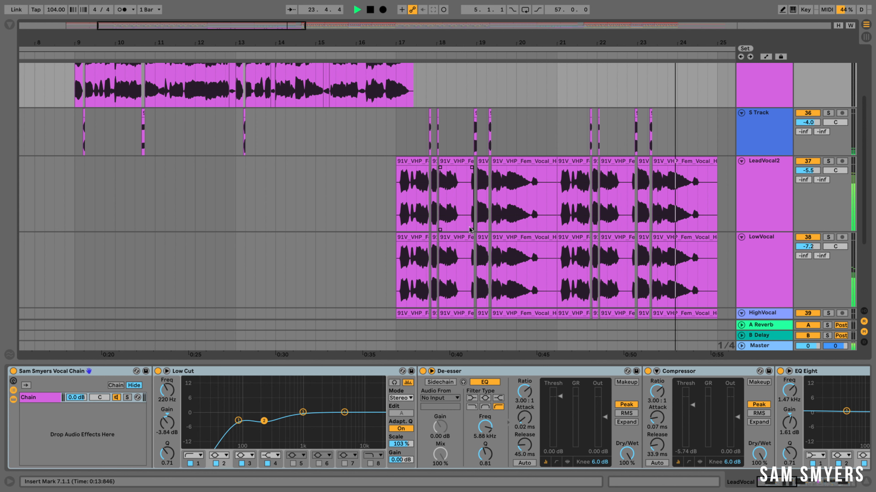
{"action": "key", "text": "space"}
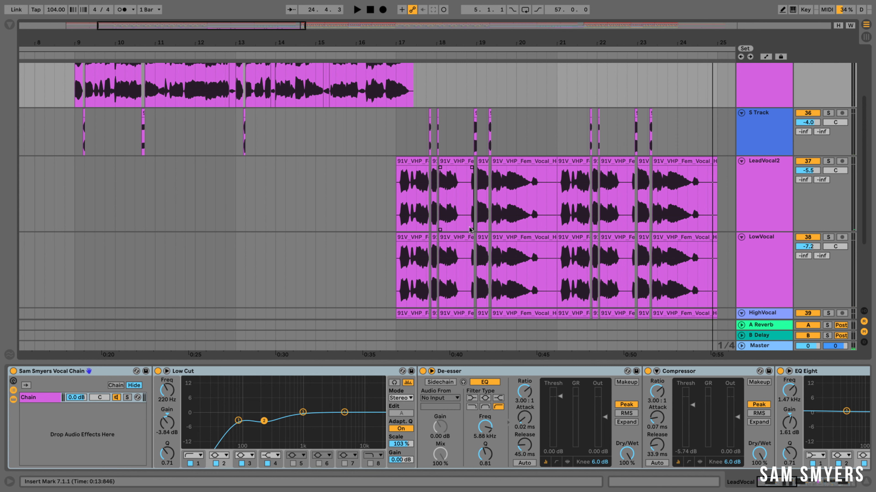
{"action": "scroll", "coordinate": [193, 202], "scroll_direction": "up", "scroll_amount": 3}
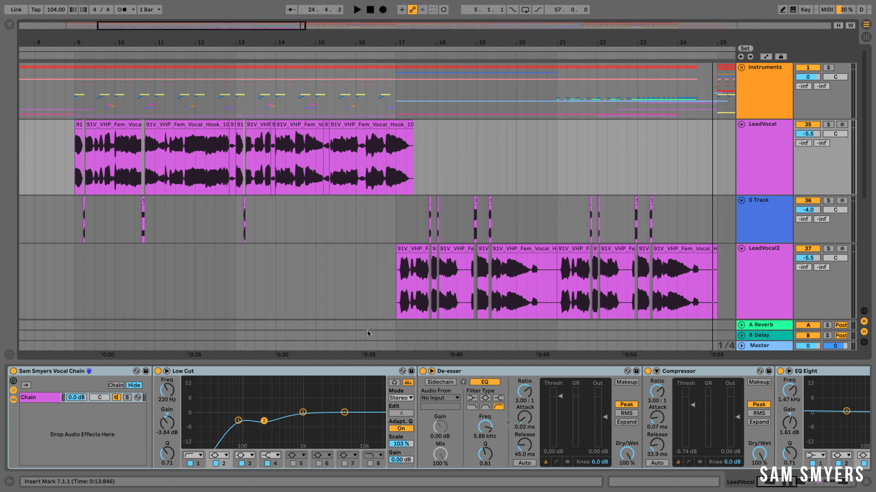
Step: Select the unprocessed LeadVocal clip and listen to it with the instruments from bar 9 to bar 15
{"action": "left_click", "coordinate": [764, 133]}
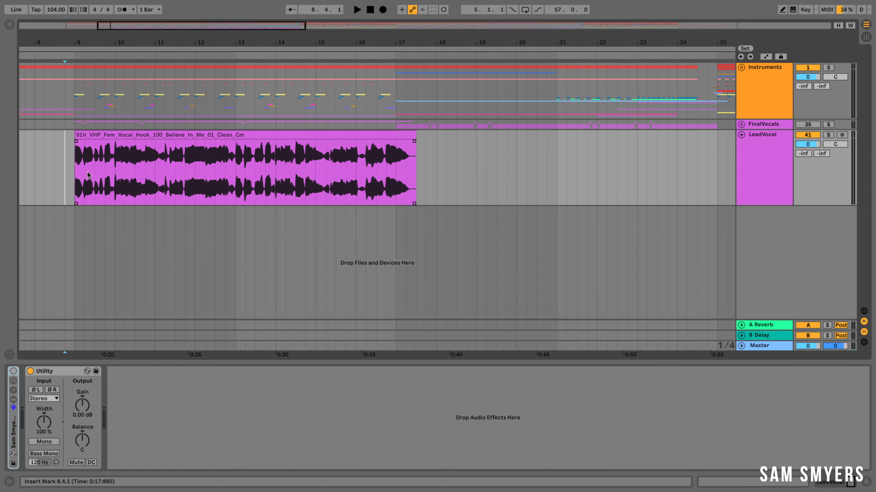
{"action": "left_click", "coordinate": [164, 134]}
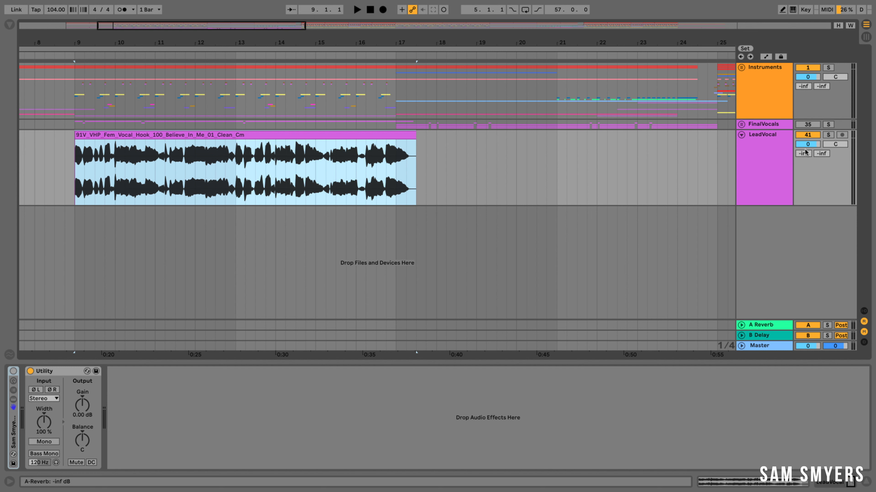
{"action": "key", "text": "space"}
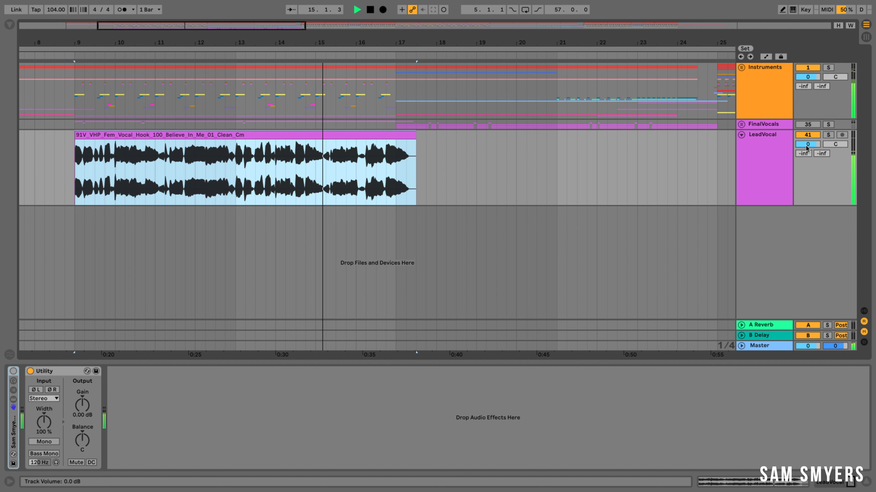
{"action": "key", "text": "space"}
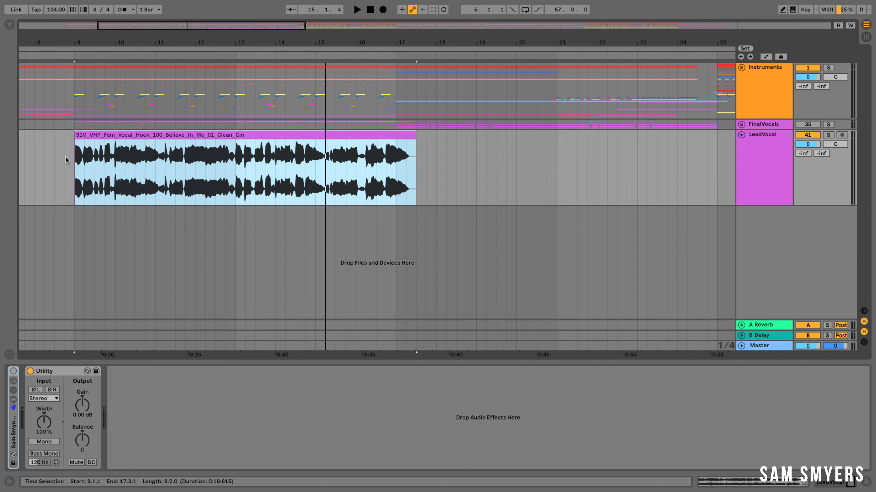
Step: Replay the raw vocal from bar 9 and lower the LeadVocal track volume to -5.8 dB
{"action": "left_click", "coordinate": [78, 228]}
{"action": "key", "text": "space"}
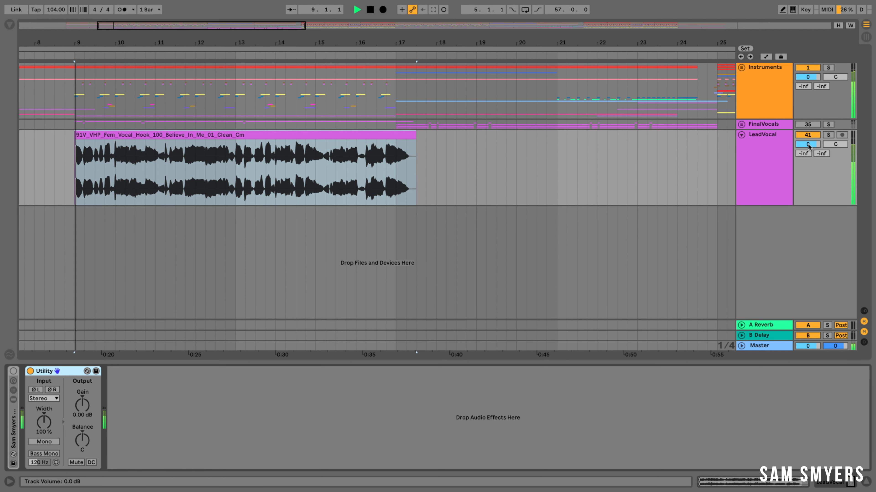
{"action": "mouse_move", "coordinate": [808, 144]}
{"action": "left_mouse_down"}
{"action": "mouse_move", "coordinate": [808, 179]}
{"action": "mouse_move", "coordinate": [808, 159]}
{"action": "left_mouse_up"}
{"action": "key", "text": "space"}
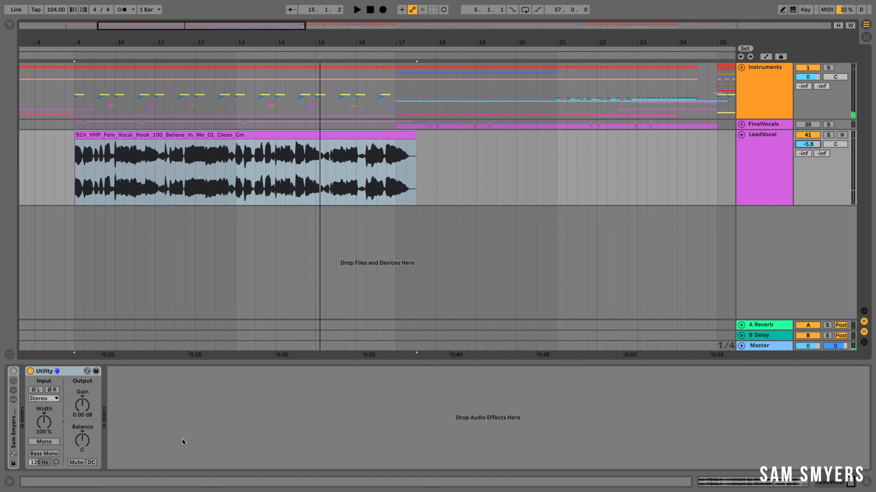
Step: Show the devices inside the Sam Smyers Vocal Chain rack, set the insert marker to 9.1.1 and select Low Cut band 1
{"action": "double_click", "coordinate": [23, 436]}
{"action": "left_click", "coordinate": [206, 374]}
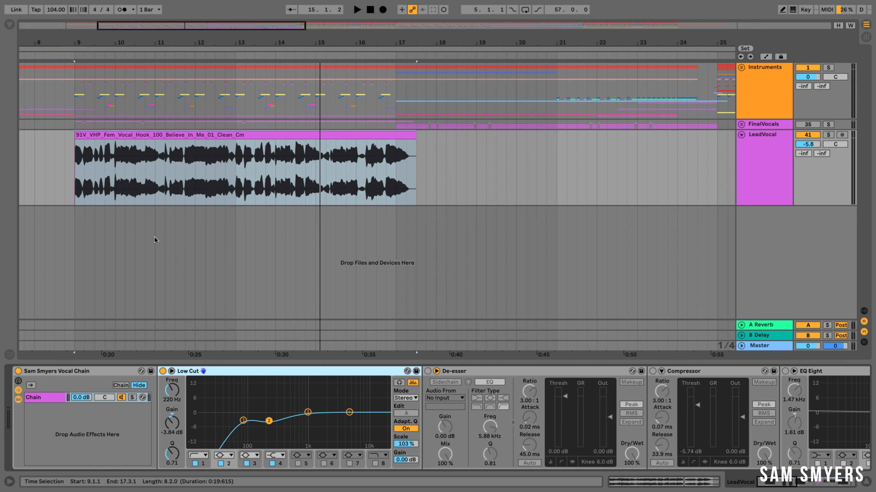
{"action": "left_click", "coordinate": [71, 222]}
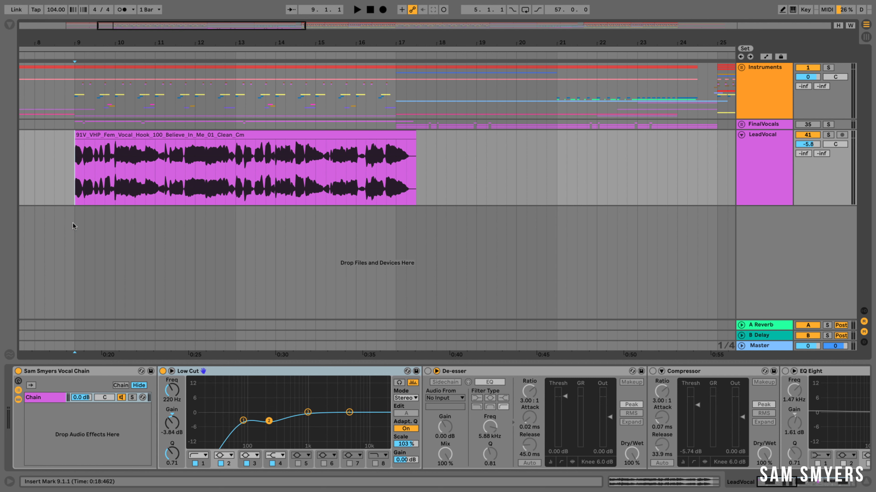
{"action": "left_click", "coordinate": [243, 421]}
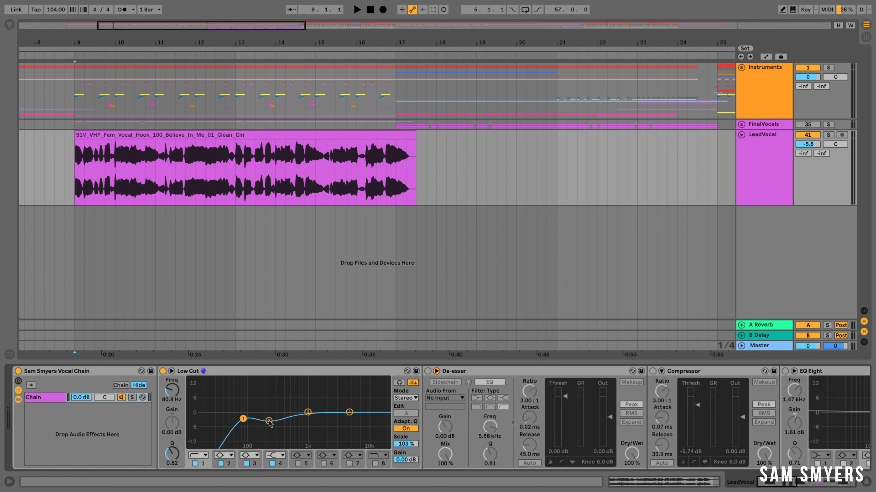
Step: Flatten band 2 of the Low Cut EQ to -0.12 dB at 215 Hz and enable the EQ's audition mode
{"action": "left_click", "coordinate": [290, 371]}
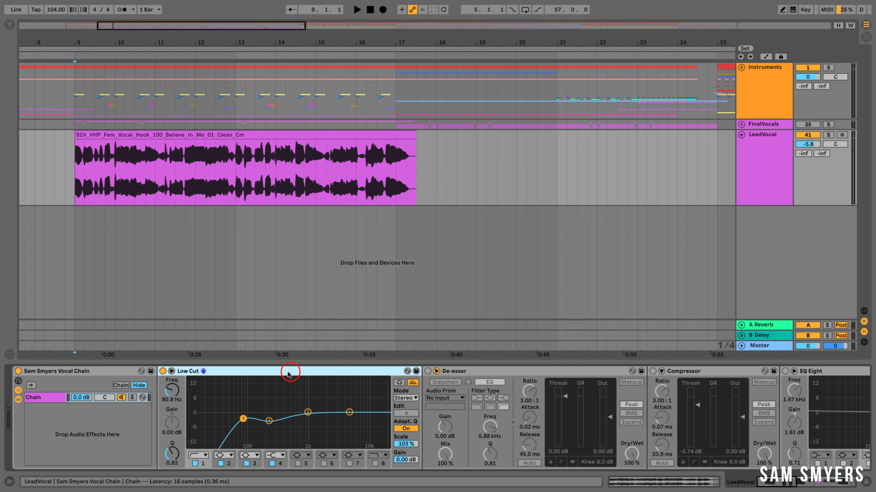
{"action": "left_click", "coordinate": [74, 164]}
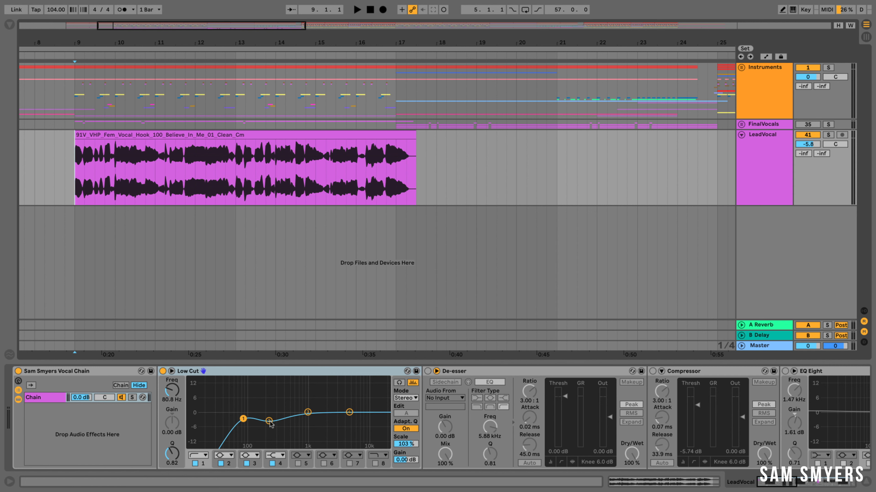
{"action": "left_click_drag", "start_coordinate": [268, 421], "coordinate": [268, 412]}
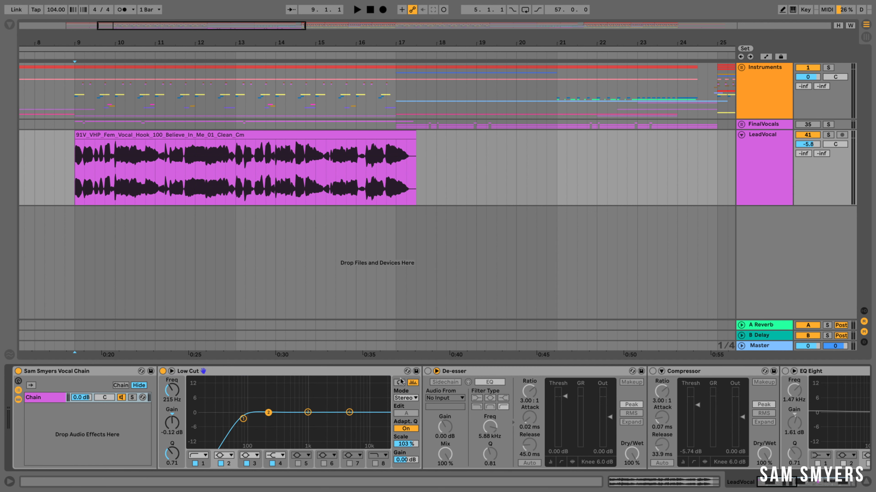
{"action": "left_click", "coordinate": [294, 370]}
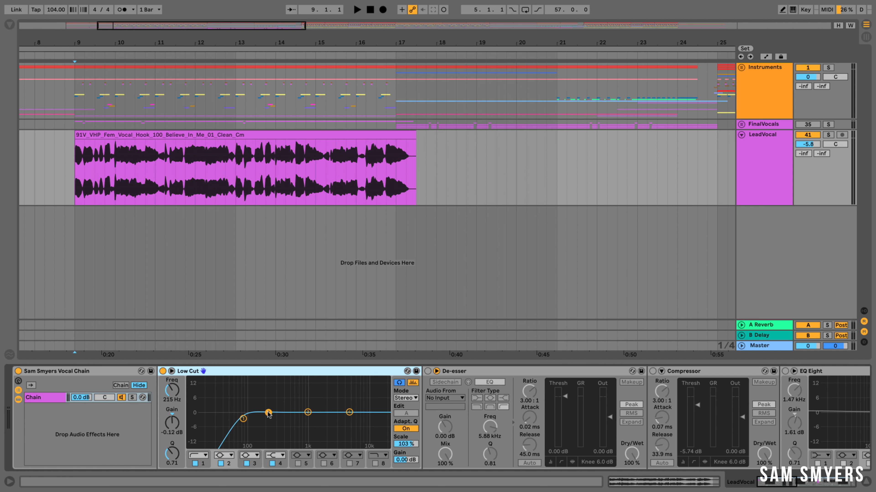
Step: Boost Low Cut band 2 by about 12 dB at 323 Hz during playback and sweep it up through 3.52 kHz
{"action": "key", "text": "space"}
{"action": "left_click_drag", "start_coordinate": [268, 412], "coordinate": [279, 386]}
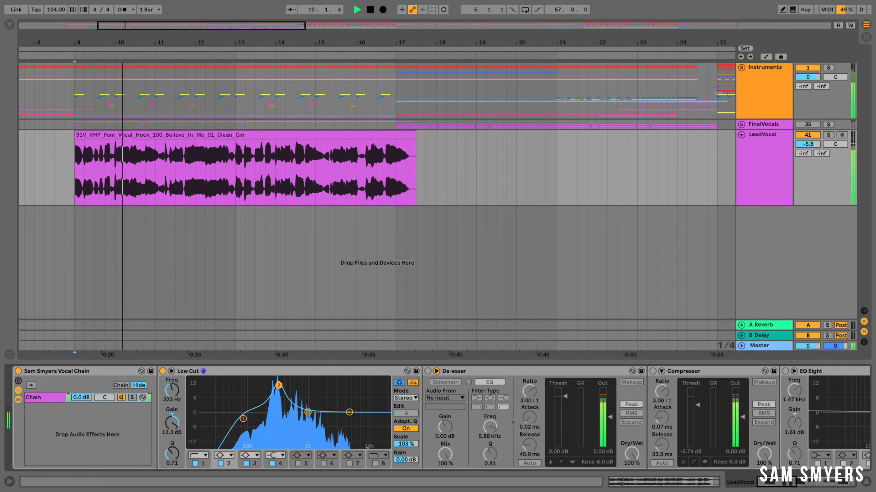
{"action": "key", "text": "space"}
{"action": "left_click_drag", "start_coordinate": [278, 385], "coordinate": [340, 387]}
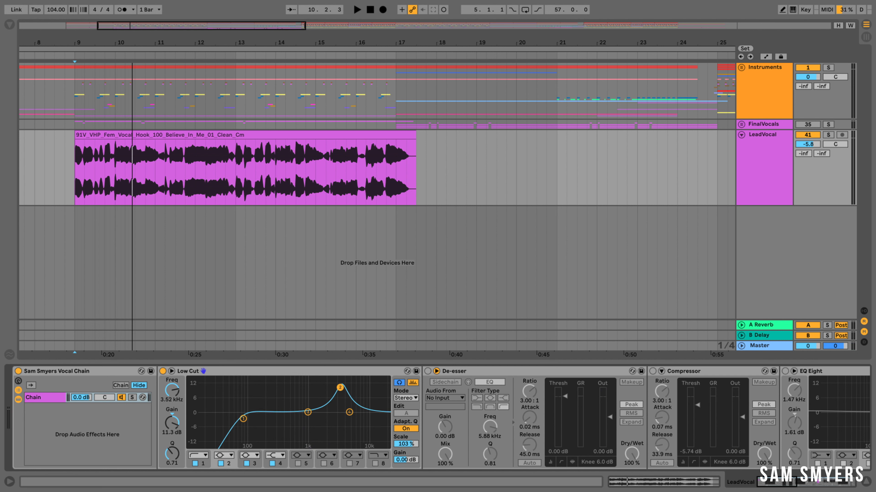
{"action": "left_click_drag", "start_coordinate": [260, 390], "coordinate": [378, 390]}
Step: Bring Low Cut band 2 back to the low mids, listen, and set it to a -3.84 dB cut at 186 Hz
{"action": "left_click_drag", "start_coordinate": [312, 391], "coordinate": [266, 412]}
{"action": "key", "text": "space"}
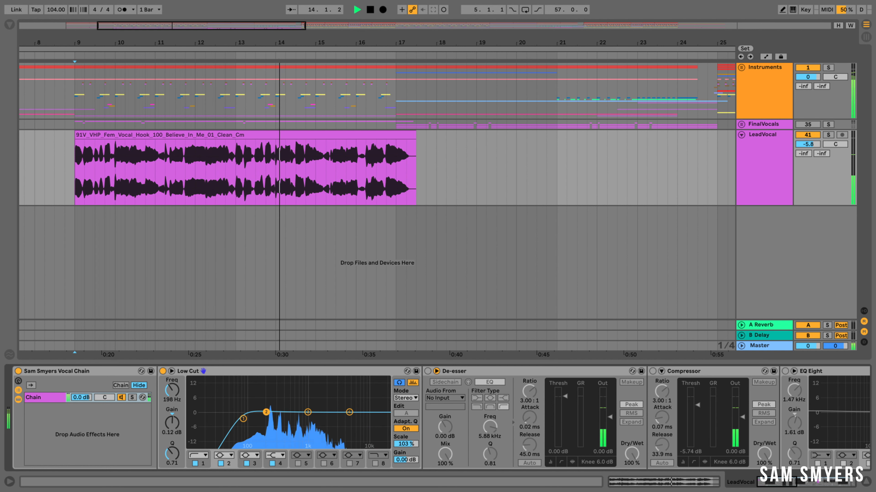
{"action": "key", "text": "space"}
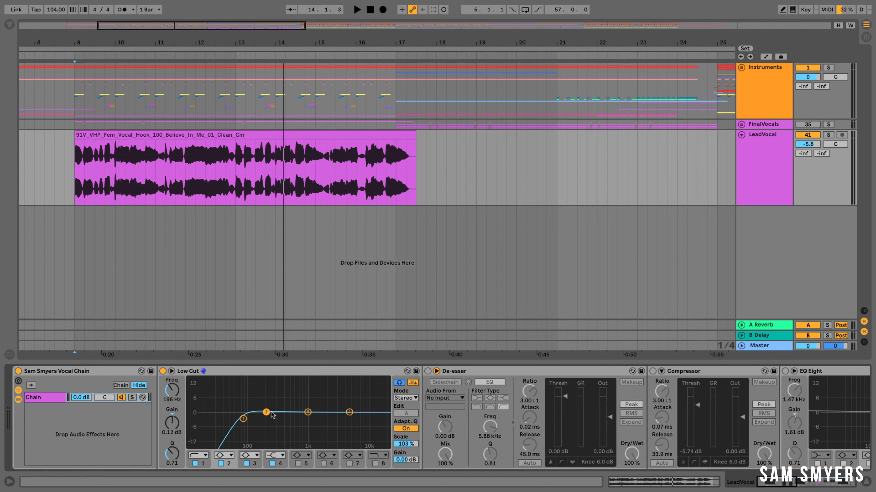
{"action": "left_click_drag", "start_coordinate": [266, 412], "coordinate": [266, 417]}
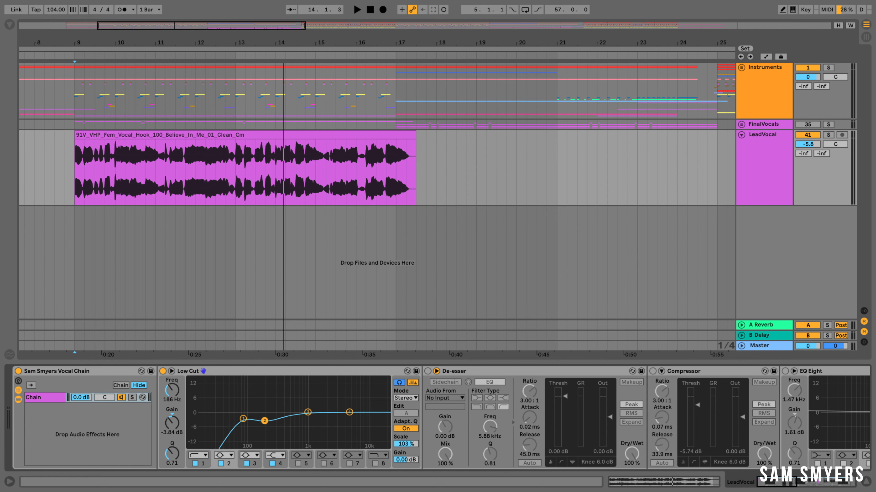
Step: Audition a narrow 4.59 dB boost at 1.60 kHz with Q 2.03 on the Low Cut band near 1 kHz, then flatten it
{"action": "left_click", "coordinate": [307, 413]}
{"action": "left_click_drag", "start_coordinate": [317, 406], "coordinate": [321, 403]}
{"action": "left_click_drag", "start_coordinate": [166, 455], "coordinate": [169, 455]}
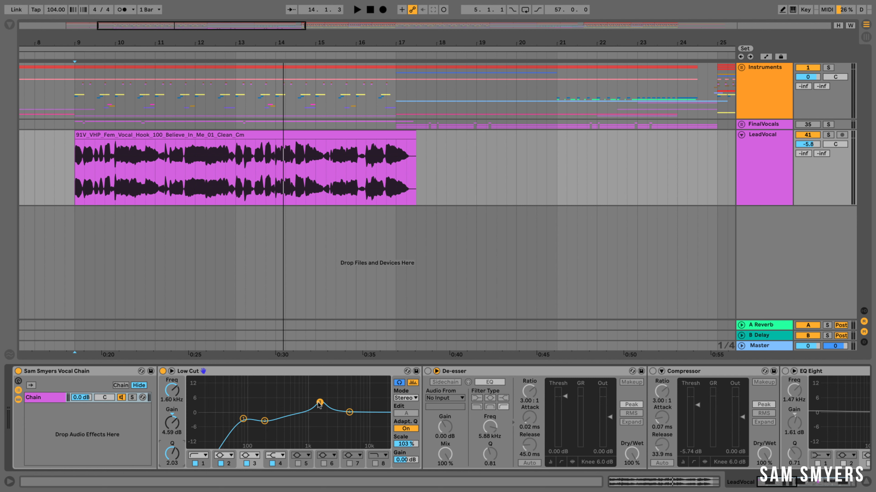
{"action": "key", "text": "space"}
{"action": "mouse_move", "coordinate": [319, 404]}
{"action": "left_mouse_down"}
{"action": "mouse_move", "coordinate": [343, 393]}
{"action": "mouse_move", "coordinate": [316, 392]}
{"action": "mouse_move", "coordinate": [325, 392]}
{"action": "mouse_move", "coordinate": [325, 412]}
{"action": "left_mouse_up"}
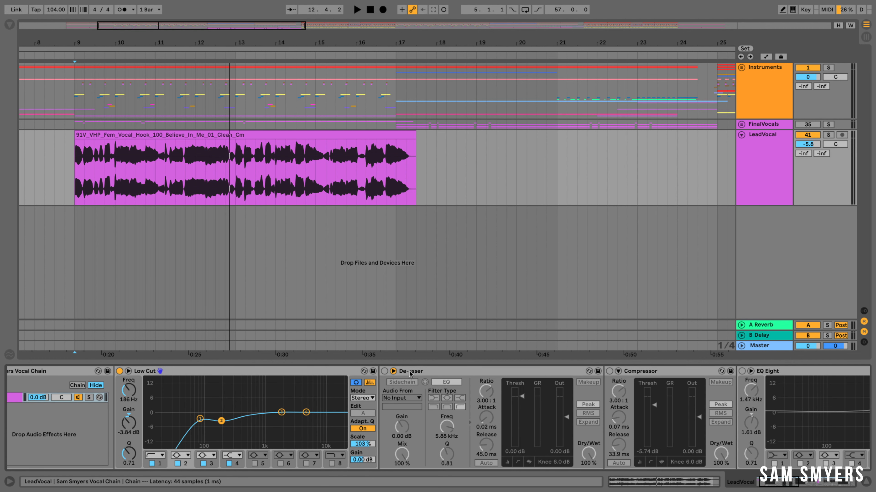
Step: Turn on the De-esser compressor, collapse and reopen its sidechain section, and switch off the sidechain EQ
{"action": "left_click", "coordinate": [408, 372]}
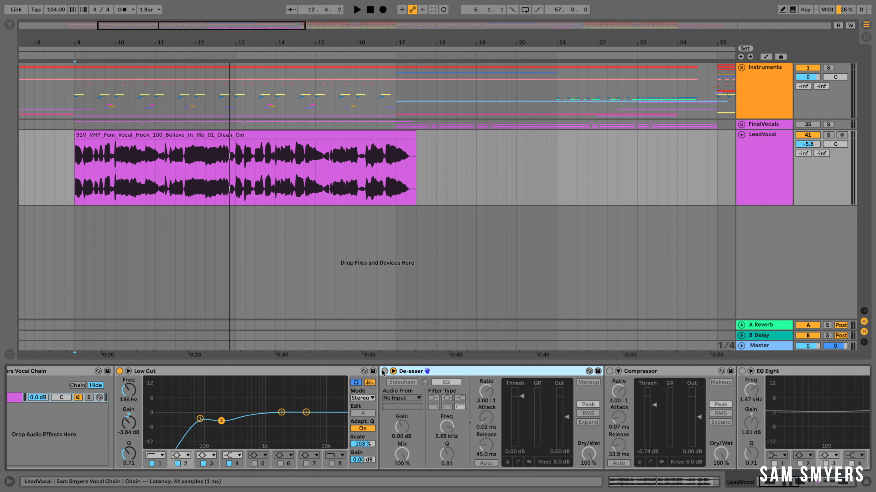
{"action": "left_click", "coordinate": [384, 371]}
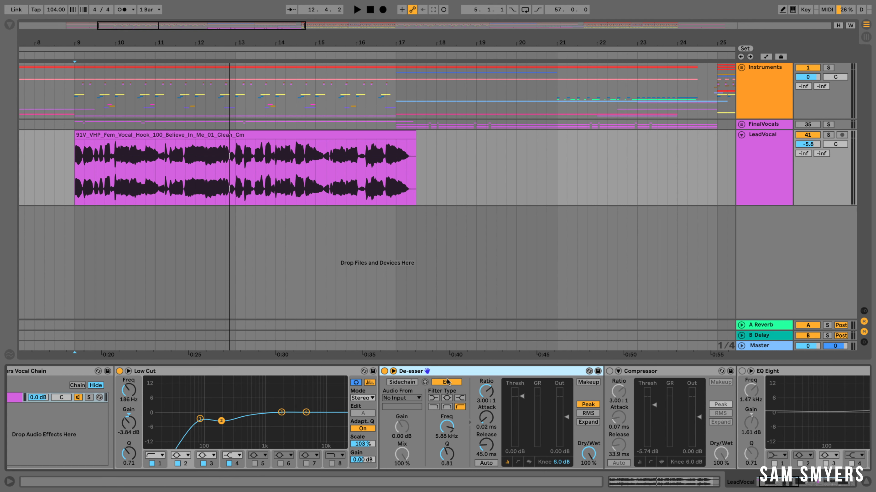
{"action": "left_click", "coordinate": [392, 371]}
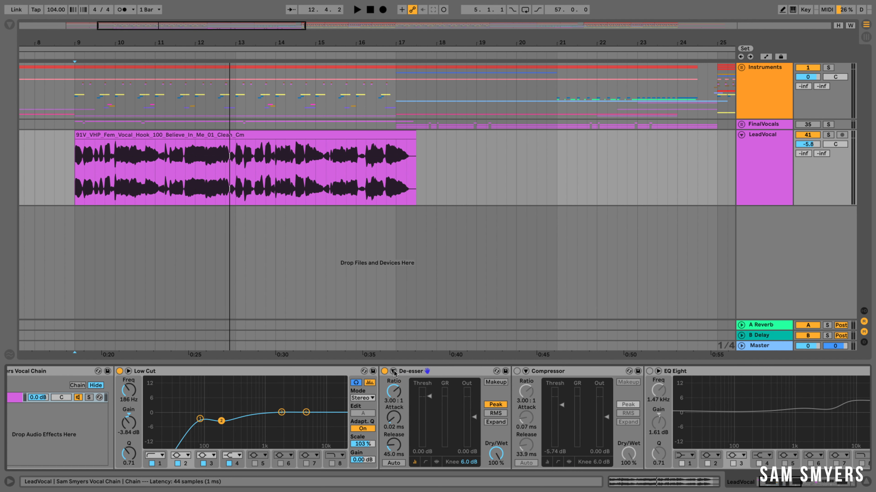
{"action": "left_click", "coordinate": [393, 371]}
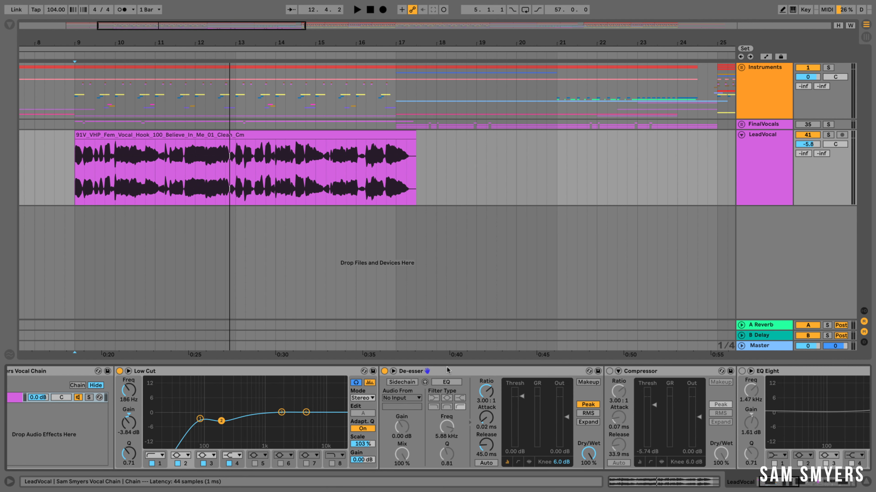
Step: Turn on the De-esser's sidechain EQ and audition only its filtered sidechain signal with the LeadVocal track soloed
{"action": "left_click", "coordinate": [446, 382]}
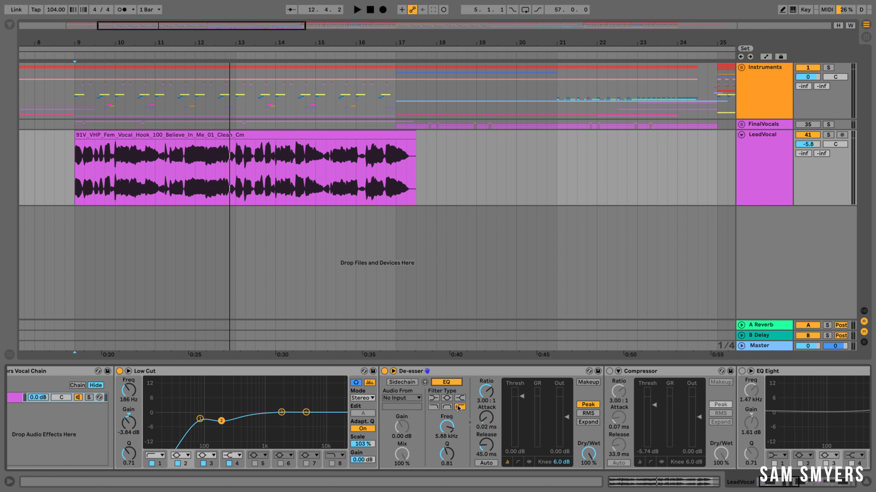
{"action": "left_click", "coordinate": [425, 382]}
{"action": "key", "text": "space"}
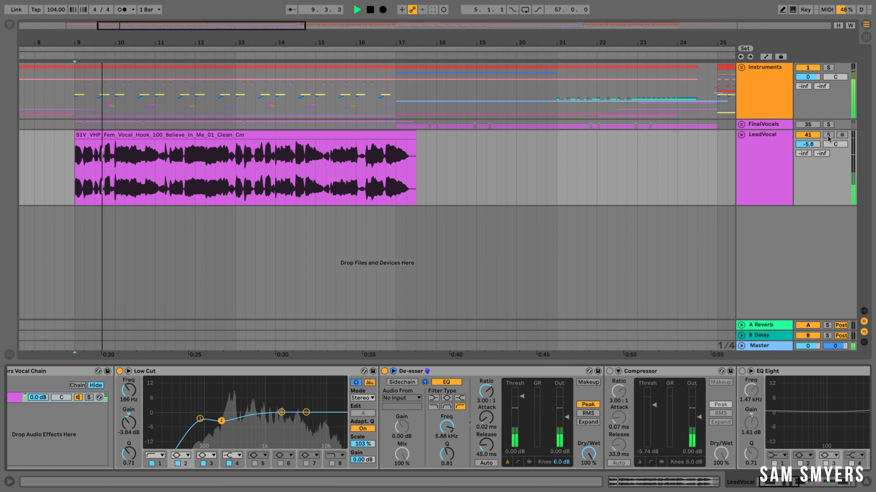
{"action": "left_click", "coordinate": [827, 135]}
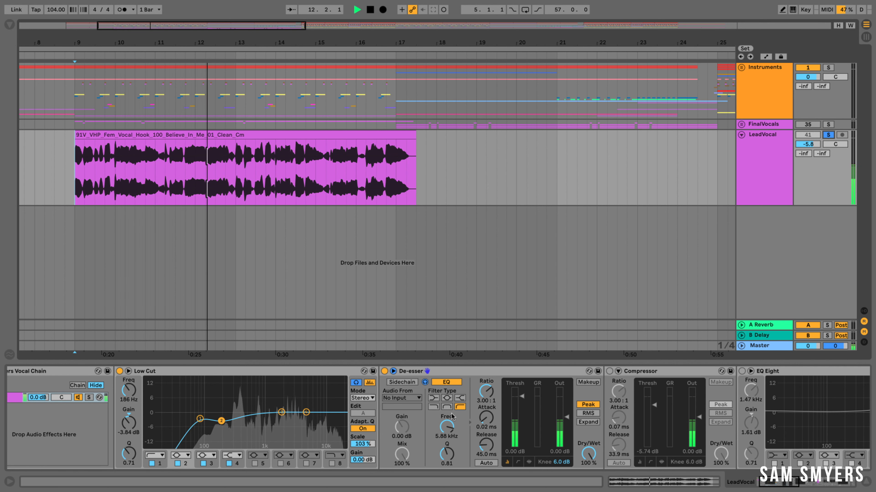
{"action": "key", "text": "space"}
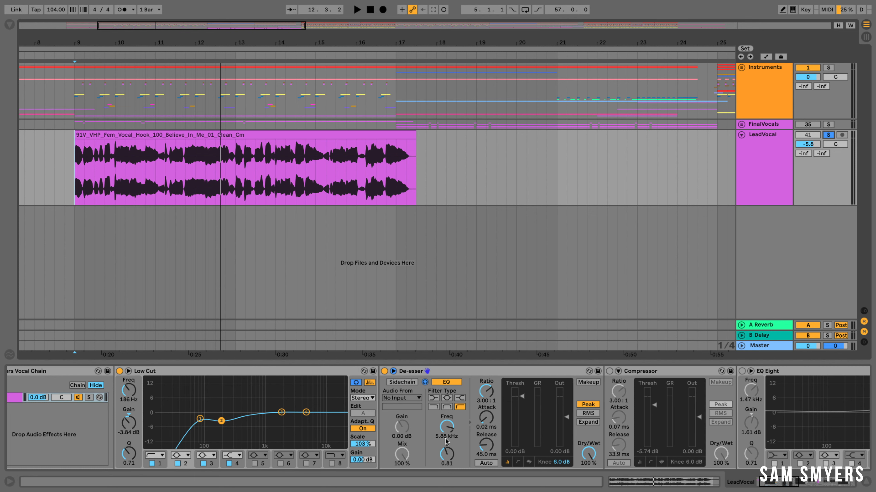
{"action": "left_click", "coordinate": [447, 452]}
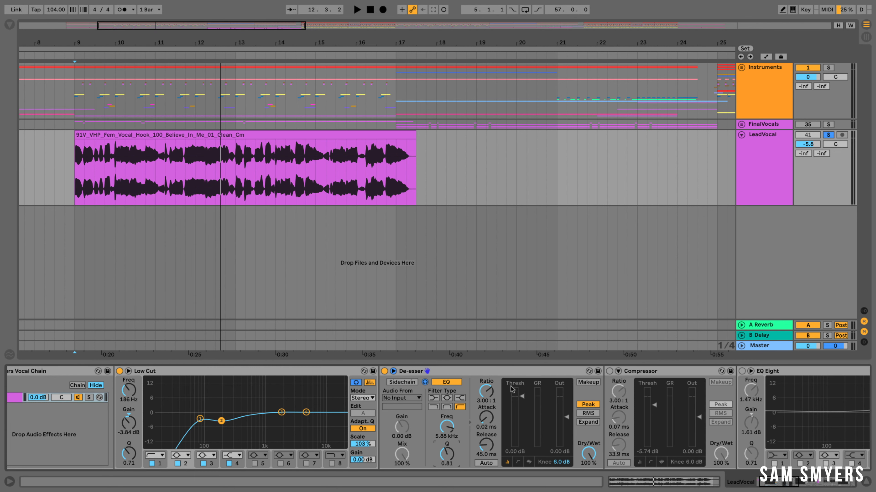
Step: Switch off the De-esser's sidechain listening and lower its threshold to -16.4 dB during playback
{"action": "left_click_drag", "start_coordinate": [517, 395], "coordinate": [521, 399]}
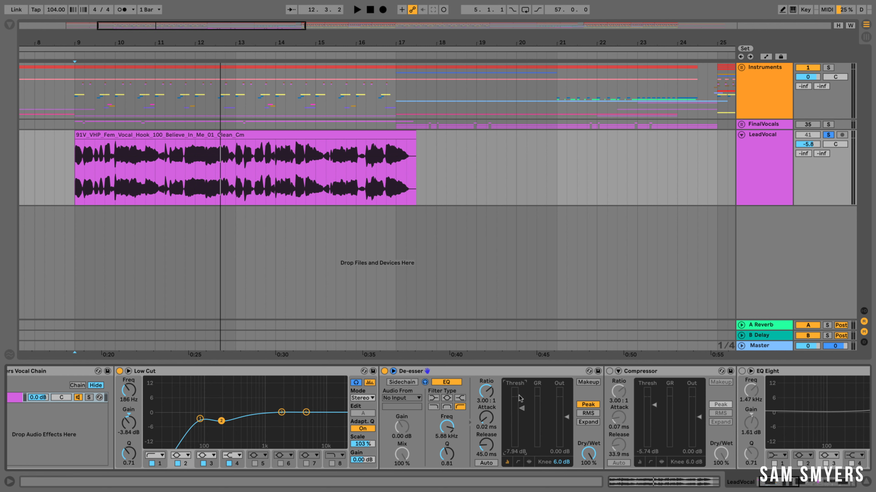
{"action": "left_click", "coordinate": [424, 383]}
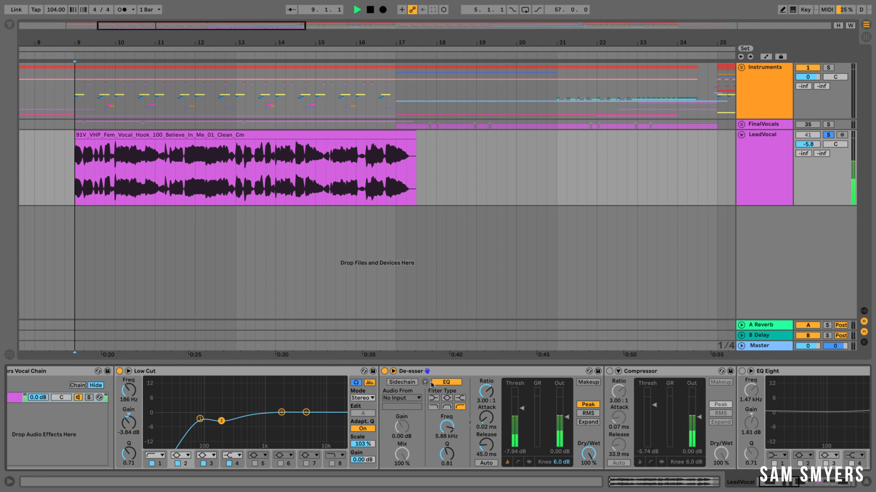
{"action": "left_click_drag", "start_coordinate": [521, 409], "coordinate": [522, 421]}
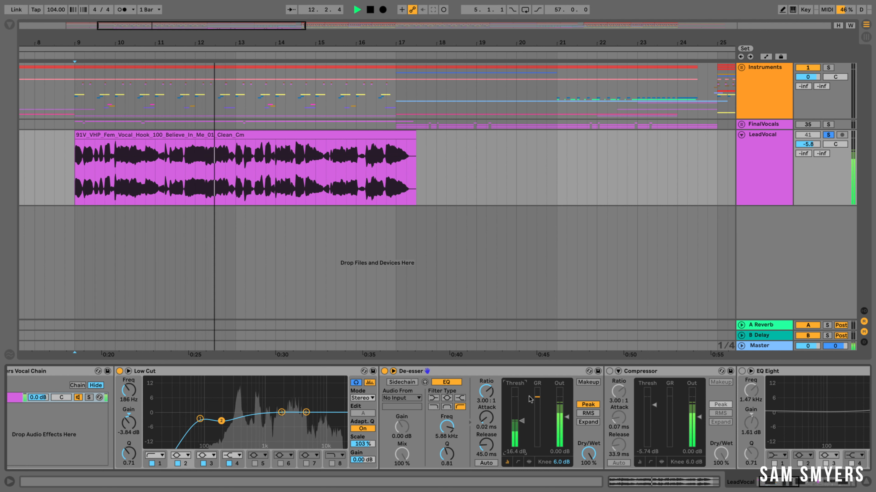
{"action": "key", "text": "space"}
Step: Play the soloed vocal from 10.4.1 and again from midway through bar 9, watching the De-esser's gain reduction
{"action": "left_click", "coordinate": [145, 172]}
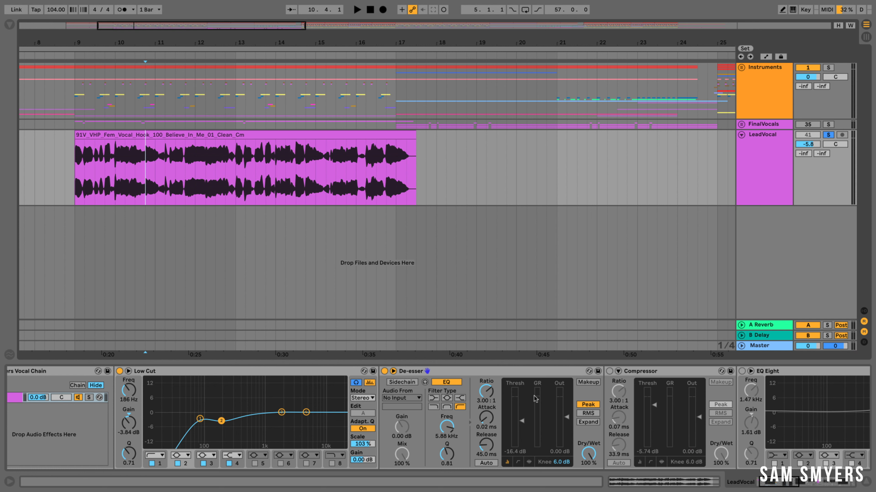
{"action": "key", "text": "space"}
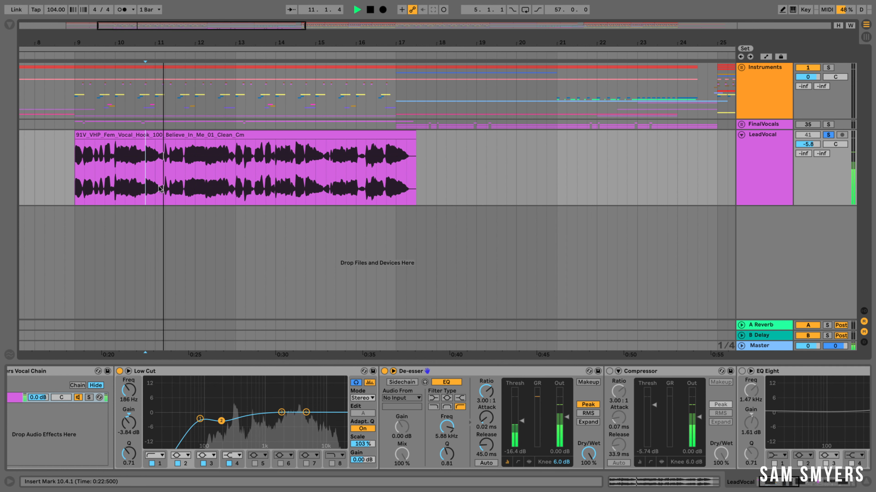
{"action": "left_click", "coordinate": [95, 172]}
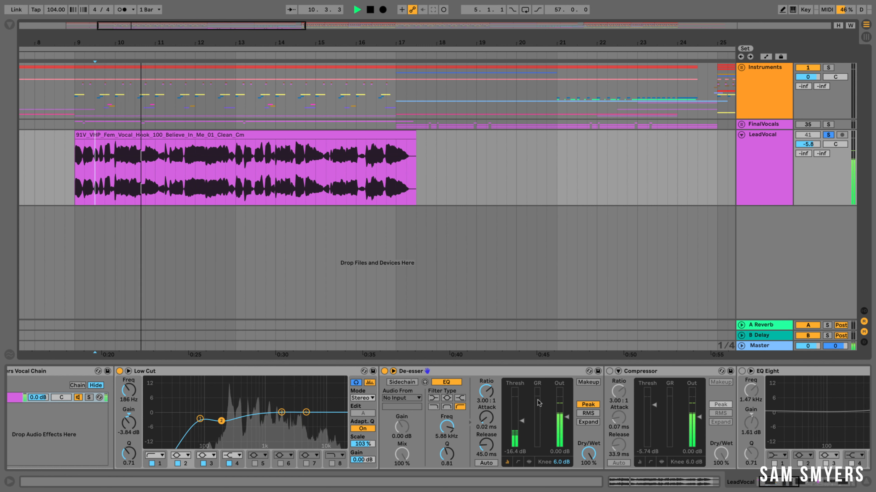
{"action": "key", "text": "space"}
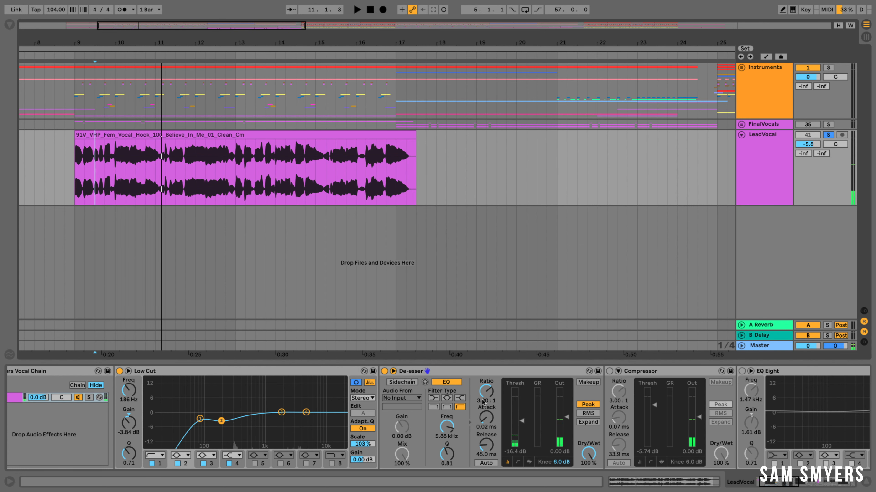
Step: Insert a new audio track directly below the LeadVocal track
{"action": "mouse_move", "coordinate": [65, 35]}
{"action": "left_mouse_down"}
{"action": "mouse_move", "coordinate": [66, 49]}
{"action": "mouse_move", "coordinate": [68, 36]}
{"action": "left_mouse_up"}
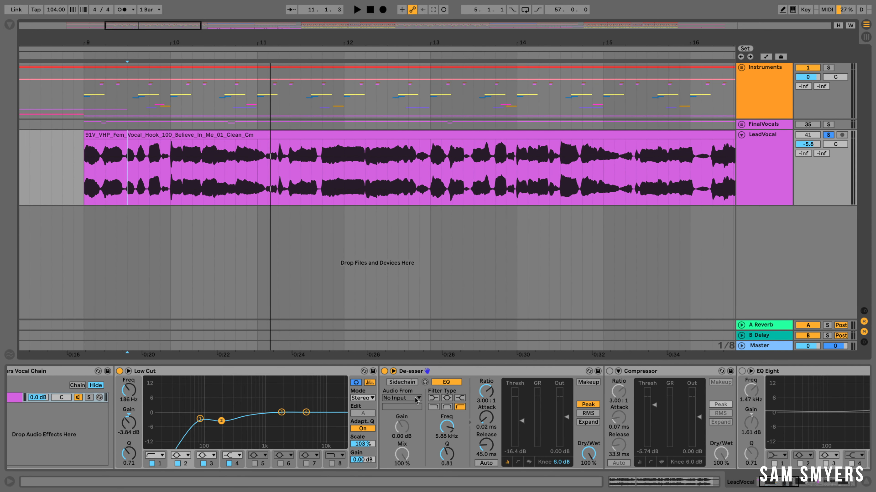
{"action": "left_click", "coordinate": [761, 163]}
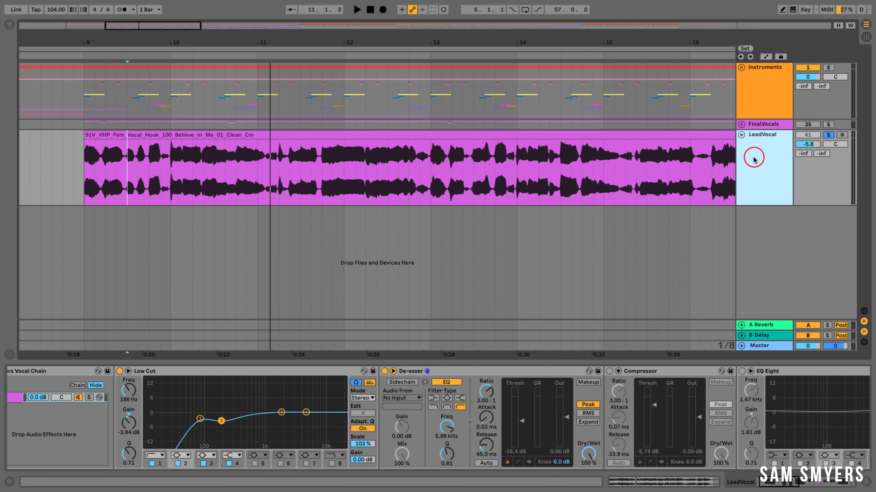
{"action": "right_click", "coordinate": [754, 159]}
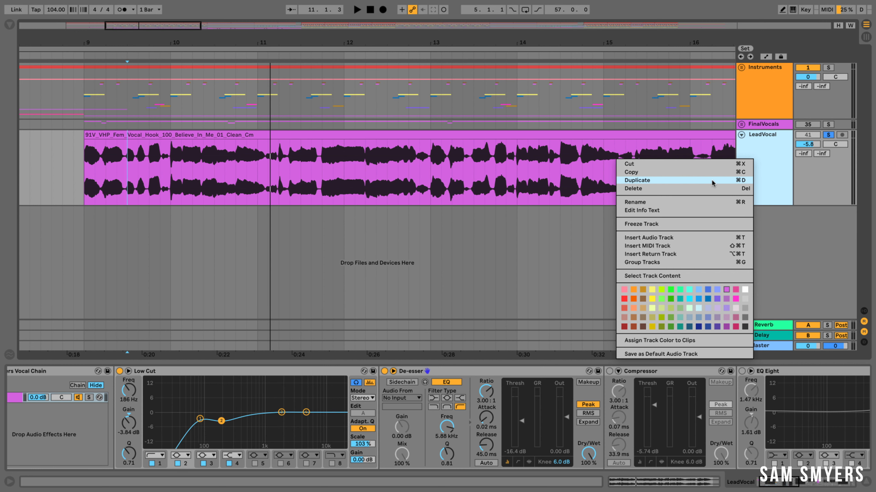
{"action": "left_click", "coordinate": [664, 238]}
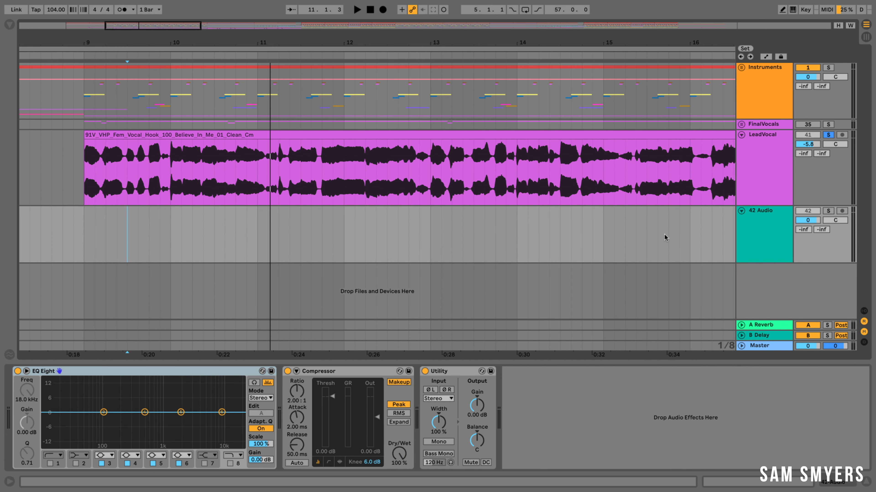
Step: Play the LeadVocal clip from 9.4.3 to locate a harsh sibilant in bar 10
{"action": "left_click", "coordinate": [81, 237]}
{"action": "left_click_drag", "start_coordinate": [86, 37], "coordinate": [86, 40]}
{"action": "left_click", "coordinate": [69, 181]}
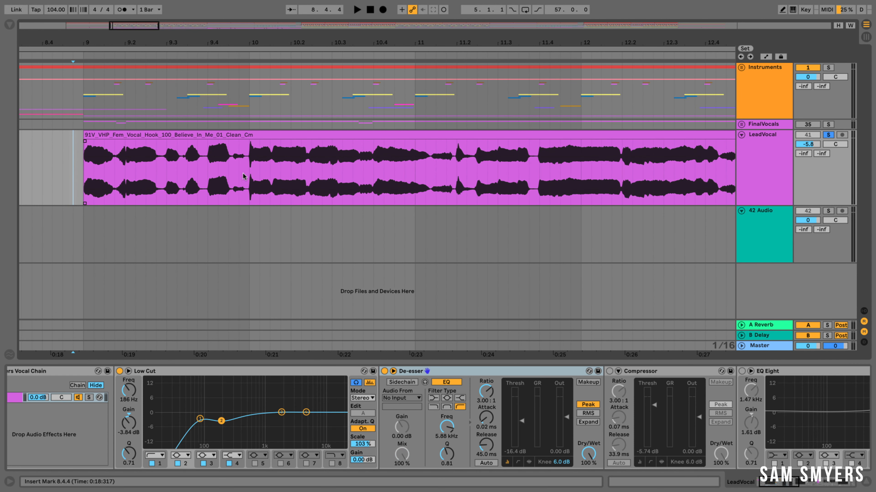
{"action": "left_click", "coordinate": [228, 172]}
{"action": "key", "text": "space"}
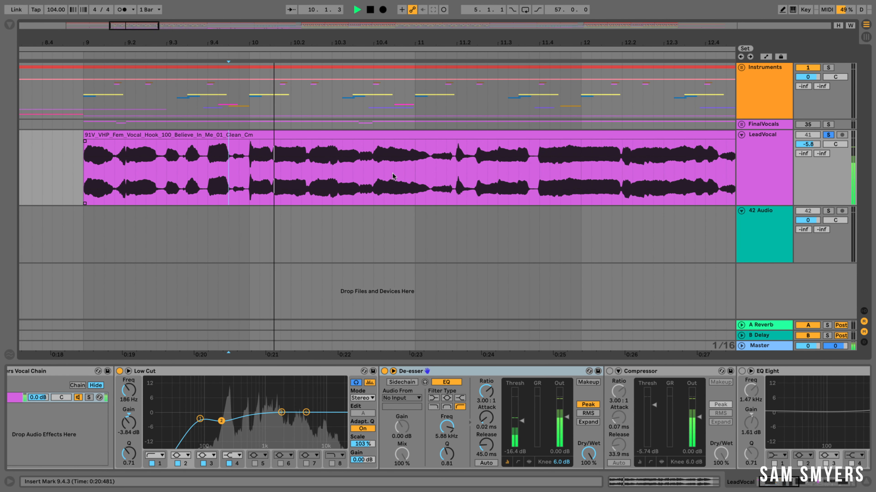
{"action": "key", "text": "space"}
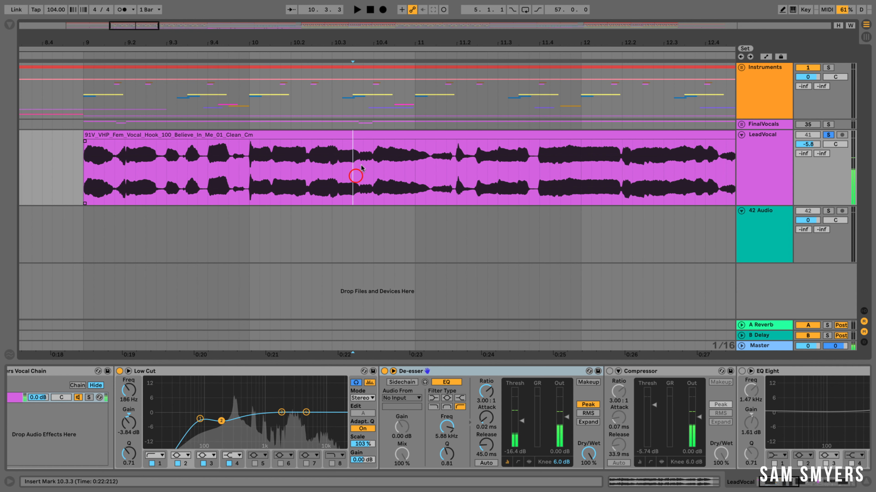
Step: Turn off the arrangement grid and split the sibilant just after 10.3.3 into its own clip on LeadVocal
{"action": "left_click", "coordinate": [355, 172]}
{"action": "left_click_drag", "start_coordinate": [383, 35], "coordinate": [347, 126]}
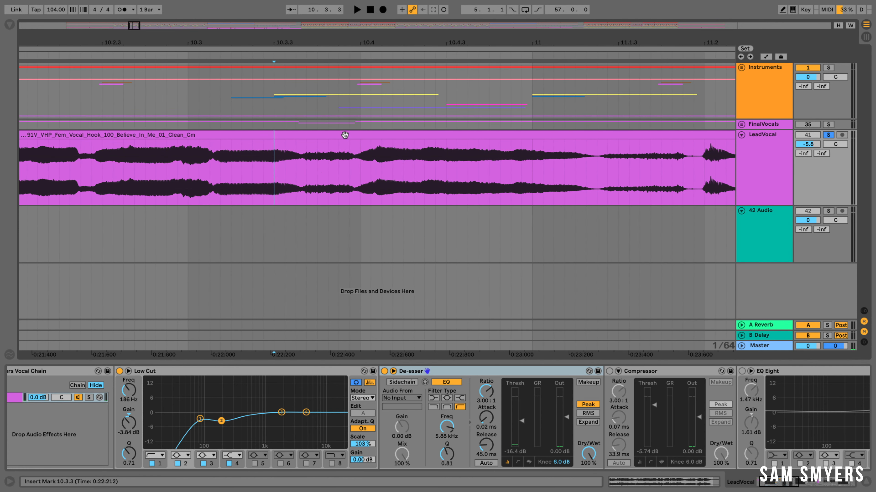
{"action": "right_click", "coordinate": [299, 170]}
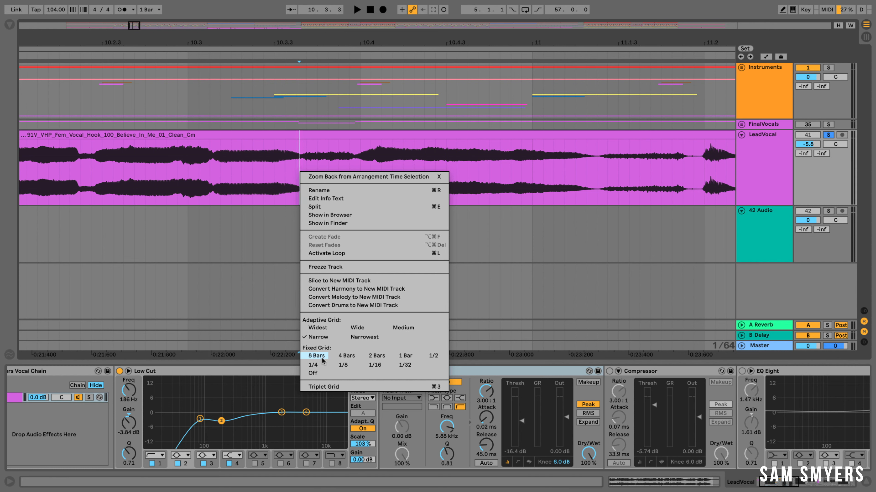
{"action": "left_click", "coordinate": [313, 373]}
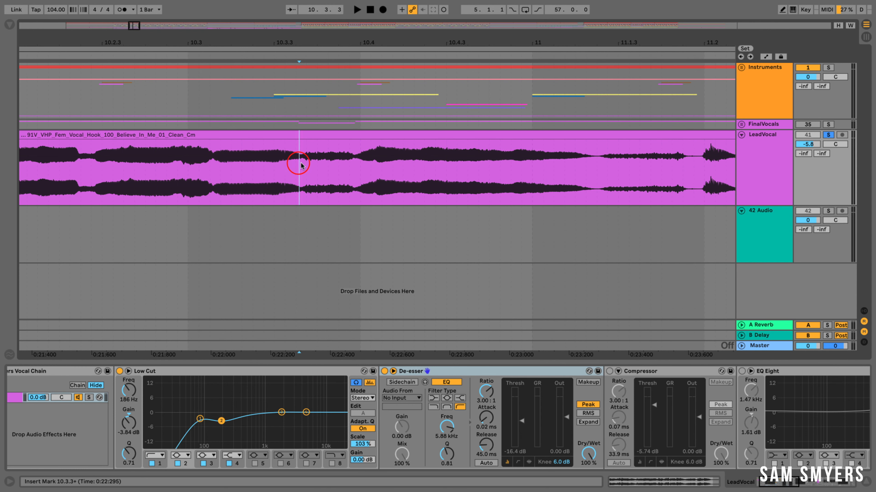
{"action": "left_click_drag", "start_coordinate": [301, 165], "coordinate": [357, 168]}
{"action": "key", "text": "super+e"}
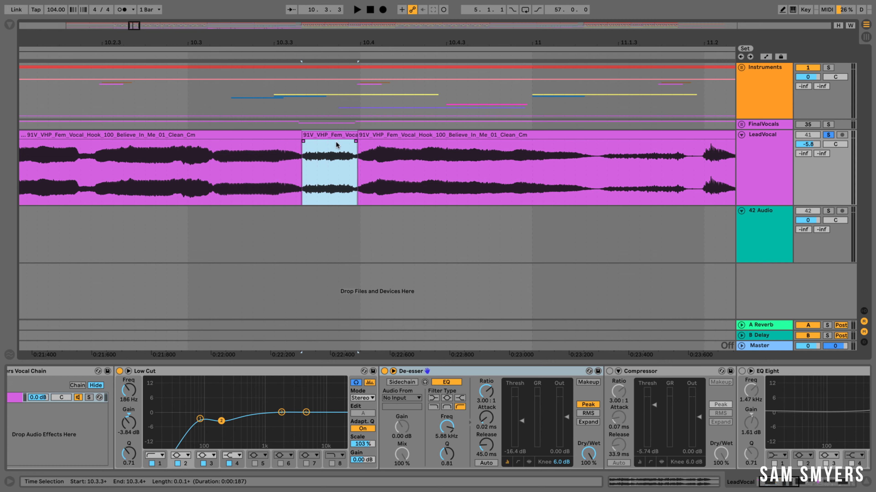
Step: Lower the isolated sibilant clip's gain to -6.07 dB and play it back in context
{"action": "left_click", "coordinate": [331, 135]}
{"action": "double_click", "coordinate": [331, 134]}
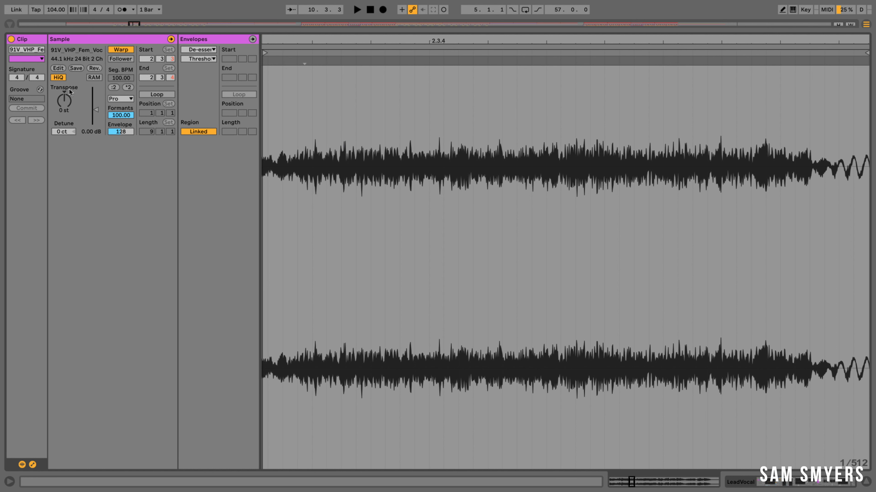
{"action": "left_click_drag", "start_coordinate": [96, 109], "coordinate": [96, 114]}
{"action": "left_click_drag", "start_coordinate": [110, 28], "coordinate": [139, 367]}
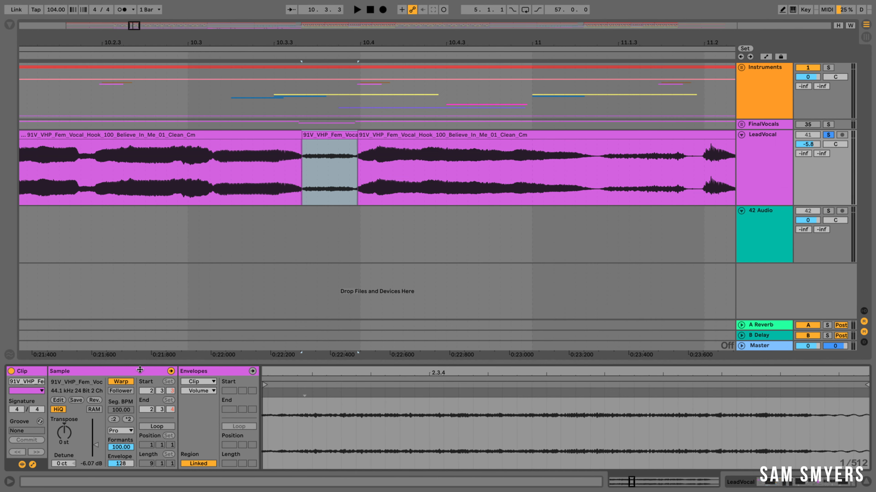
{"action": "left_click", "coordinate": [319, 132]}
{"action": "left_click_drag", "start_coordinate": [335, 38], "coordinate": [319, 193]}
{"action": "left_click", "coordinate": [293, 244]}
{"action": "key", "text": "space"}
{"action": "key", "text": "space"}
Step: Try an exaggerated gain of -24.3 dB on the sibilant clip and listen to the result
{"action": "left_click", "coordinate": [332, 133]}
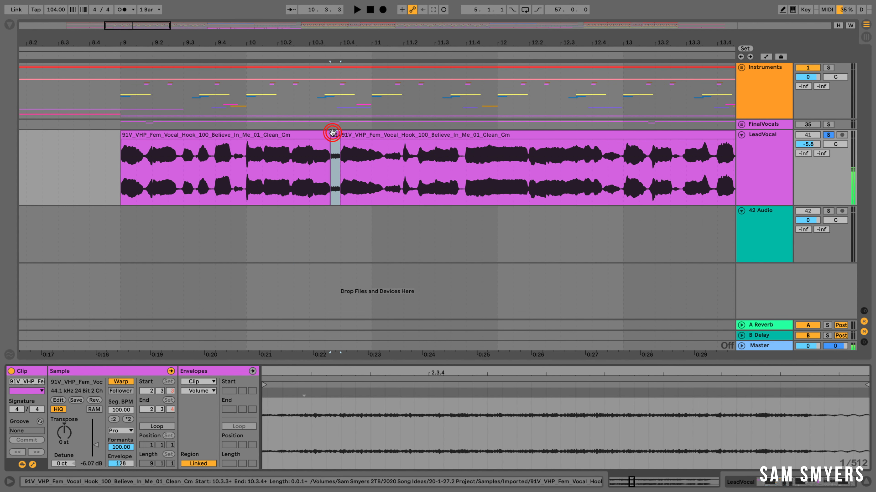
{"action": "left_click_drag", "start_coordinate": [95, 444], "coordinate": [97, 449]}
{"action": "key", "text": "space"}
{"action": "key", "text": "space"}
{"action": "key", "text": "space"}
{"action": "key", "text": "space"}
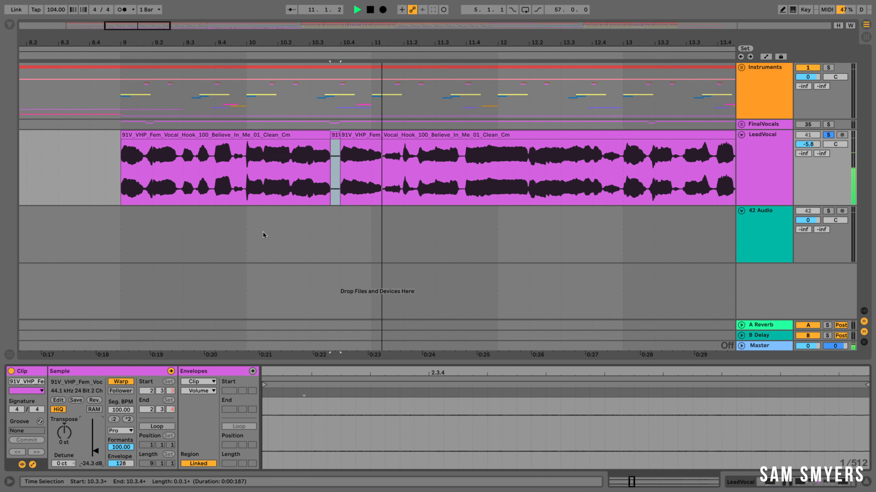
Step: Play the passage around the sibilant again and set the isolated clip's gain to -9.55 dB
{"action": "left_click", "coordinate": [311, 236]}
{"action": "key", "text": "space"}
{"action": "key", "text": "space"}
{"action": "left_click", "coordinate": [334, 135]}
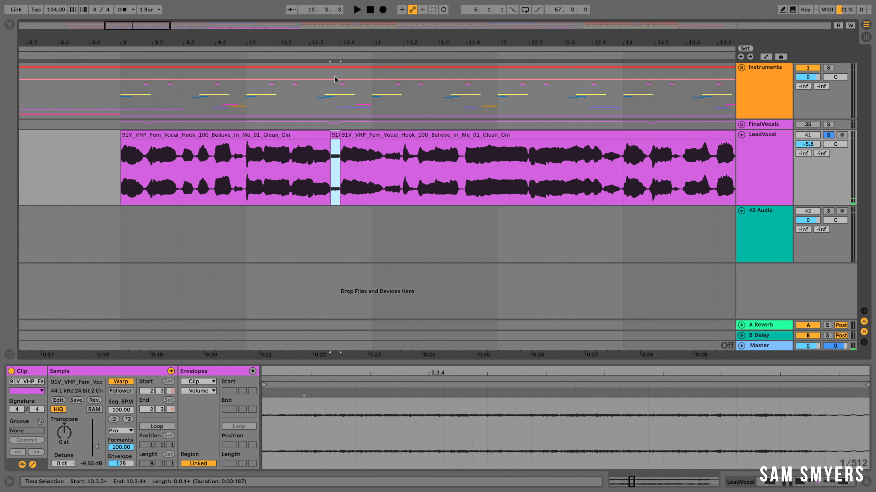
Step: Inspect the reduced sibilant clip's waveform up close and play it back
{"action": "left_click_drag", "start_coordinate": [347, 39], "coordinate": [348, 57]}
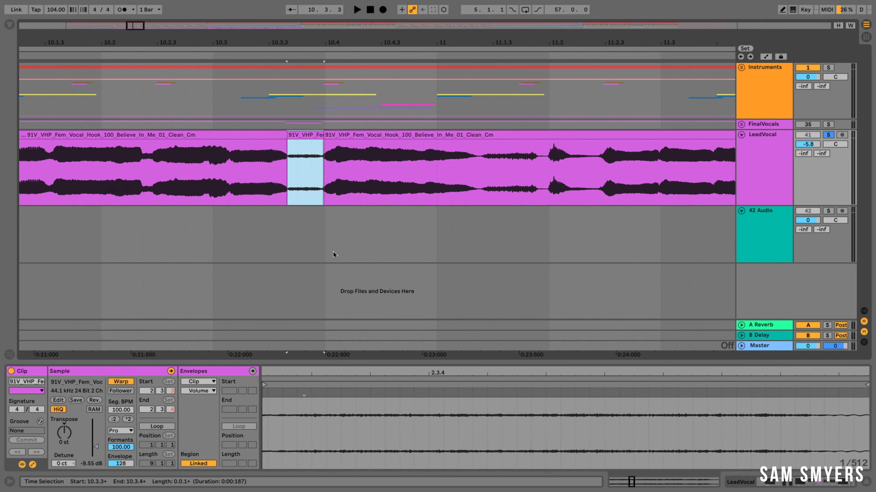
{"action": "scroll", "coordinate": [331, 253], "scroll_direction": "up", "scroll_amount": 2}
{"action": "left_click", "coordinate": [300, 134]}
{"action": "key", "text": "space"}
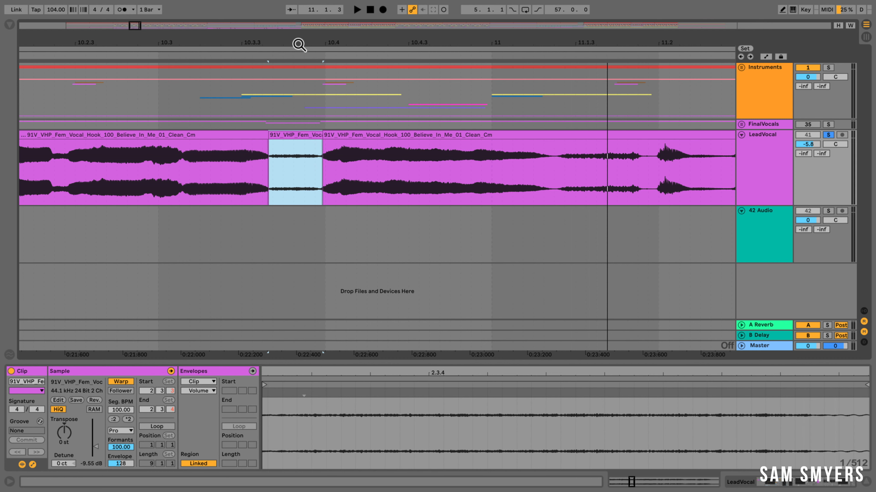
{"action": "left_click", "coordinate": [753, 216]}
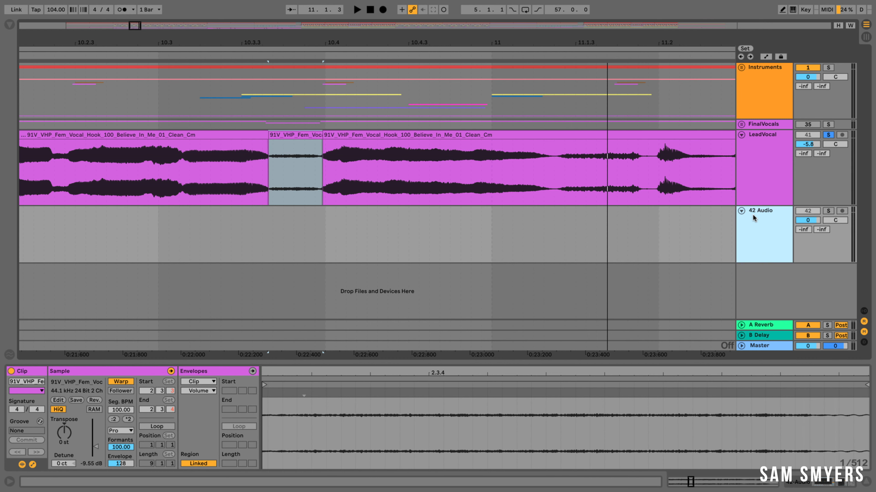
{"action": "left_click", "coordinate": [765, 134]}
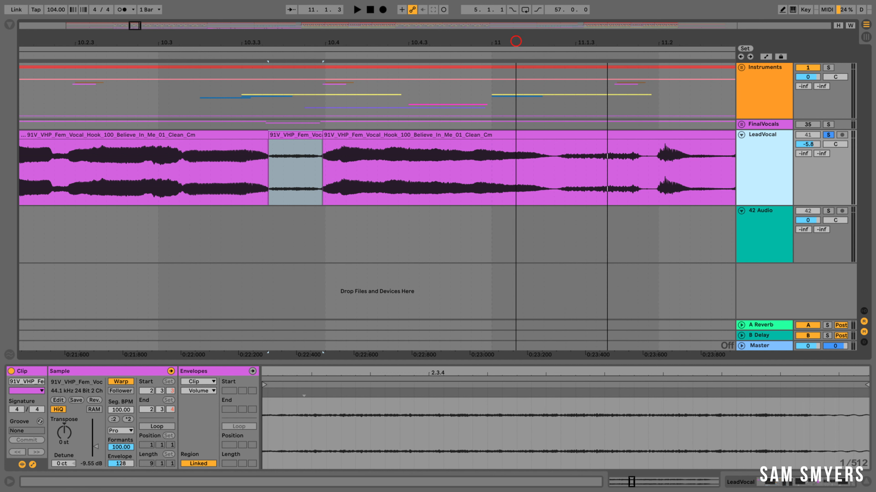
{"action": "left_click_drag", "start_coordinate": [517, 43], "coordinate": [516, 40]}
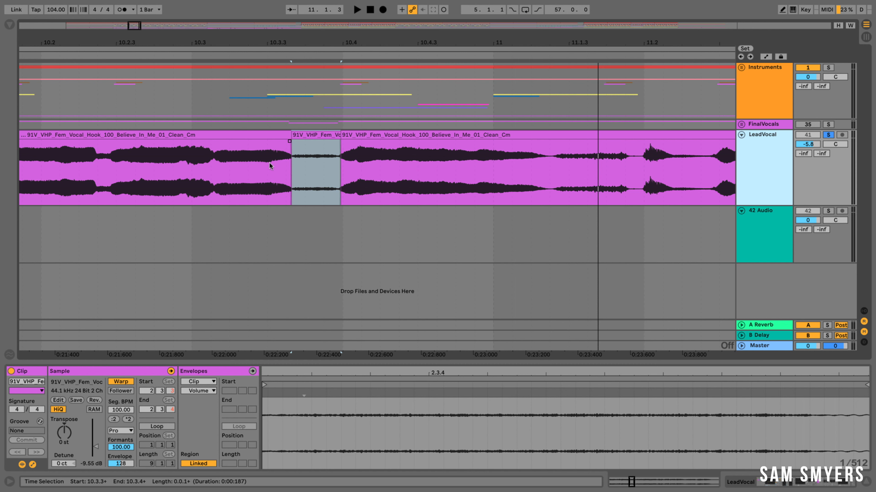
Step: Select the isolated sibilant clip on the LeadVocal track and open its sample settings
{"action": "left_click", "coordinate": [311, 147]}
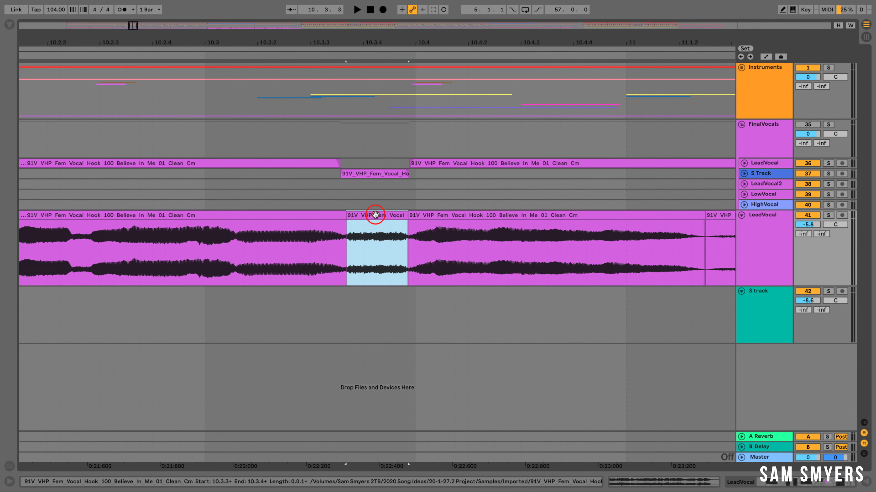
{"action": "double_click", "coordinate": [375, 215]}
{"action": "scroll", "coordinate": [354, 258], "scroll_direction": "down", "scroll_amount": 2}
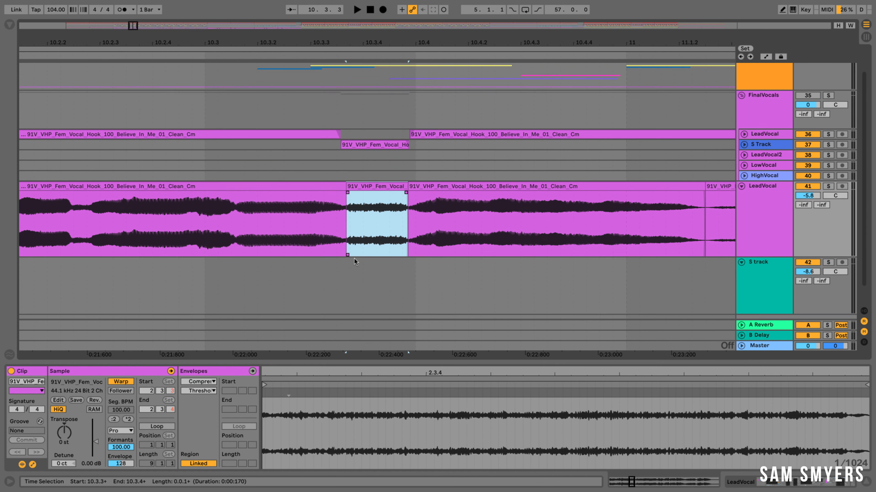
Step: Move the isolated sibilant clip from LeadVocal down to the S track and check the fade handles at the neighbouring clip edges
{"action": "left_click_drag", "start_coordinate": [377, 186], "coordinate": [376, 273]}
{"action": "left_click", "coordinate": [299, 289]}
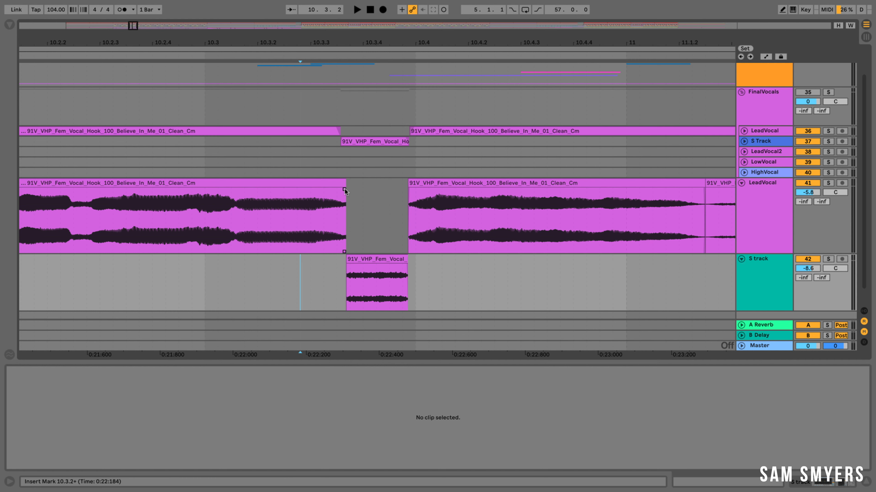
{"action": "left_click", "coordinate": [344, 189]}
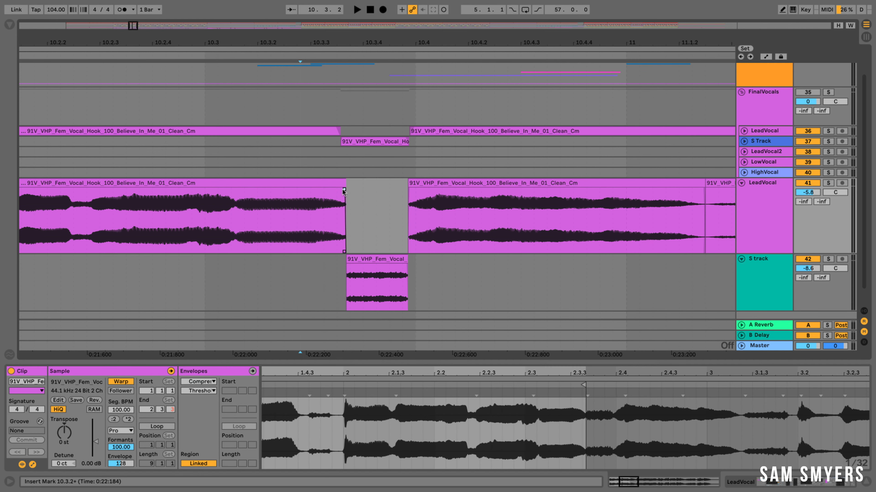
{"action": "left_click", "coordinate": [348, 264]}
{"action": "left_click", "coordinate": [405, 266]}
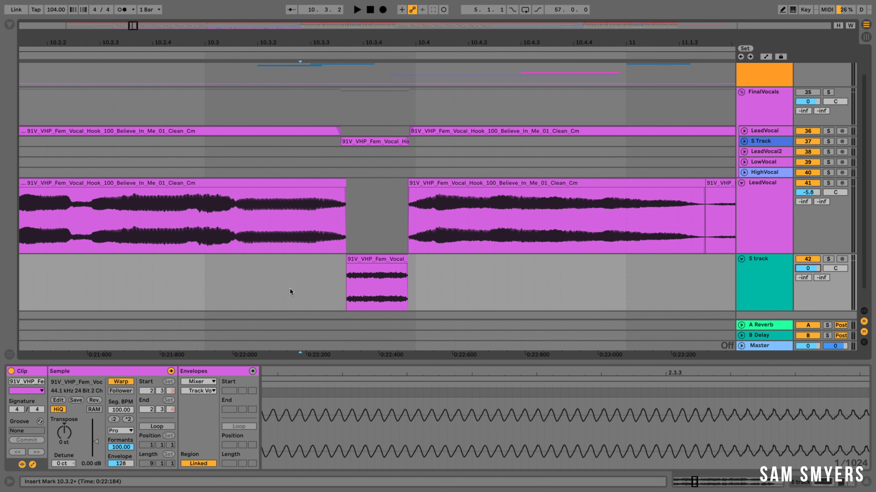
Step: Play the passage around the moved sibilant and set the S track's volume to -5.2 dB
{"action": "left_click", "coordinate": [261, 272]}
{"action": "key", "text": "space"}
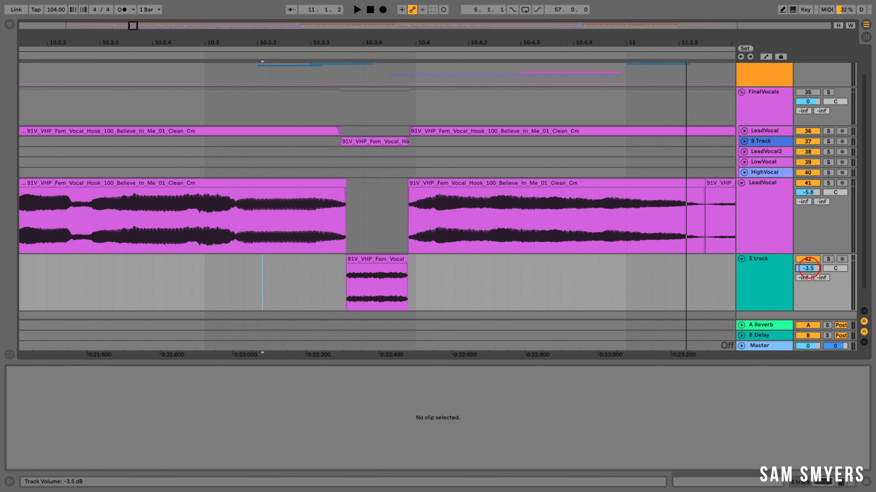
{"action": "left_click_drag", "start_coordinate": [808, 268], "coordinate": [807, 270]}
{"action": "key", "text": "space"}
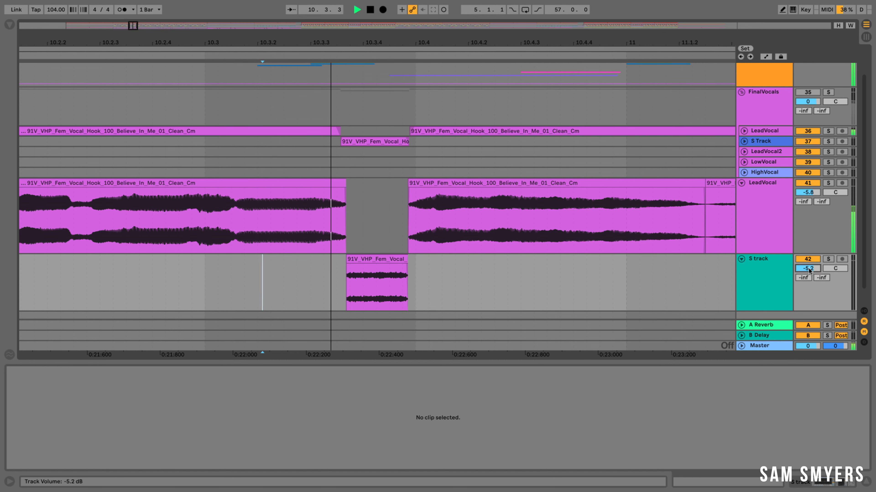
Step: Remove the fade-in from the start of the LeadVocal clip at bar 9
{"action": "left_click", "coordinate": [371, 42]}
{"action": "left_click_drag", "start_coordinate": [372, 42], "coordinate": [371, 15]}
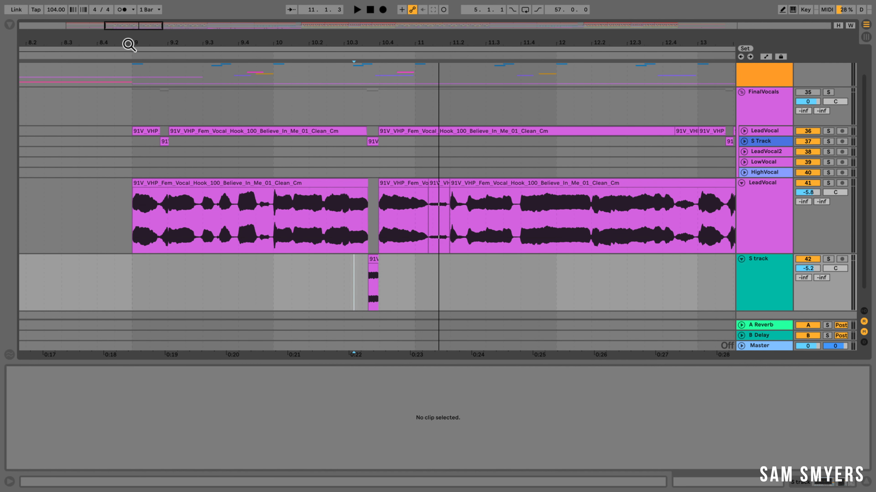
{"action": "left_click_drag", "start_coordinate": [129, 45], "coordinate": [161, 185]}
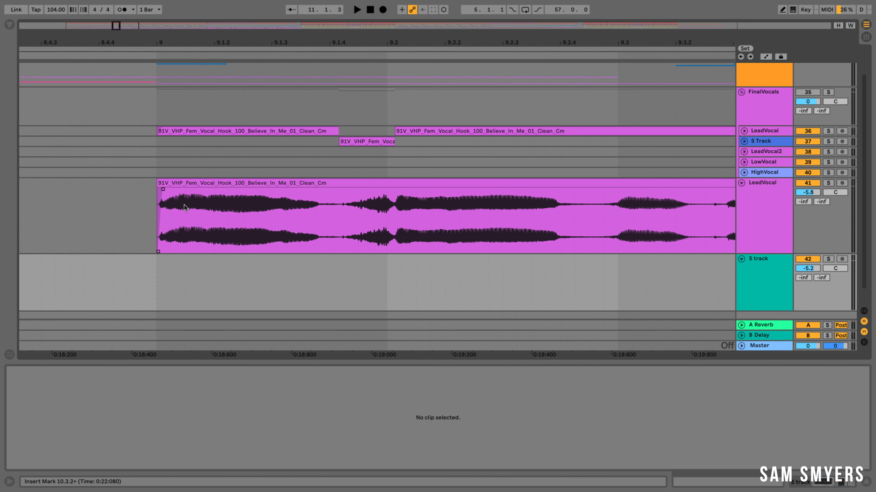
{"action": "scroll", "coordinate": [183, 207], "scroll_direction": "right", "scroll_amount": 3}
{"action": "left_click_drag", "start_coordinate": [113, 190], "coordinate": [104, 192]}
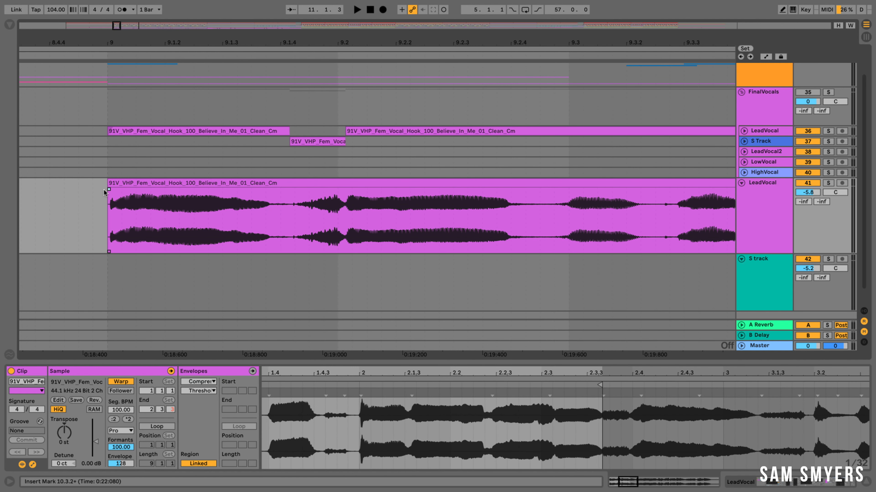
Step: Play the start of the LeadVocal clip without its fade, with and without the track soloed
{"action": "left_click", "coordinate": [86, 193]}
{"action": "key", "text": "space"}
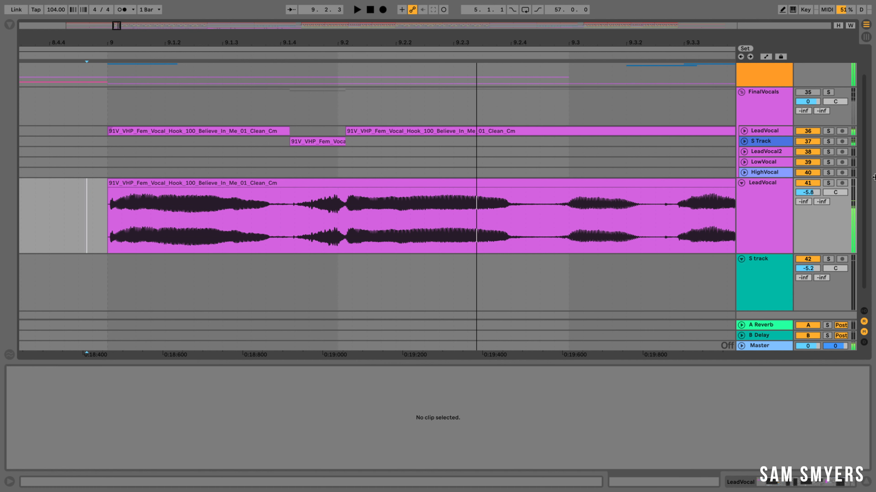
{"action": "left_click", "coordinate": [828, 183]}
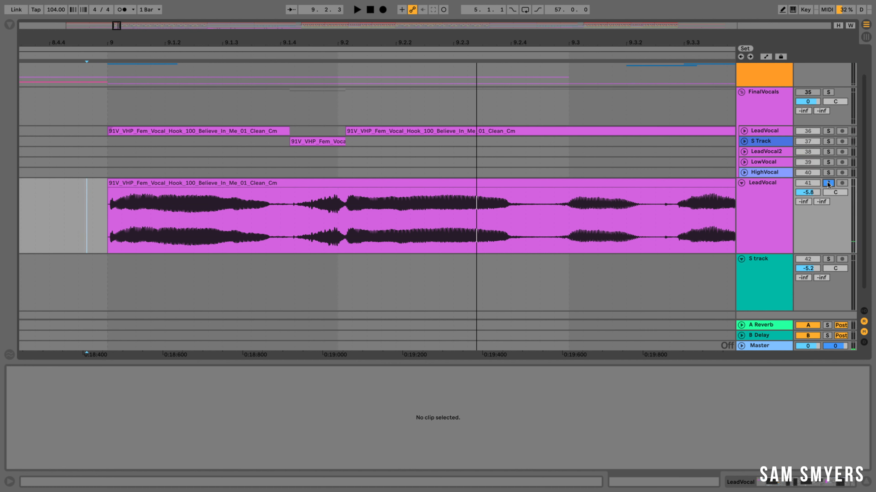
{"action": "key", "text": "space"}
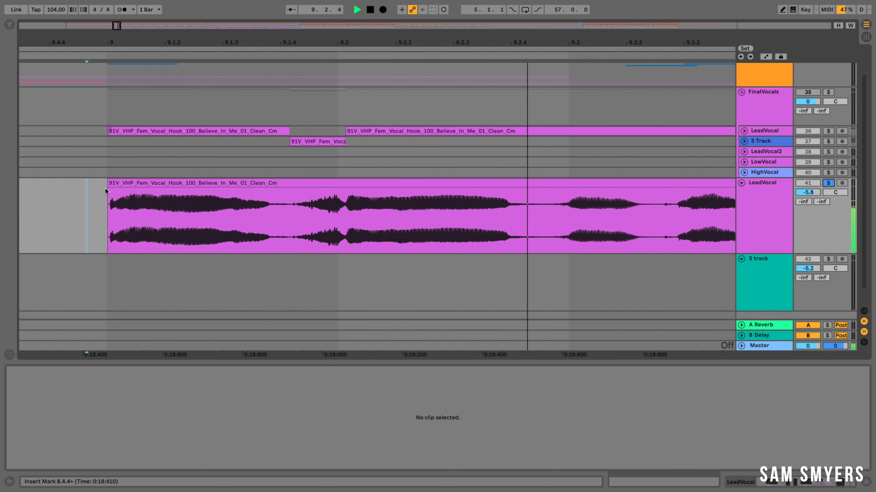
Step: Add a short fade-in to the start of the LeadVocal clip at bar 9 and play it back
{"action": "left_click_drag", "start_coordinate": [109, 190], "coordinate": [114, 190]}
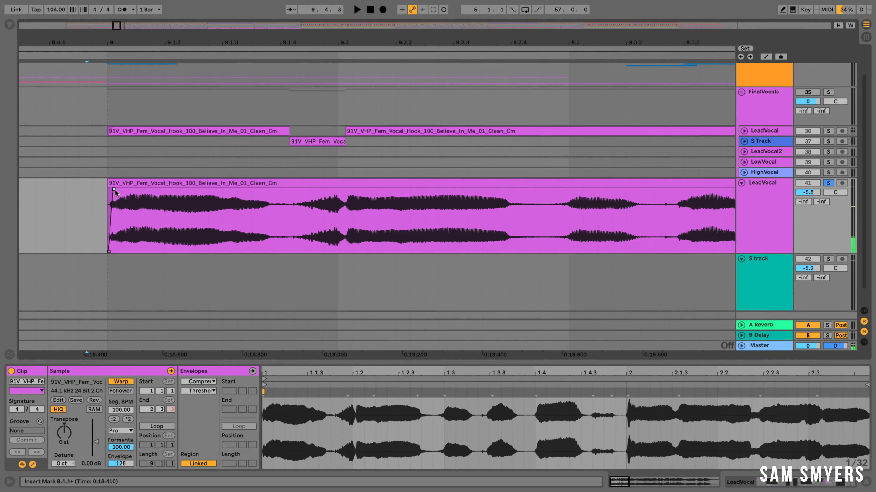
{"action": "scroll", "coordinate": [112, 216], "scroll_direction": "up", "scroll_amount": 4}
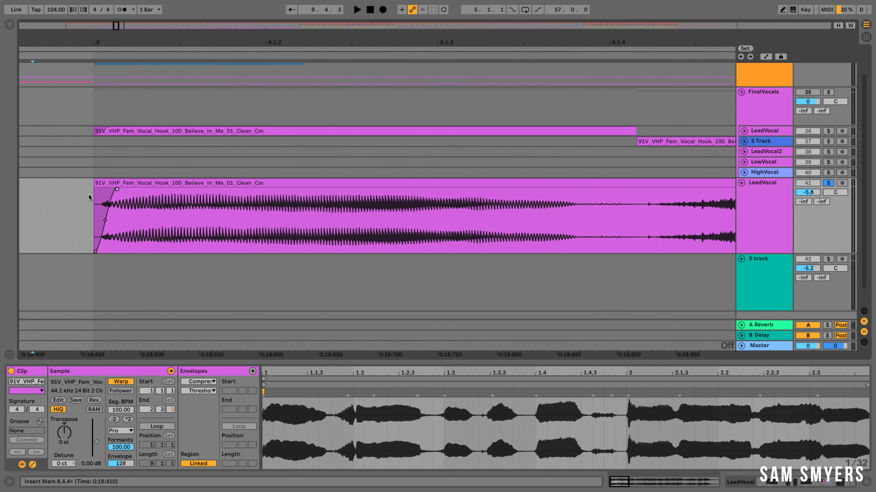
{"action": "left_click", "coordinate": [40, 200]}
{"action": "key", "text": "space"}
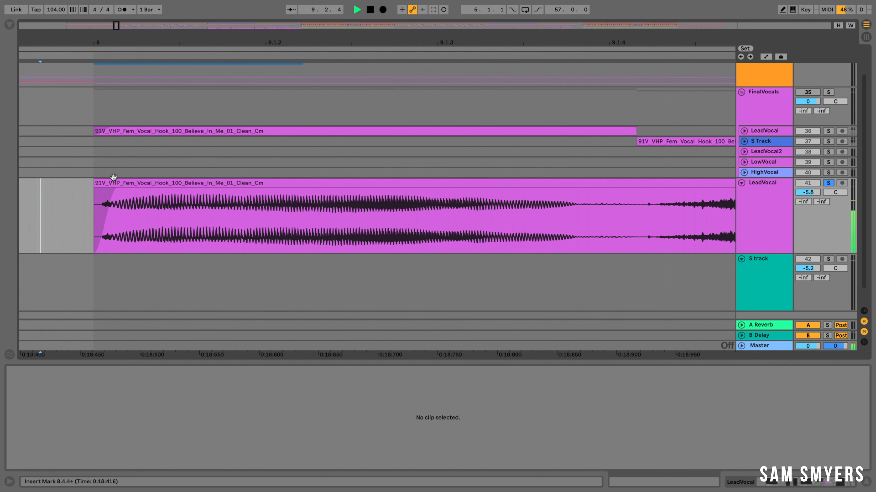
Step: Split out the sibilant between about 9.1.4 and 9.2 on LeadVocal and move it to the S track
{"action": "left_click_drag", "start_coordinate": [133, 55], "coordinate": [174, 52]}
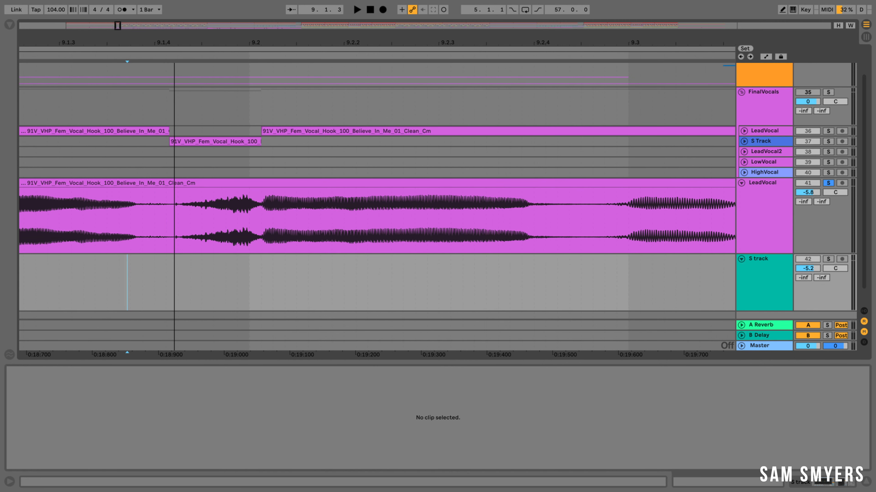
{"action": "left_click", "coordinate": [262, 222]}
{"action": "left_click_drag", "start_coordinate": [262, 222], "coordinate": [171, 223]}
{"action": "key", "text": "ctrl+Down"}
{"action": "scroll", "coordinate": [223, 204], "scroll_direction": "down", "scroll_amount": 1}
{"action": "left_click_drag", "start_coordinate": [226, 199], "coordinate": [221, 249]}
Step: Solo the S track alongside LeadVocal and play the passage around the newly moved sibilant
{"action": "left_click", "coordinate": [123, 255]}
{"action": "key", "text": "space"}
{"action": "left_click", "coordinate": [51, 263]}
{"action": "key", "text": "space"}
{"action": "left_click", "coordinate": [828, 243]}
{"action": "key", "text": "space"}
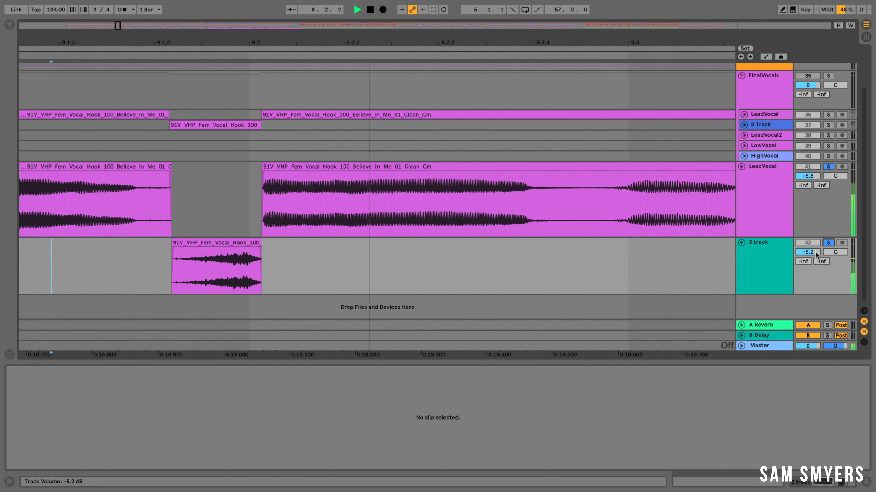
Step: Play the vocal across both S track sibilants with the solos off
{"action": "key", "text": "space"}
{"action": "key", "text": "space"}
{"action": "left_click_drag", "start_coordinate": [406, 43], "coordinate": [405, 34]}
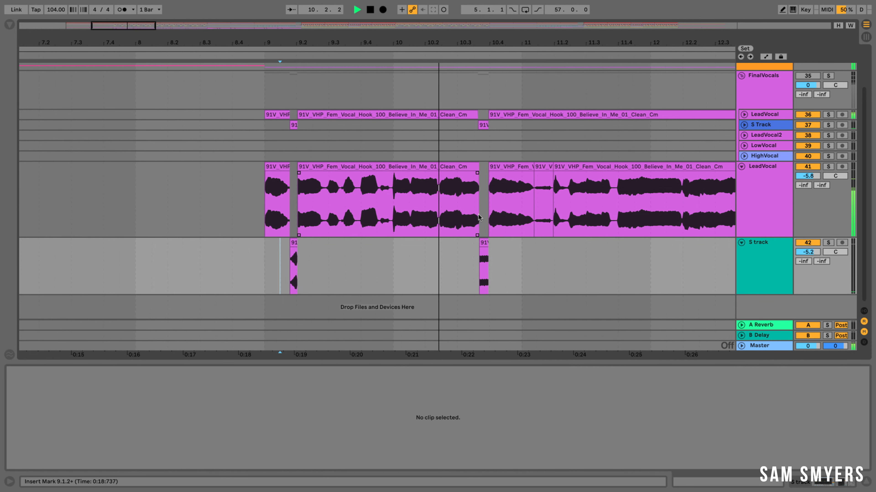
{"action": "left_click_drag", "start_coordinate": [363, 38], "coordinate": [363, 45]}
{"action": "key", "text": "space"}
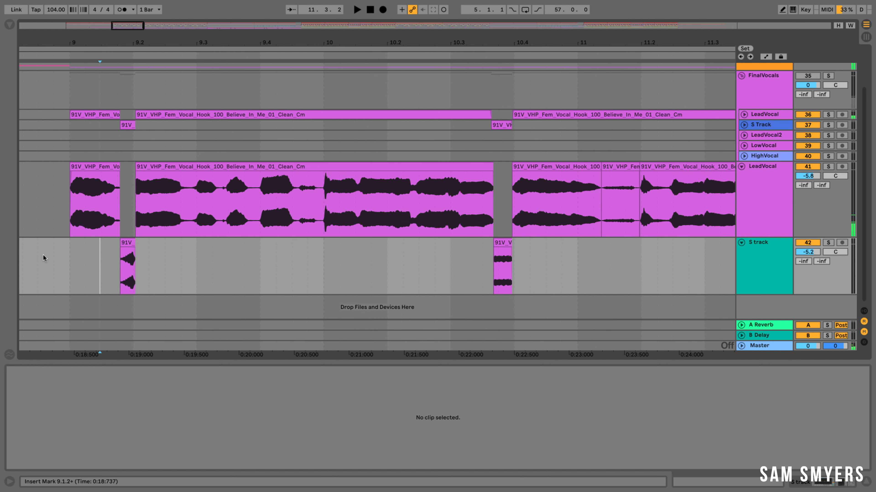
Step: Split off the quiet LeadVocal section from about 11.1.2 to 11.1.4, set its clip gain to -6.85 dB and play it
{"action": "left_click_drag", "start_coordinate": [513, 43], "coordinate": [512, 33]}
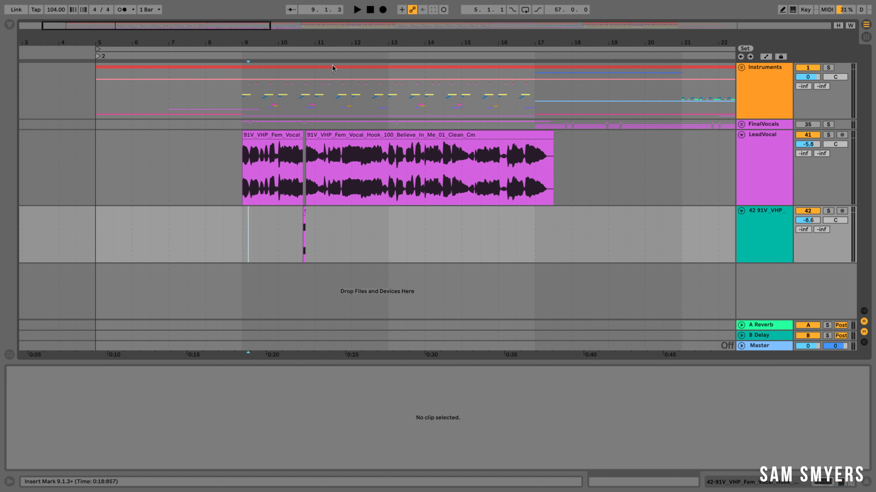
{"action": "left_click_drag", "start_coordinate": [323, 36], "coordinate": [214, 176]}
{"action": "key", "text": "ctrl+e"}
{"action": "left_click", "coordinate": [237, 135]}
{"action": "left_click_drag", "start_coordinate": [96, 443], "coordinate": [96, 454]}
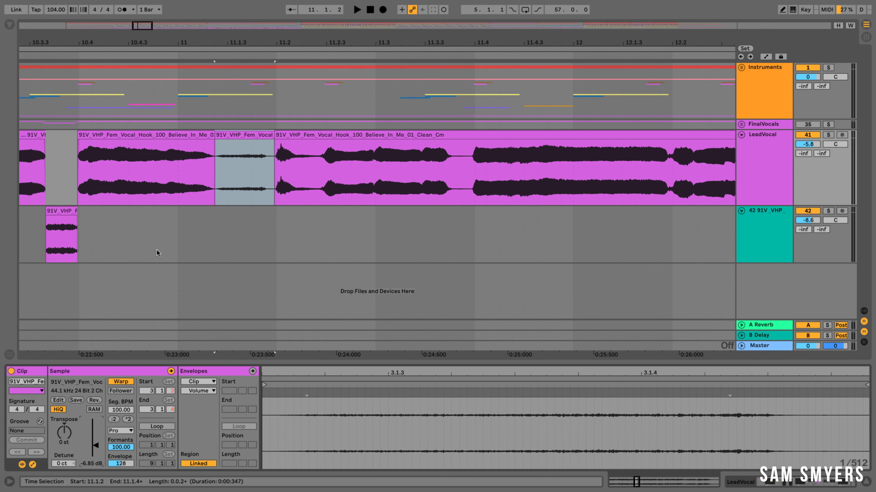
{"action": "left_click", "coordinate": [135, 229]}
{"action": "key", "text": "space"}
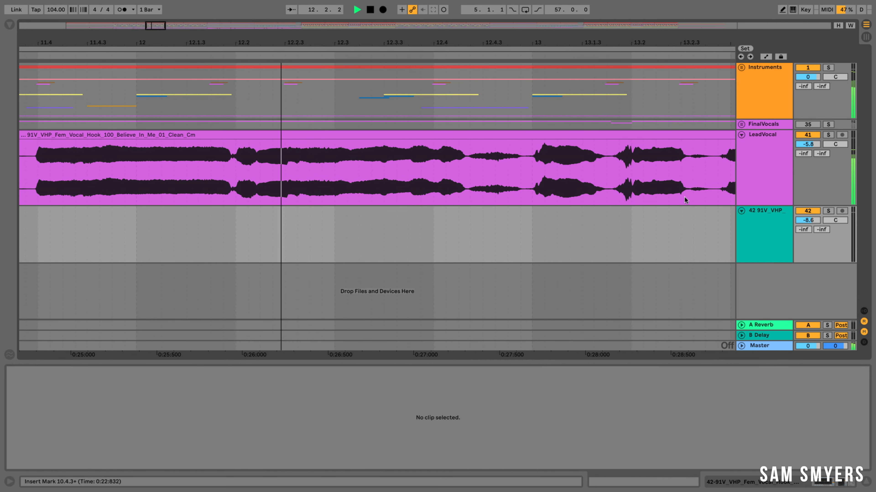
Step: Split off the quiet LeadVocal section from about 12.4.2 to 13.1.1 and play the passage leading into it
{"action": "left_click_drag", "start_coordinate": [464, 181], "coordinate": [533, 183]}
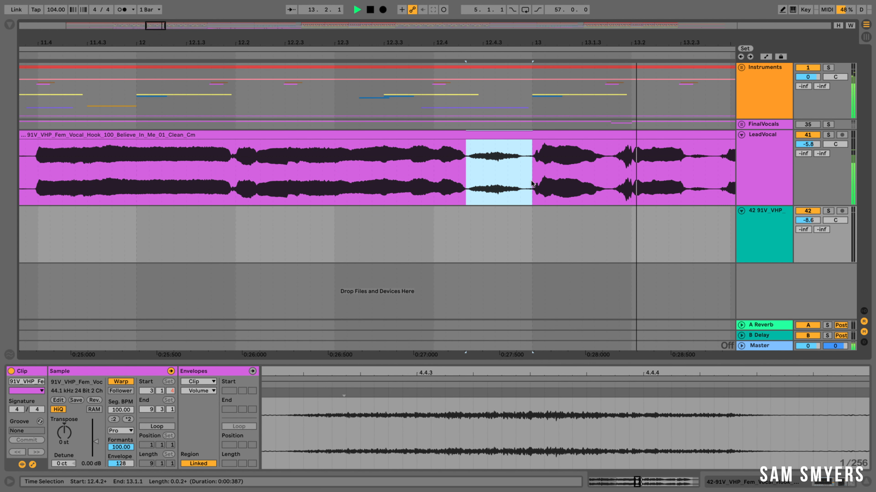
{"action": "key", "text": "ctrl+e"}
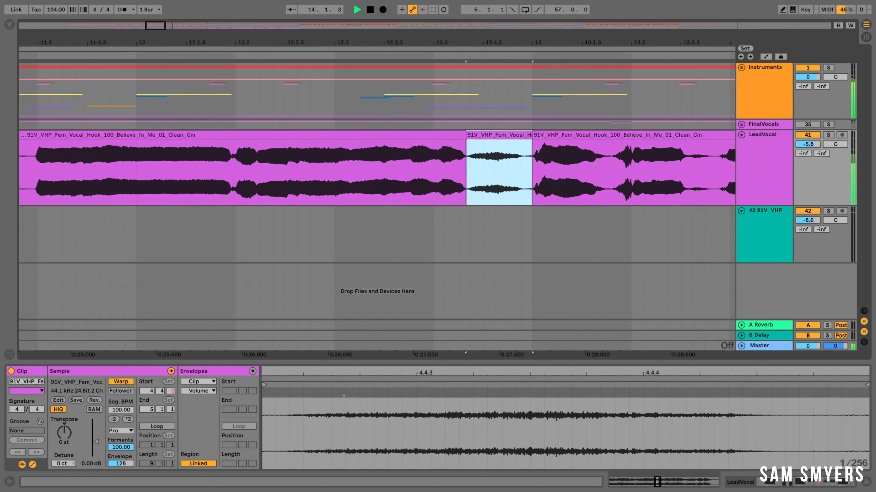
{"action": "key", "text": "space"}
{"action": "left_click", "coordinate": [405, 234]}
{"action": "key", "text": "space"}
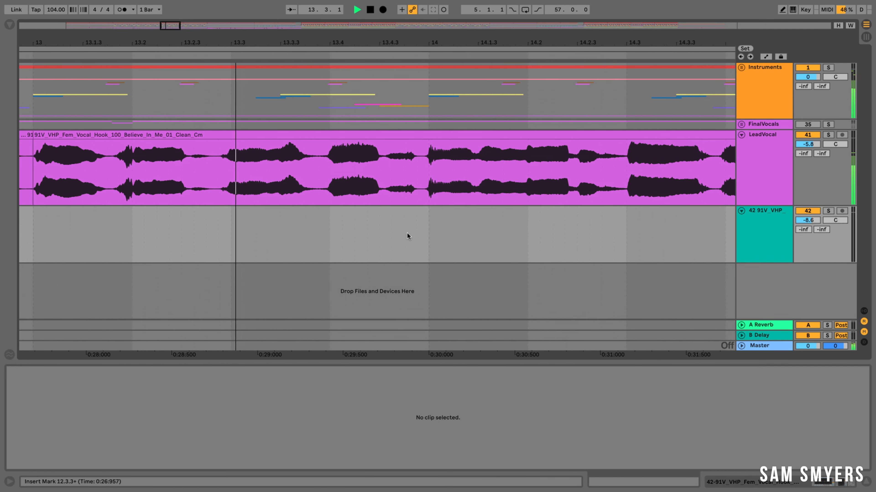
Step: Split off the quiet LeadVocal section from about 13.4.3 to 14.1.1, set its clip gain to -8.95 dB and play on
{"action": "key", "text": "space"}
{"action": "left_click_drag", "start_coordinate": [383, 170], "coordinate": [431, 176]}
{"action": "key", "text": "ctrl+e"}
{"action": "left_click_drag", "start_coordinate": [95, 448], "coordinate": [95, 454]}
{"action": "key", "text": "space"}
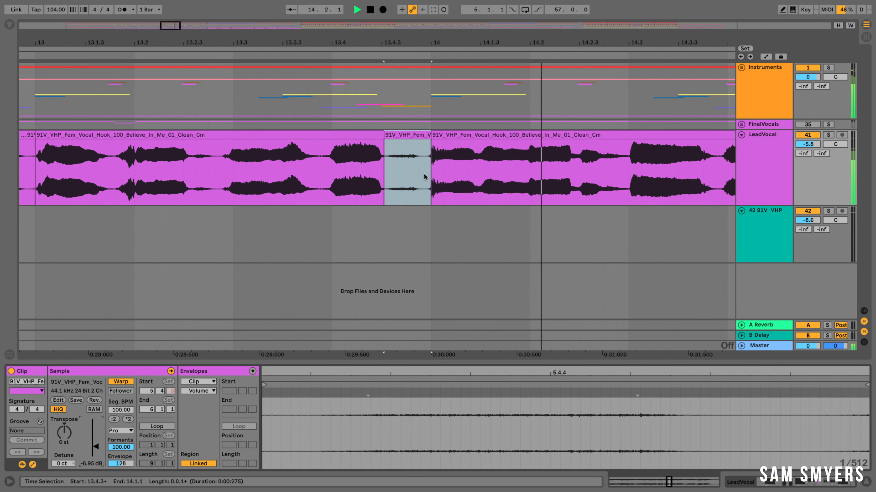
Step: Split off the quiet LeadVocal section around 15.2 into its own clip and stop playback
{"action": "left_click_drag", "start_coordinate": [396, 177], "coordinate": [469, 180]}
{"action": "key", "text": "ctrl+e"}
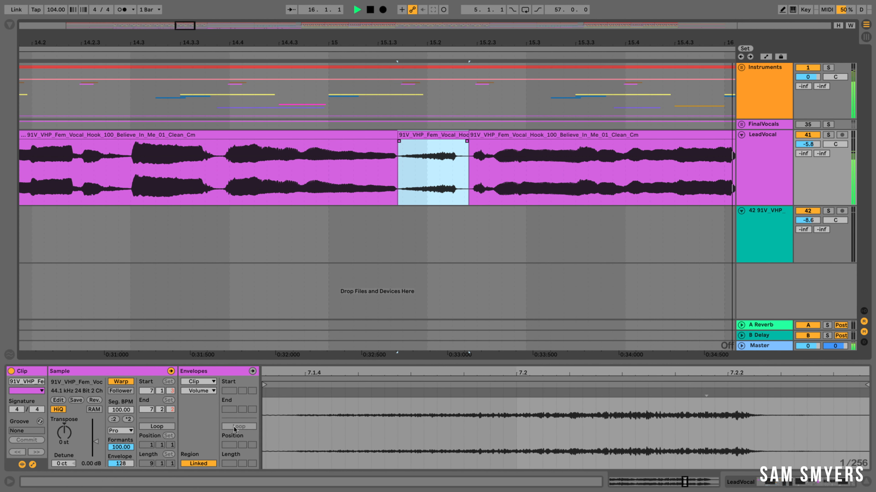
{"action": "key", "text": "space"}
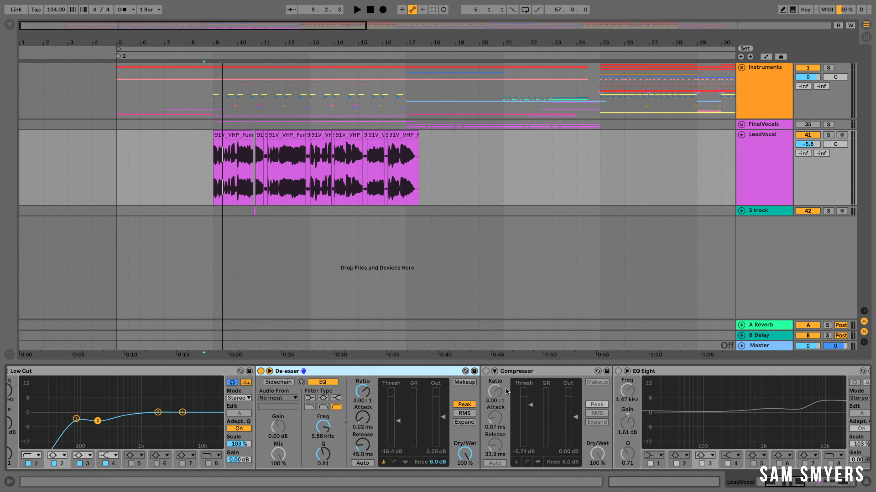
Step: While playing the vocal, set the Compressor's threshold to -11.2 dB, attack to 0.14 ms and release to 79.6 ms
{"action": "key", "text": "space"}
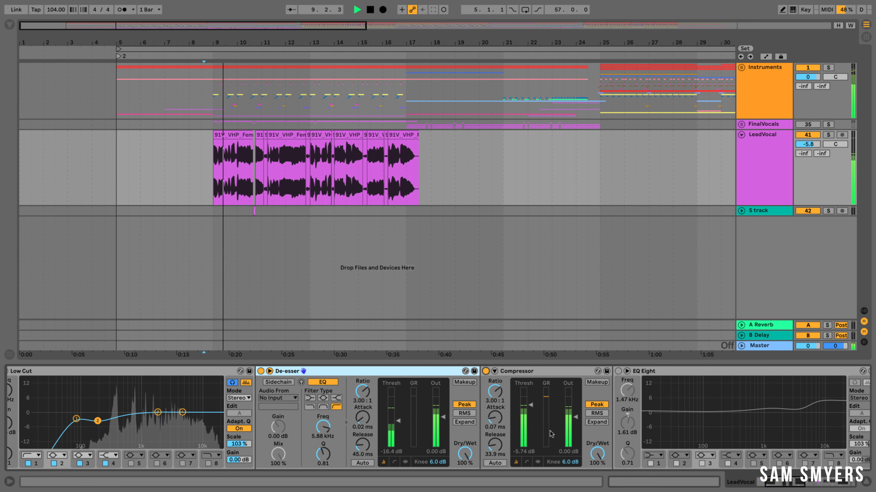
{"action": "left_click_drag", "start_coordinate": [531, 405], "coordinate": [495, 415]}
{"action": "left_click_drag", "start_coordinate": [494, 445], "coordinate": [533, 416]}
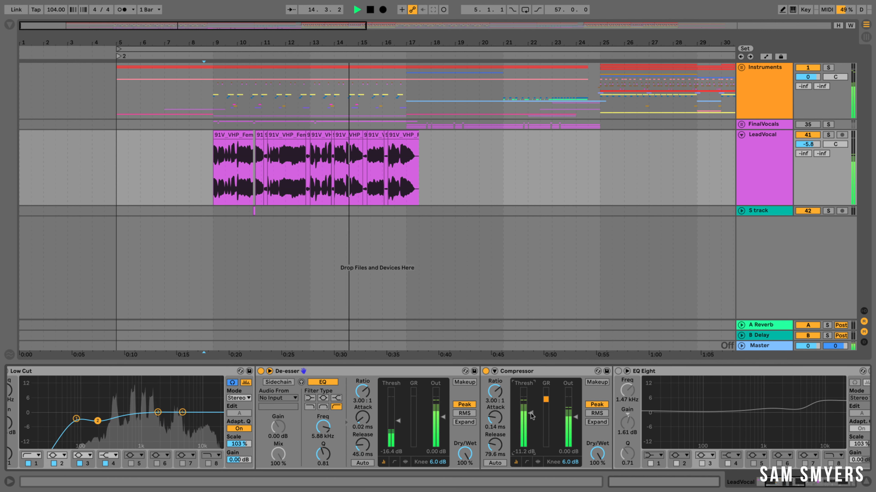
{"action": "scroll", "coordinate": [531, 415], "scroll_direction": "right", "scroll_amount": 3}
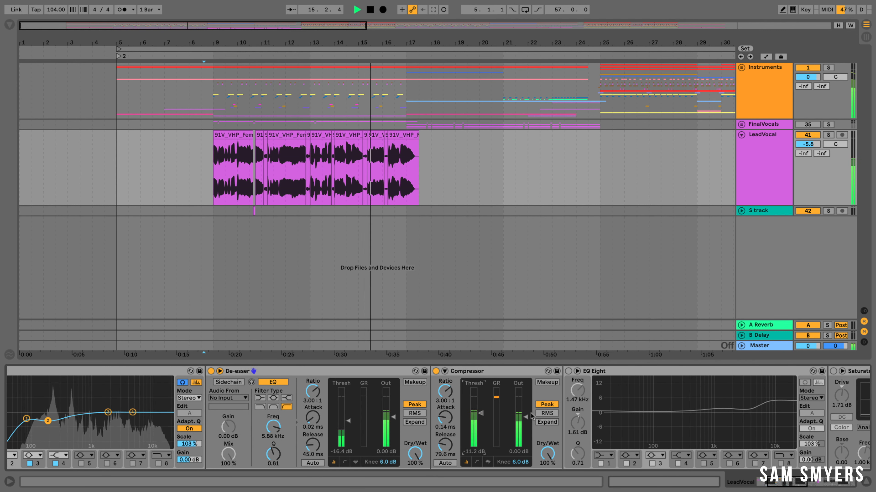
{"action": "key", "text": "space"}
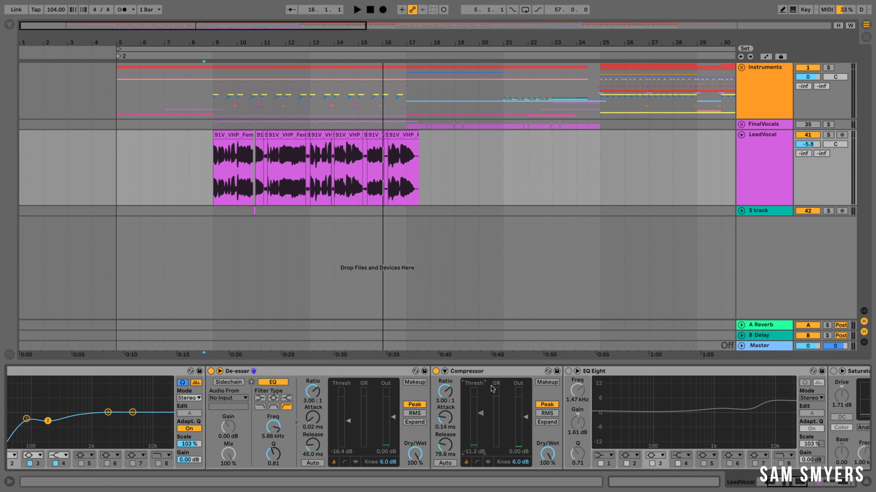
Step: Try a Compressor threshold of -17.5 dB during playback, settle on -12.7 dB and replay the vocal
{"action": "scroll", "coordinate": [490, 390], "scroll_direction": "right", "scroll_amount": 5}
{"action": "left_click", "coordinate": [412, 376]}
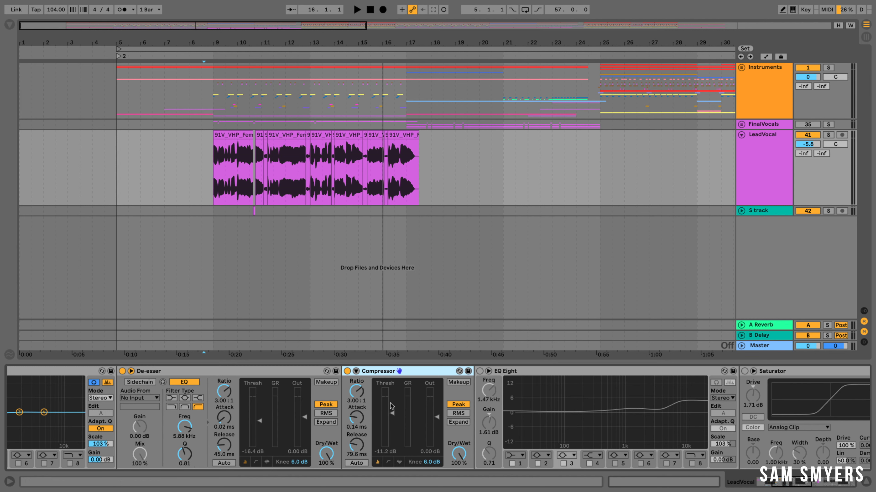
{"action": "key", "text": "space"}
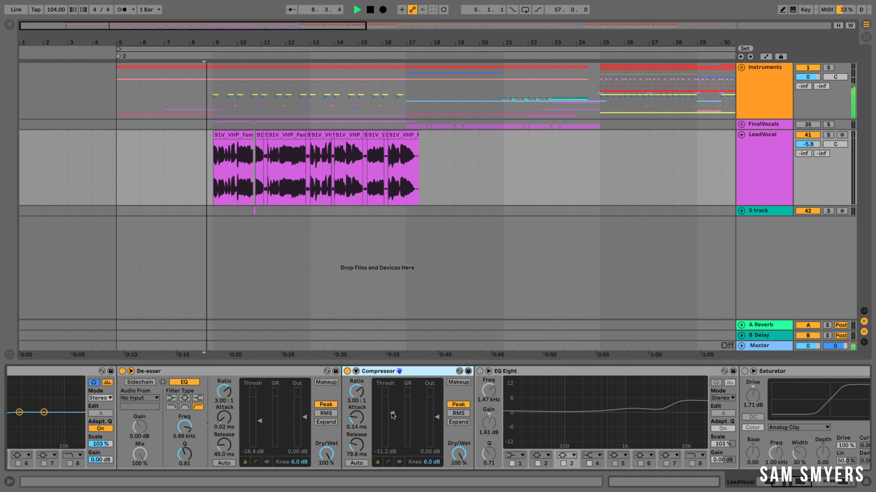
{"action": "mouse_move", "coordinate": [393, 416]}
{"action": "left_mouse_down"}
{"action": "mouse_move", "coordinate": [392, 442]}
{"action": "mouse_move", "coordinate": [392, 423]}
{"action": "left_mouse_up"}
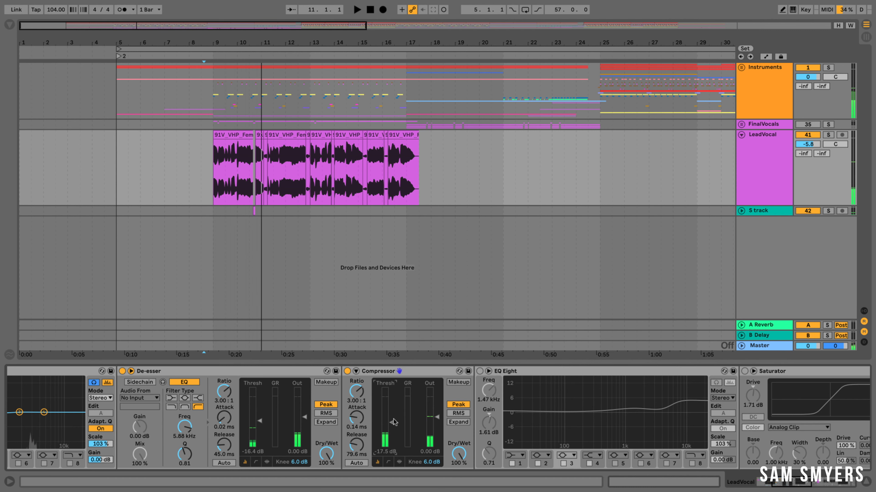
{"action": "key", "text": "space"}
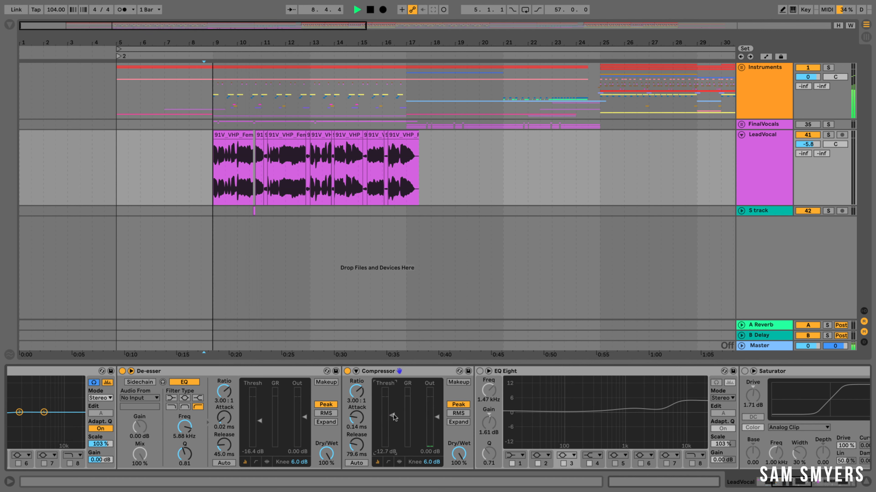
Step: Switch on the EQ Eight that follows the Compressor and play the vocal through it
{"action": "scroll", "coordinate": [393, 415], "scroll_direction": "right", "scroll_amount": 2}
{"action": "scroll", "coordinate": [394, 415], "scroll_direction": "right", "scroll_amount": 1}
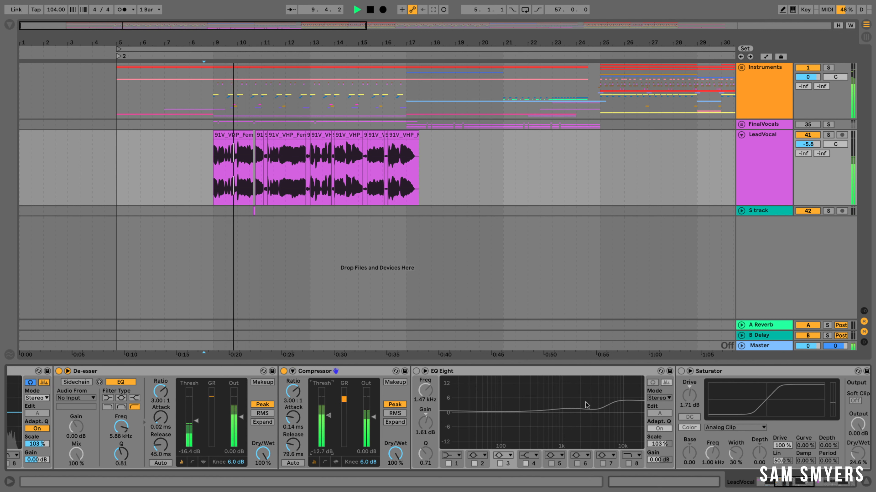
{"action": "scroll", "coordinate": [445, 395], "scroll_direction": "right", "scroll_amount": 2}
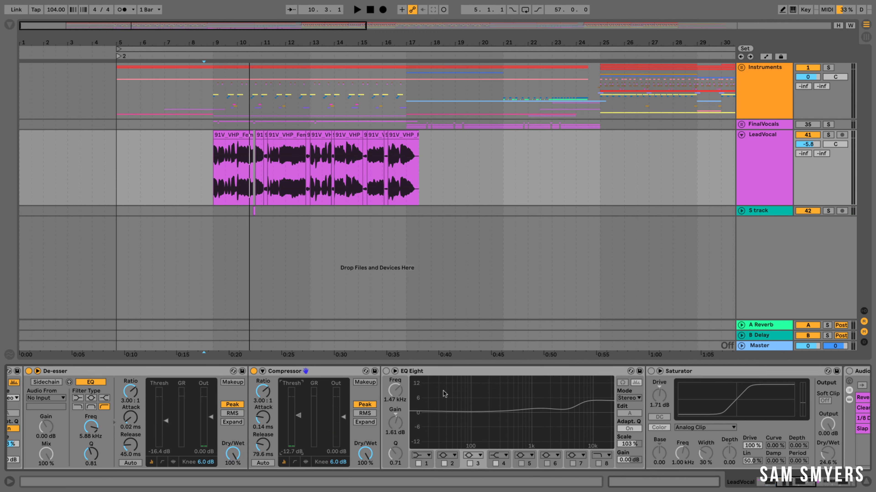
{"action": "left_click", "coordinate": [436, 372]}
{"action": "scroll", "coordinate": [437, 374], "scroll_direction": "right", "scroll_amount": 3}
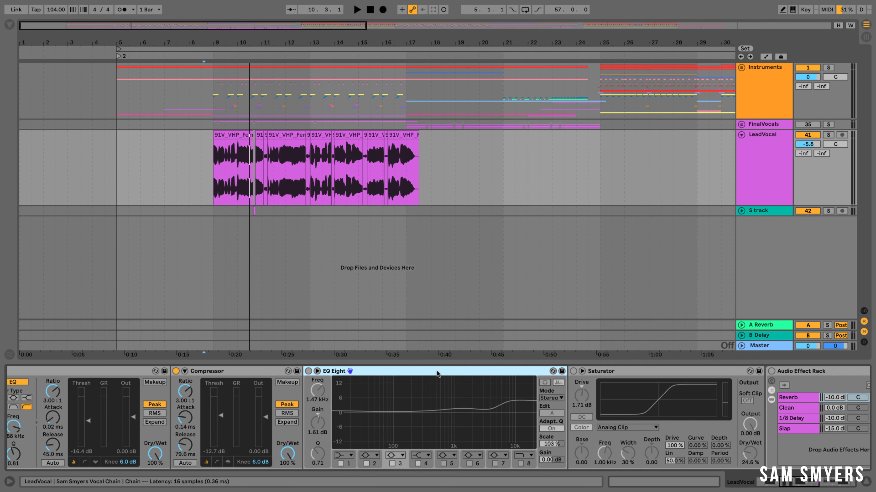
{"action": "left_click", "coordinate": [308, 372]}
{"action": "key", "text": "space"}
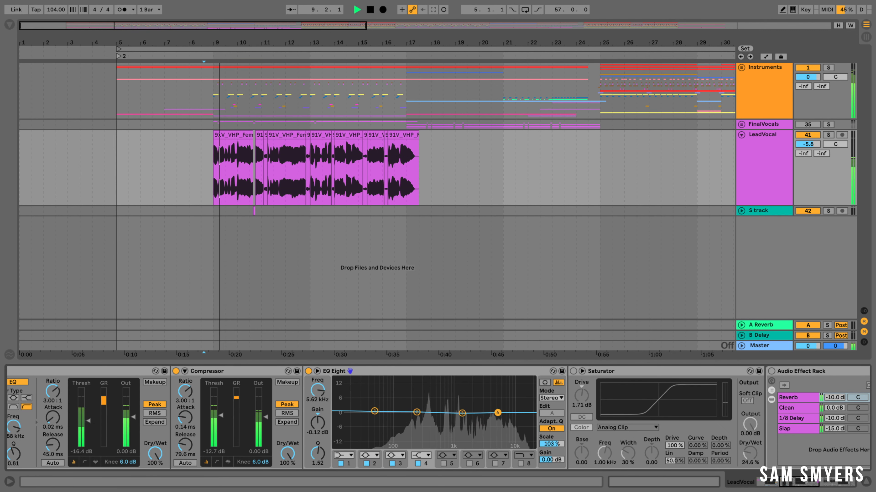
Step: Boost EQ Eight band 3 to 2.60 dB at 2.06 kHz and band 4 to 4.09 dB at 5.39 kHz, auditioning the vocal
{"action": "left_click_drag", "start_coordinate": [498, 409], "coordinate": [473, 407]}
{"action": "left_click_drag", "start_coordinate": [472, 407], "coordinate": [472, 407]}
{"action": "scroll", "coordinate": [472, 407], "scroll_direction": "right", "scroll_amount": 3}
{"action": "key", "text": "space"}
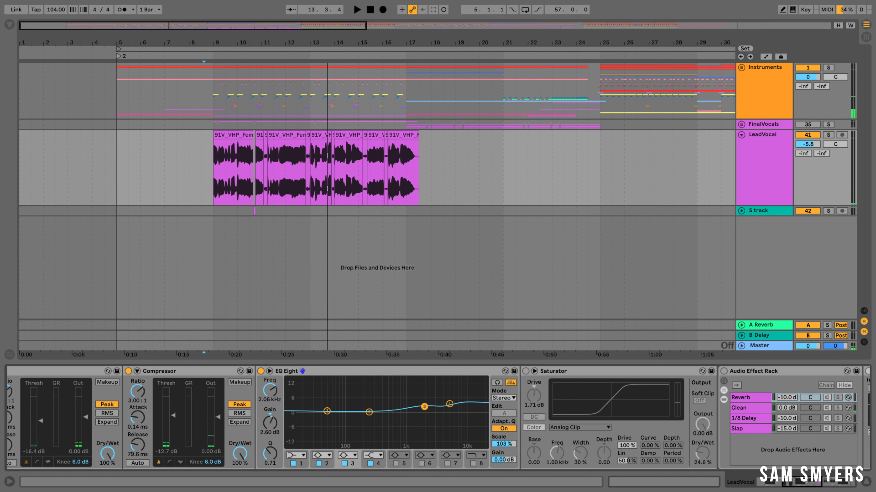
{"action": "left_click", "coordinate": [449, 404]}
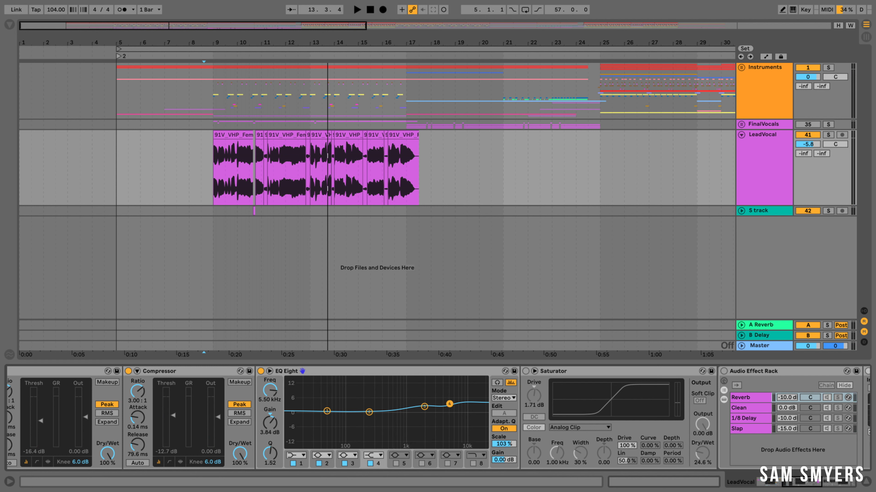
{"action": "left_click_drag", "start_coordinate": [449, 404], "coordinate": [451, 403]}
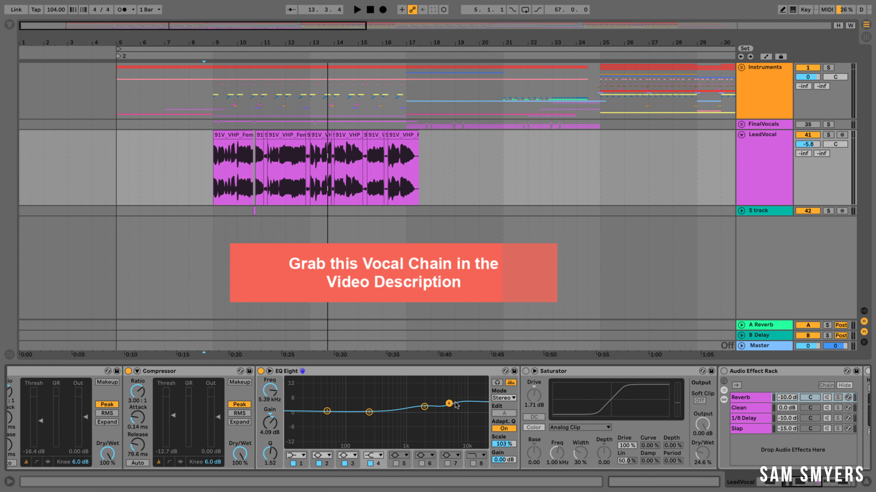
Step: Switch on the Saturator that follows the EQ Eight and listen to the vocal
{"action": "scroll", "coordinate": [456, 405], "scroll_direction": "right", "scroll_amount": 3}
{"action": "scroll", "coordinate": [460, 406], "scroll_direction": "right", "scroll_amount": 2}
{"action": "left_click", "coordinate": [478, 372]}
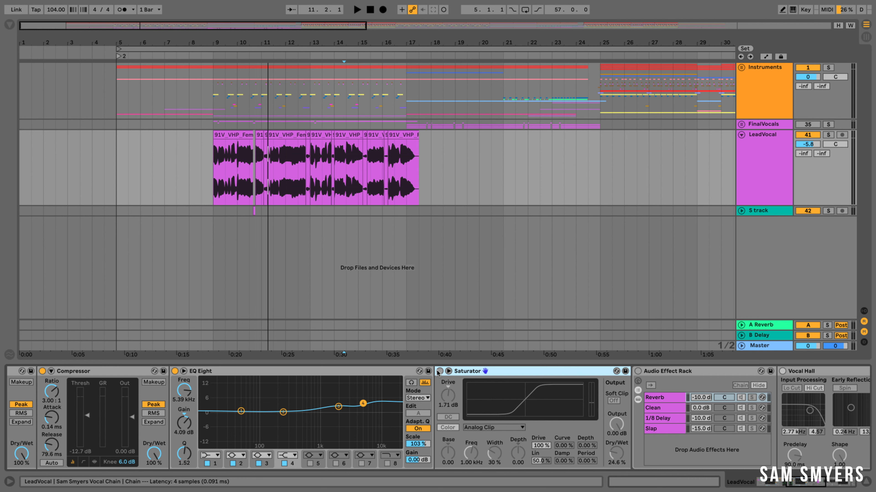
{"action": "left_click", "coordinate": [440, 371]}
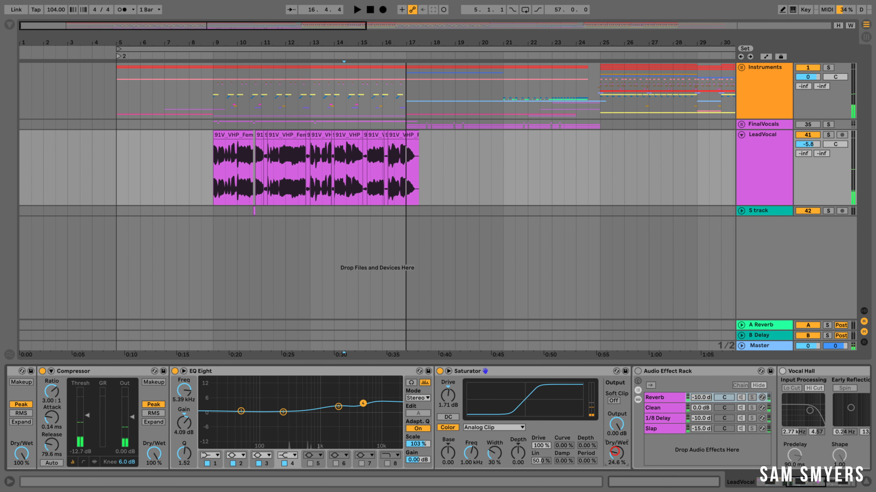
Step: Try the Saturator's Dry/Wet at 100%, ease it to 96.8% and raise Drive to 4.00 dB during playback
{"action": "left_click_drag", "start_coordinate": [617, 453], "coordinate": [617, 414]}
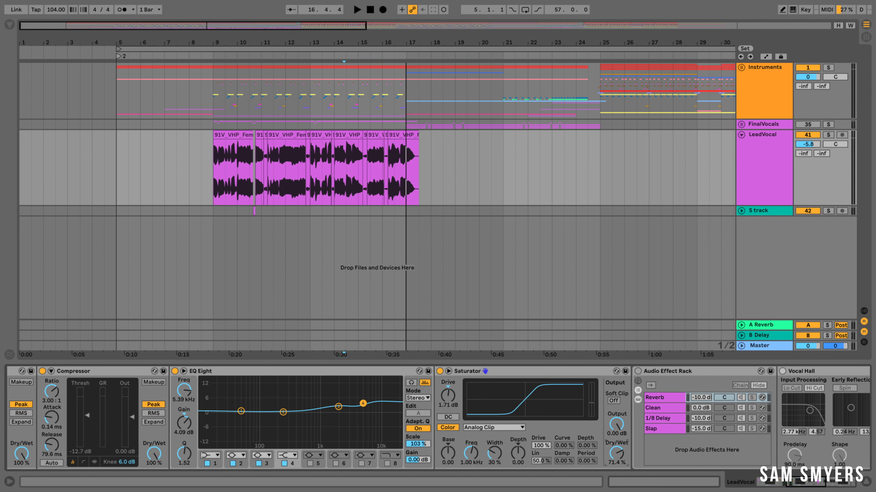
{"action": "left_click_drag", "start_coordinate": [616, 453], "coordinate": [617, 440]}
{"action": "key", "text": "space"}
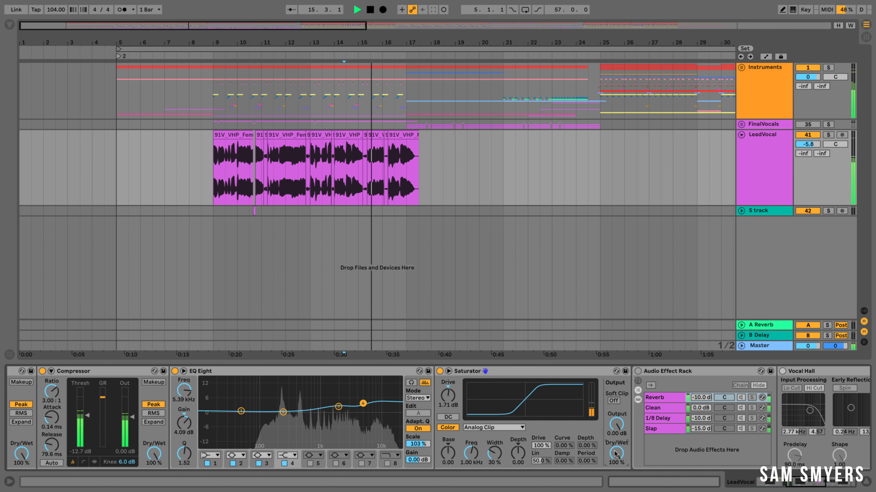
{"action": "left_click_drag", "start_coordinate": [616, 454], "coordinate": [617, 456]}
{"action": "mouse_move", "coordinate": [447, 396]}
{"action": "left_mouse_down"}
{"action": "mouse_move", "coordinate": [448, 388]}
{"action": "mouse_move", "coordinate": [448, 397]}
{"action": "left_mouse_up"}
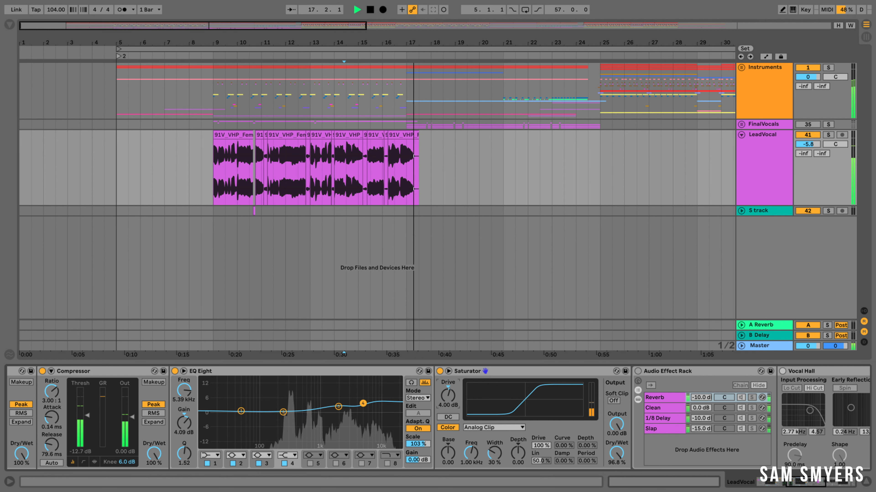
Step: Set the Saturator's Drive to 3.43 dB and Dry/Wet to 27.8% while replaying the vocal
{"action": "key", "text": "space"}
{"action": "key", "text": "space"}
{"action": "left_click_drag", "start_coordinate": [617, 454], "coordinate": [617, 477]}
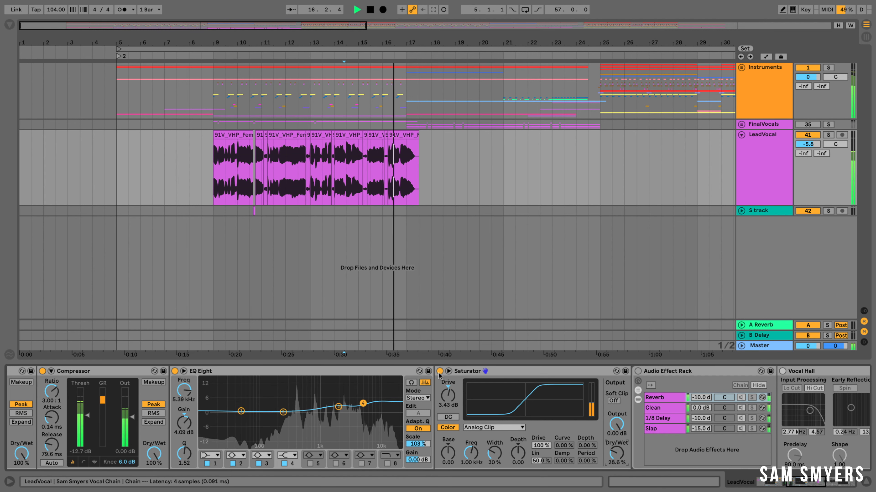
{"action": "key", "text": "space"}
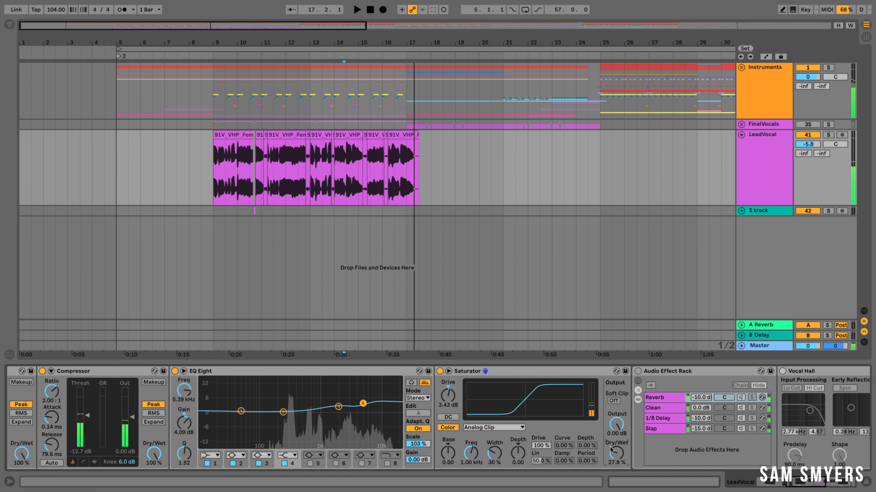
Step: Add a Reverb after the Saturator, group it into an Audio Effect Rack and show the rack's chain list
{"action": "left_click", "coordinate": [281, 374]}
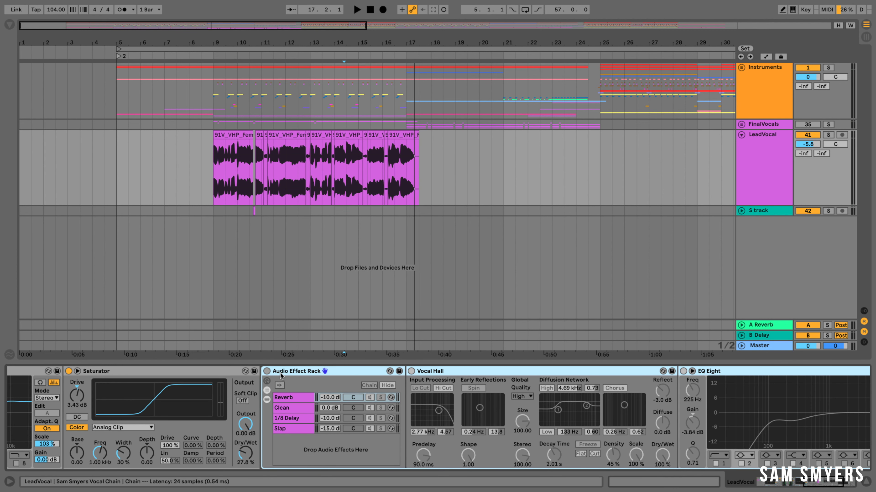
{"action": "scroll", "coordinate": [282, 372], "scroll_direction": "right", "scroll_amount": 3}
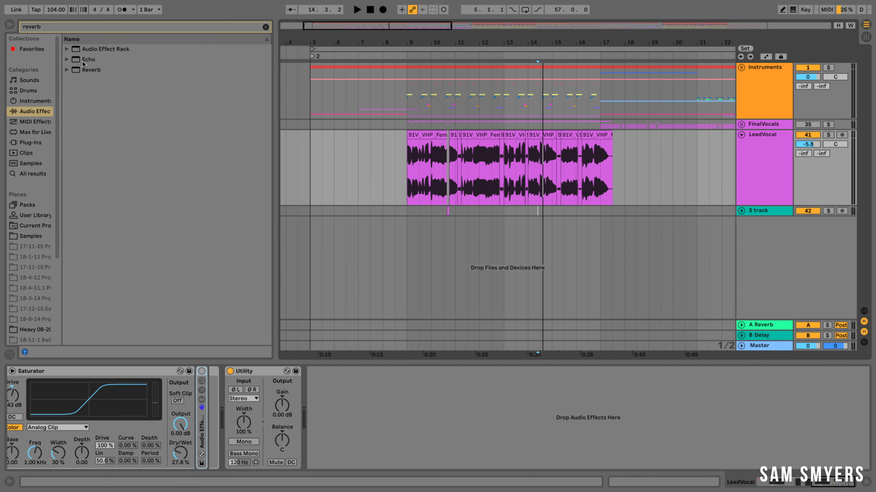
{"action": "left_click_drag", "start_coordinate": [92, 71], "coordinate": [207, 432]}
{"action": "right_click", "coordinate": [252, 372]}
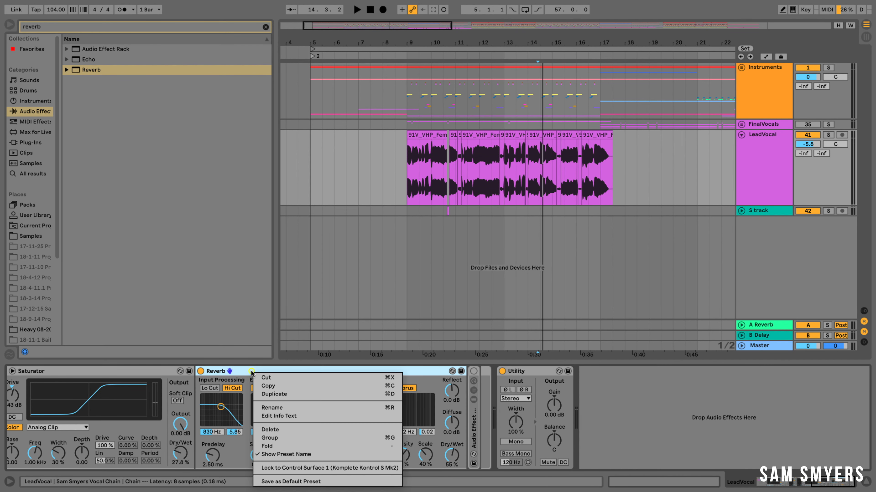
{"action": "left_click", "coordinate": [281, 437]}
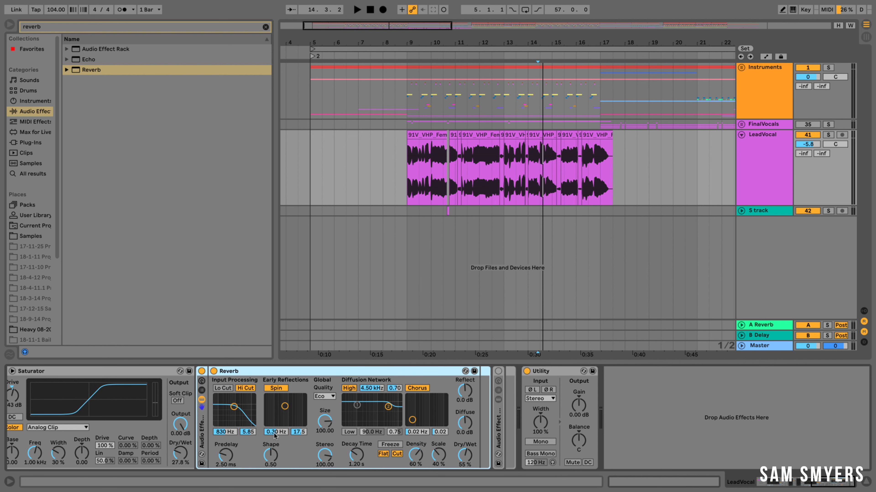
{"action": "left_click", "coordinate": [202, 391]}
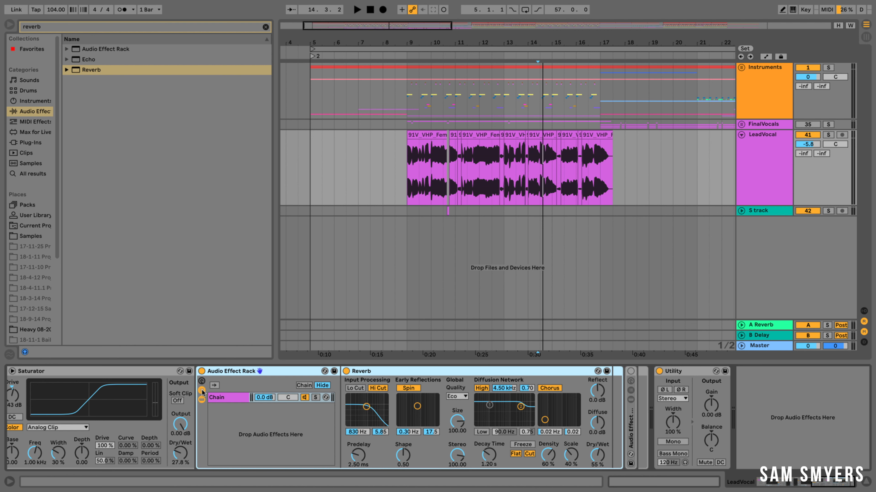
Step: Rename the rack's chain Reverb and create a second, empty chain named Clean
{"action": "left_click", "coordinate": [223, 399]}
{"action": "type", "text": "Reverb"}
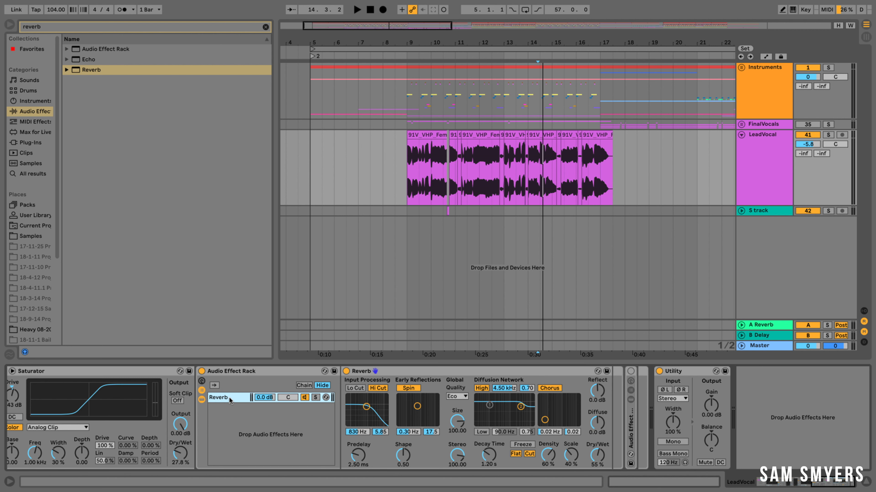
{"action": "left_click", "coordinate": [229, 409]}
{"action": "right_click", "coordinate": [242, 418]}
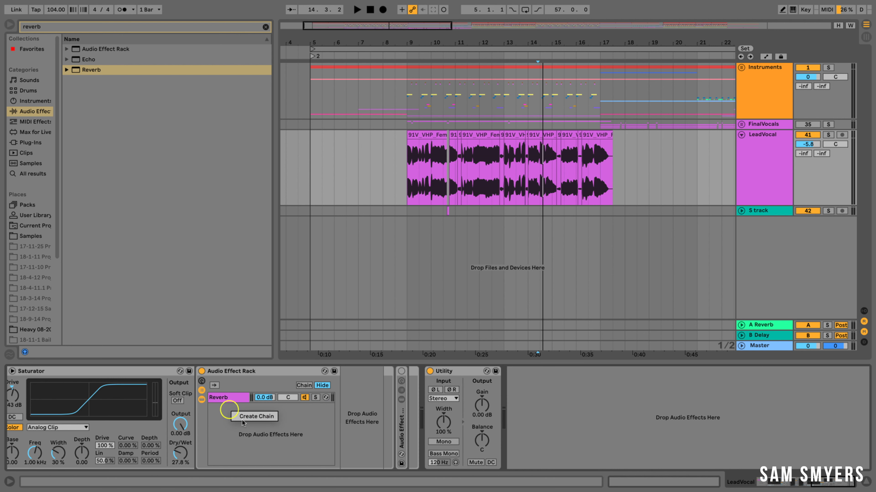
{"action": "left_click", "coordinate": [244, 418]}
{"action": "double_click", "coordinate": [222, 409]}
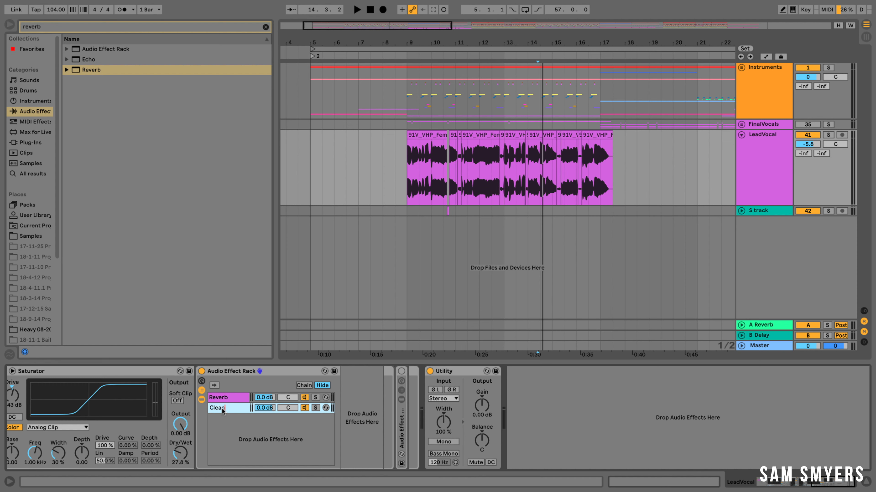
Step: Solo the rack's Clean chain and briefly play the vocal through it
{"action": "left_click", "coordinate": [225, 399]}
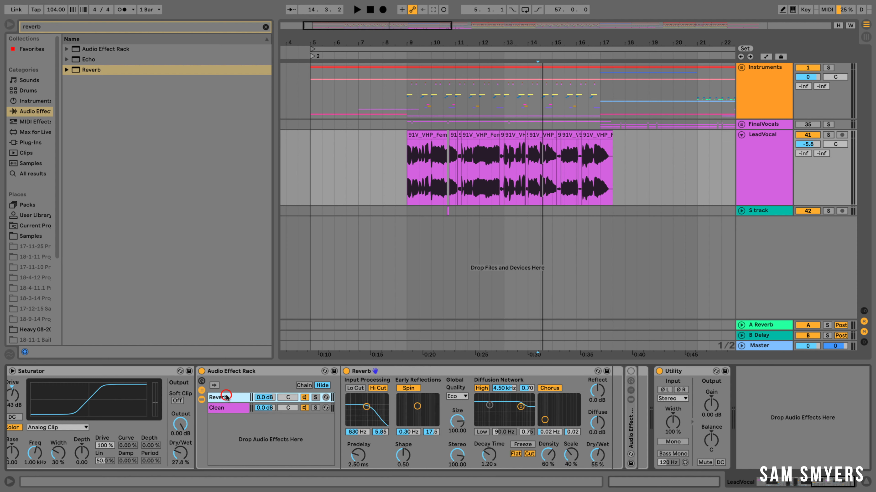
{"action": "left_click", "coordinate": [315, 408]}
{"action": "key", "text": "space"}
{"action": "key", "text": "space"}
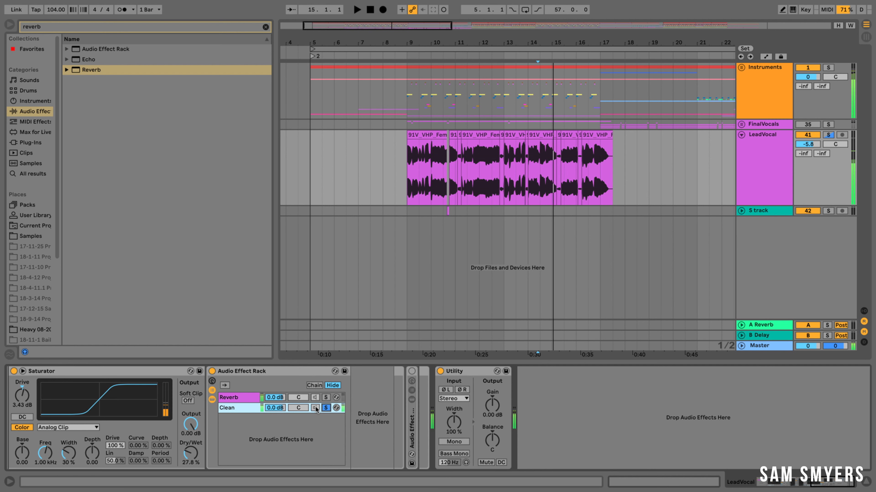
Step: Solo the Reverb chain, set the Reverb's Dry/Wet to 100% and listen to the wet signal
{"action": "left_click", "coordinate": [316, 397]}
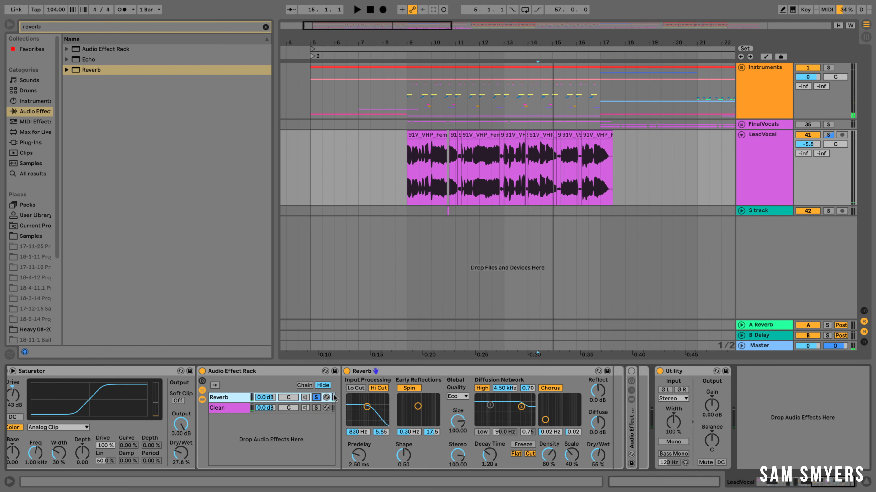
{"action": "left_click_drag", "start_coordinate": [598, 459], "coordinate": [598, 455]}
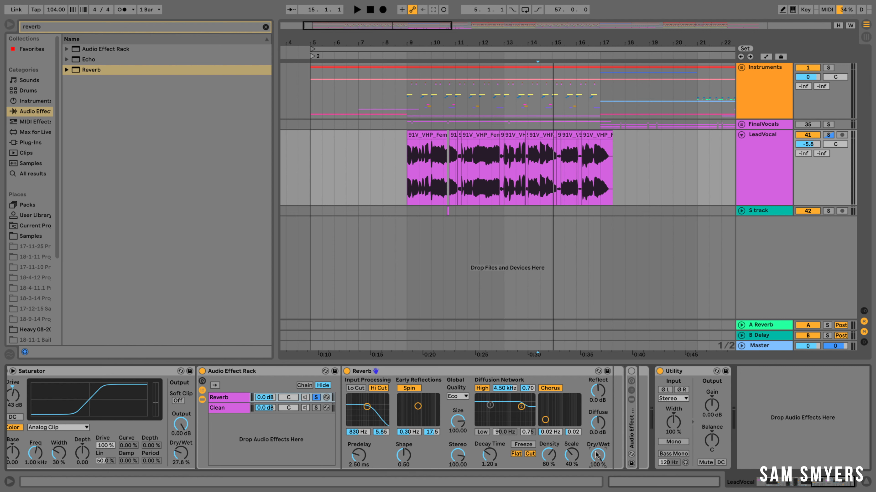
{"action": "key", "text": "space"}
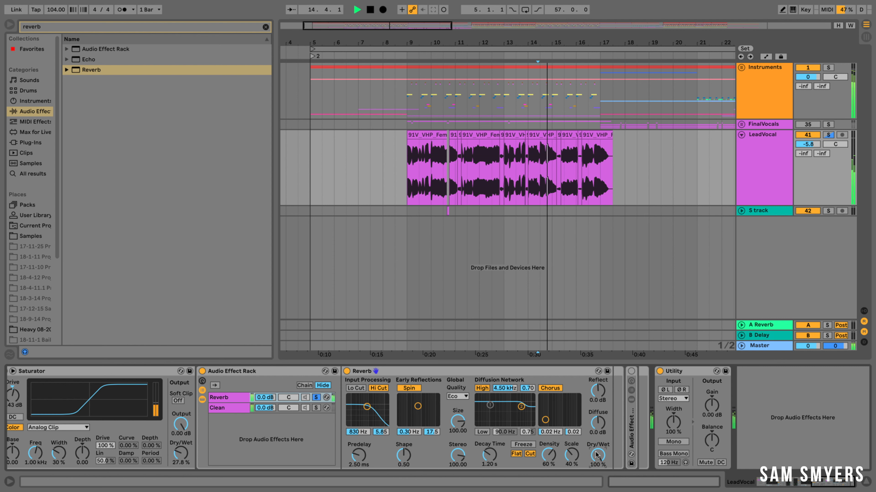
{"action": "key", "text": "space"}
Step: Set the Reverb's quality to High, input filter to 1.36 kHz and Chorus to 0.17 Hz and 0.05, auditioning the vocal
{"action": "left_click", "coordinate": [457, 396]}
{"action": "left_click", "coordinate": [456, 419]}
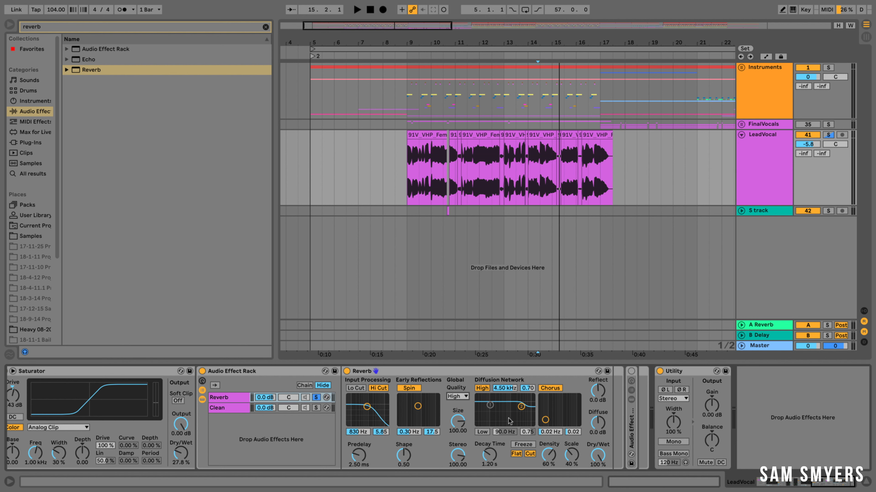
{"action": "left_click_drag", "start_coordinate": [367, 408], "coordinate": [369, 407]}
{"action": "key", "text": "space"}
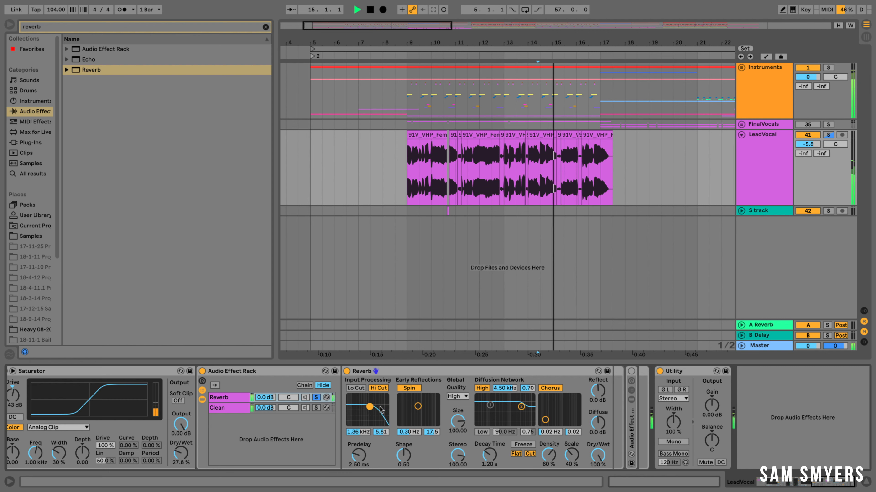
{"action": "key", "text": "space"}
{"action": "left_click_drag", "start_coordinate": [545, 419], "coordinate": [557, 416]}
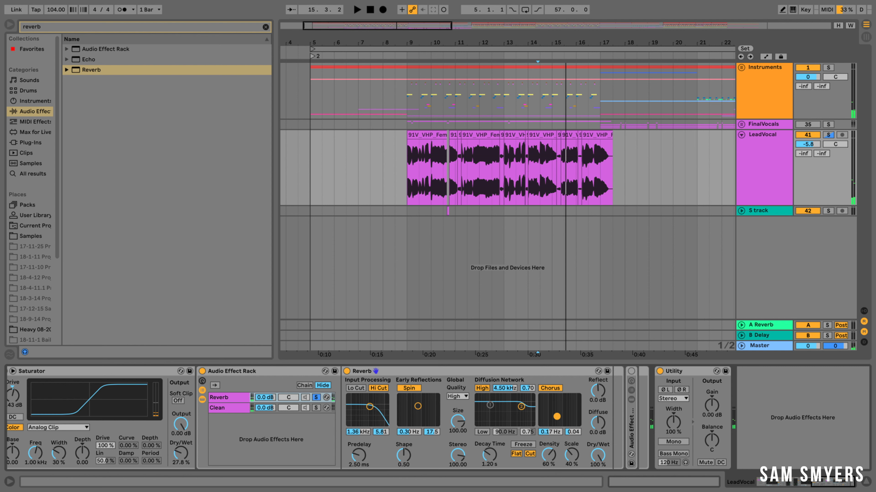
Step: Unsolo the Reverb chain, play from bar 9, and set the chain's volume to -8.4 dB and the reverb decay time to 1.68 s
{"action": "left_click", "coordinate": [316, 398]}
{"action": "left_click", "coordinate": [405, 158]}
{"action": "key", "text": "space"}
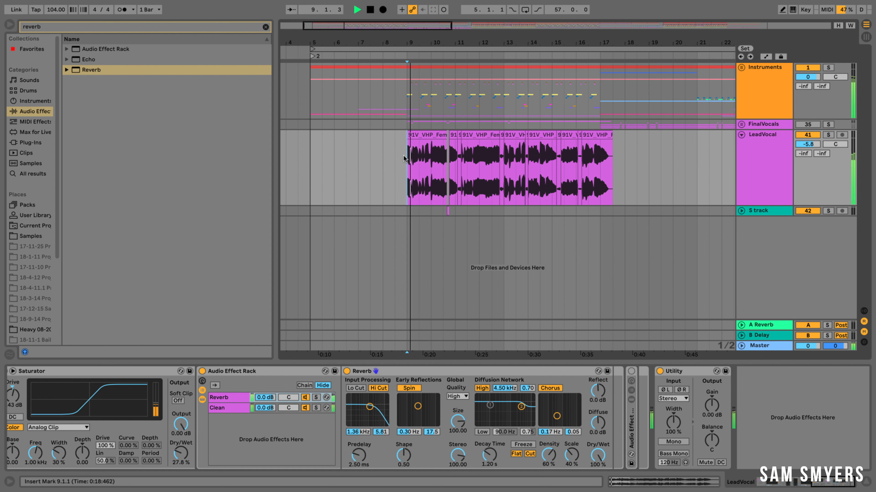
{"action": "mouse_move", "coordinate": [264, 398]}
{"action": "left_mouse_down"}
{"action": "mouse_move", "coordinate": [264, 411]}
{"action": "mouse_move", "coordinate": [264, 399]}
{"action": "left_mouse_up"}
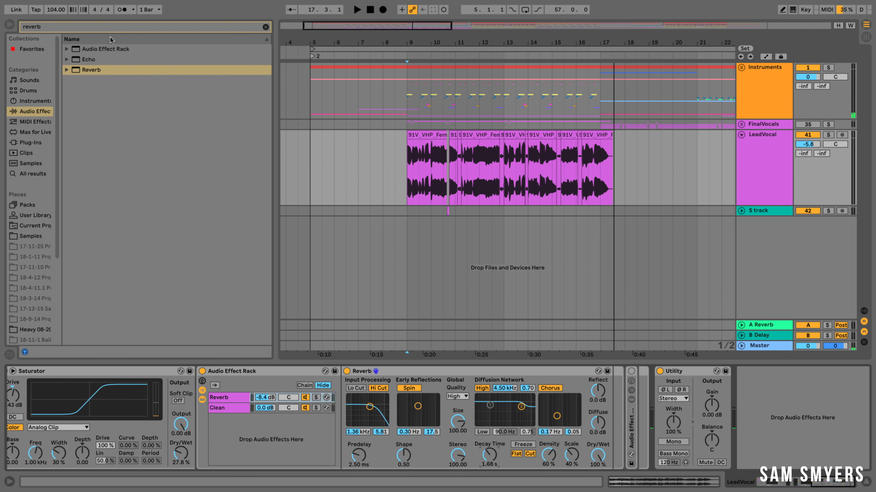
Step: Search the audio effects for "eq" and add an EQ Eight after the Reverb in the rack's Reverb chain
{"action": "left_click", "coordinate": [143, 28]}
{"action": "key", "text": "BackSpace"}
{"action": "type", "text": "eq"}
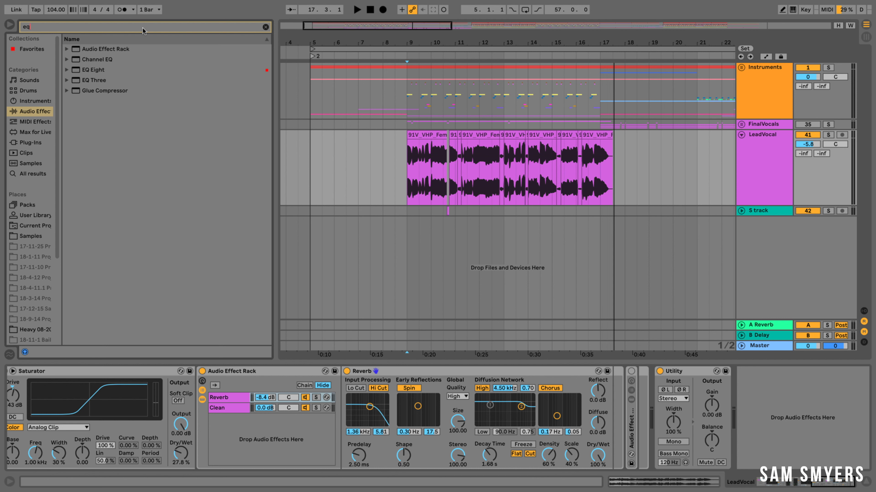
{"action": "mouse_move", "coordinate": [93, 70]}
{"action": "left_mouse_down"}
{"action": "mouse_move", "coordinate": [98, 85]}
{"action": "mouse_move", "coordinate": [626, 464]}
{"action": "mouse_move", "coordinate": [611, 429]}
{"action": "left_mouse_up"}
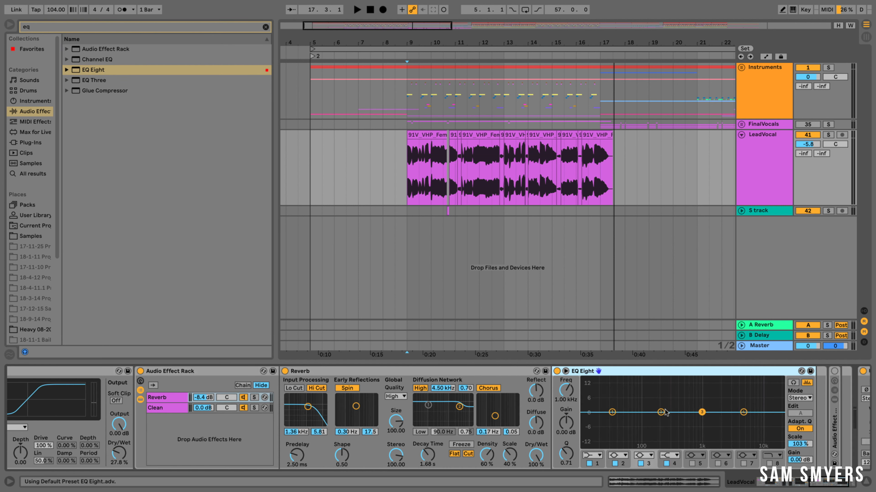
Step: Make the new EQ Eight's band 1 a low-cut filter at about 141 Hz and start playback
{"action": "left_click", "coordinate": [598, 456]}
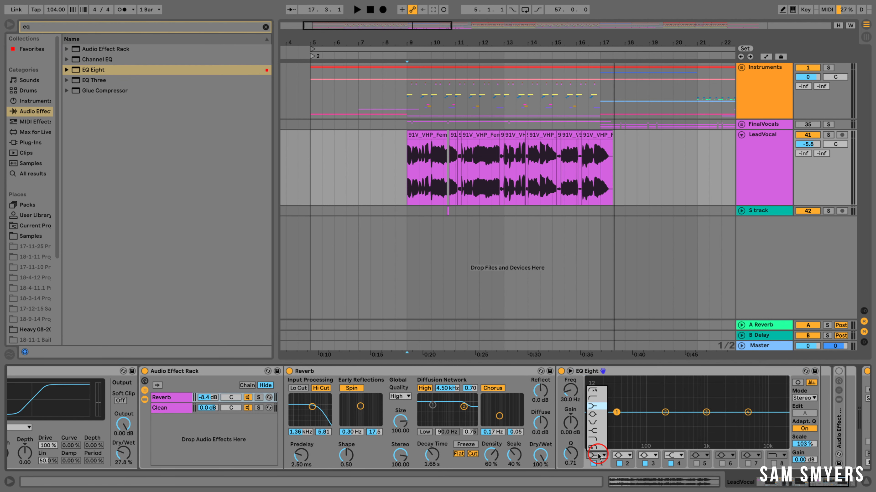
{"action": "left_click", "coordinate": [595, 399]}
{"action": "left_click_drag", "start_coordinate": [616, 412], "coordinate": [654, 421]}
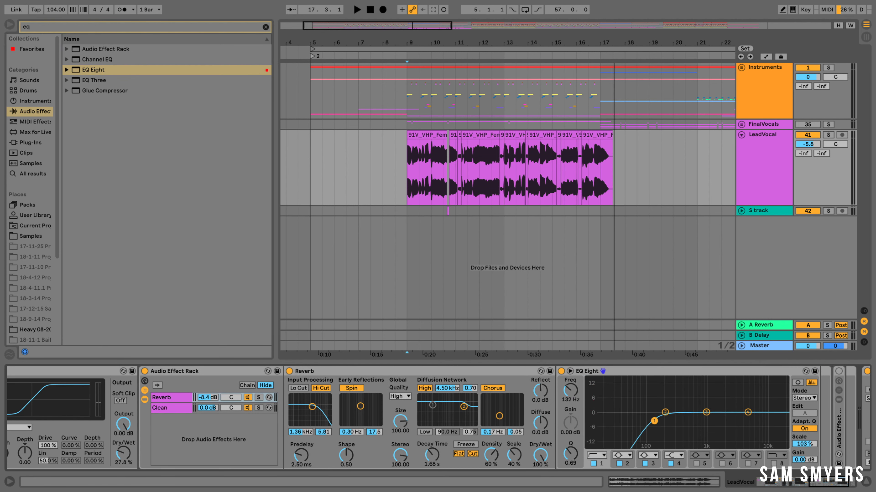
{"action": "key", "text": "space"}
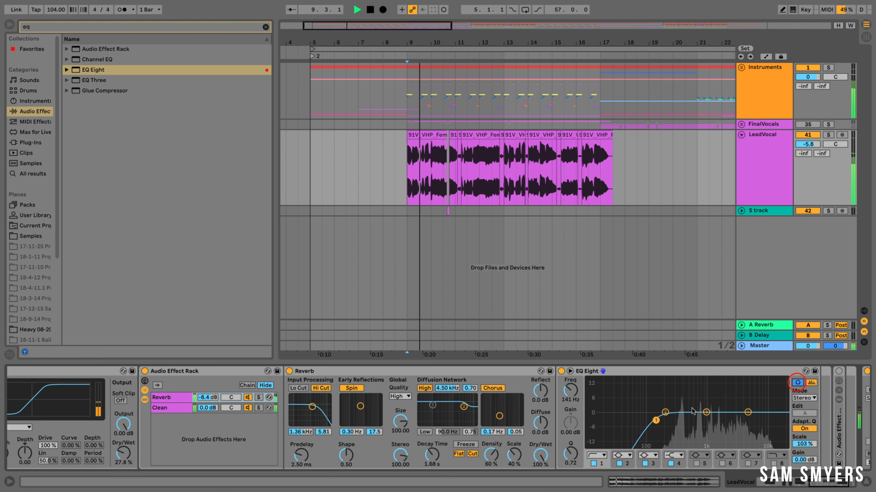
Step: Solo the LeadVocal track and the Reverb chain, and set EQ Eight band 2 to about 240 Hz and -2.11 dB
{"action": "left_click", "coordinate": [828, 135]}
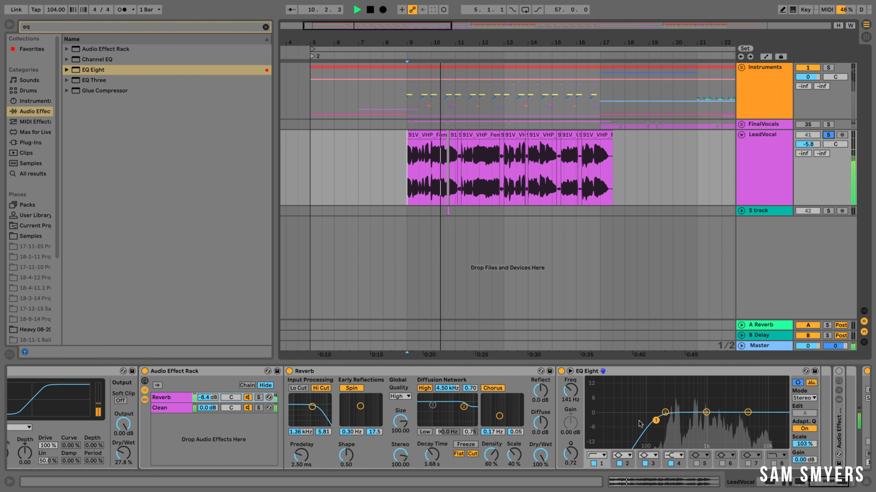
{"action": "left_click", "coordinate": [258, 398]}
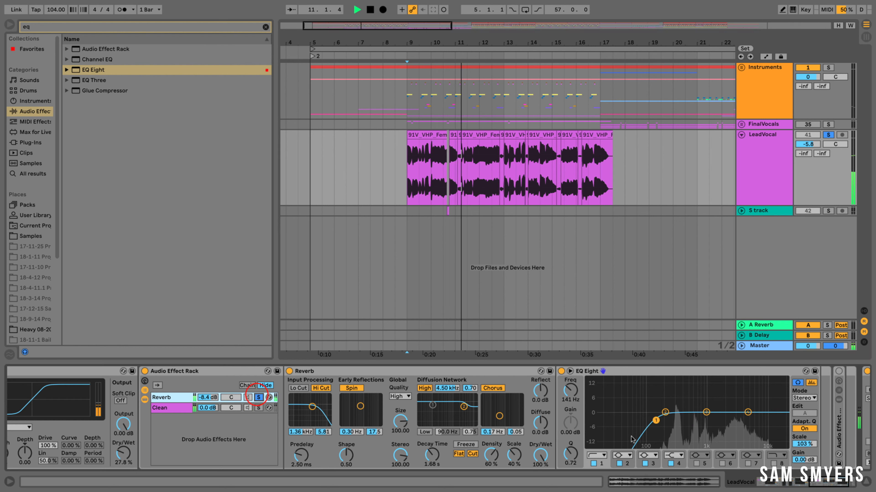
{"action": "mouse_move", "coordinate": [656, 420]}
{"action": "left_mouse_down"}
{"action": "mouse_move", "coordinate": [725, 418]}
{"action": "mouse_move", "coordinate": [654, 420]}
{"action": "mouse_move", "coordinate": [670, 417]}
{"action": "left_mouse_up"}
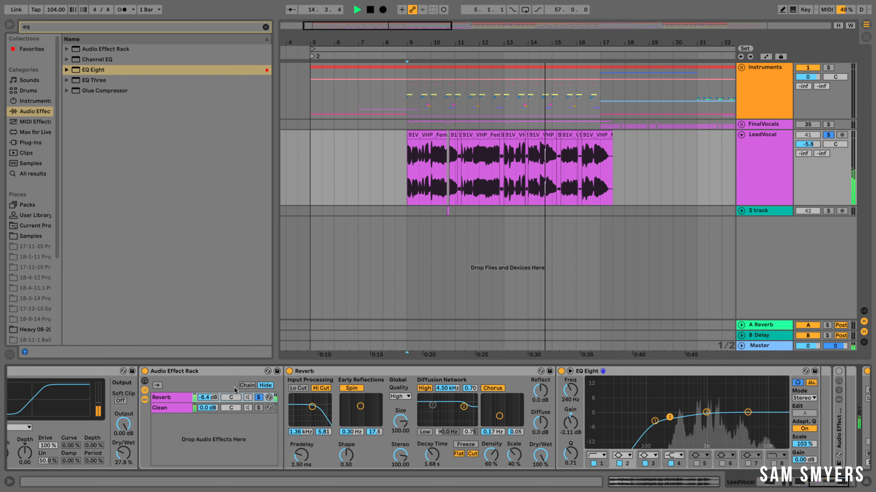
Step: Unsolo the Reverb chain, listen to the vocal with the insert marker at bar 9, and stop and unsolo LeadVocal
{"action": "left_click", "coordinate": [258, 398]}
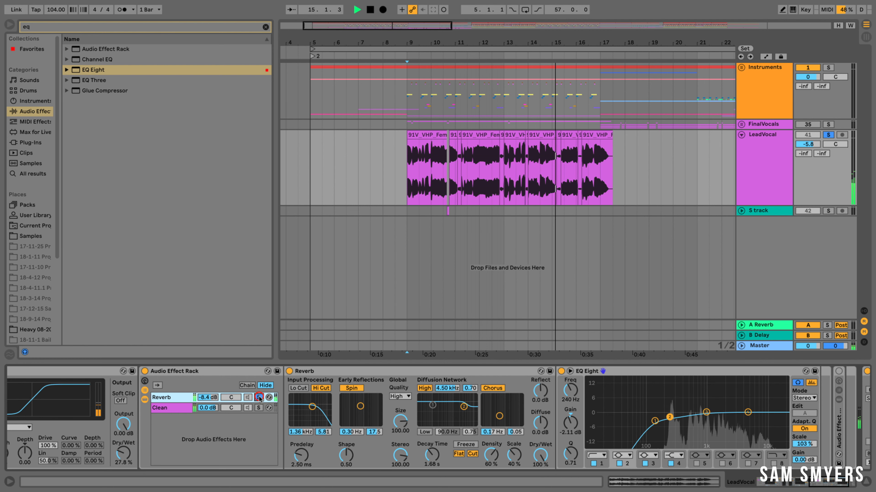
{"action": "left_click", "coordinate": [405, 187]}
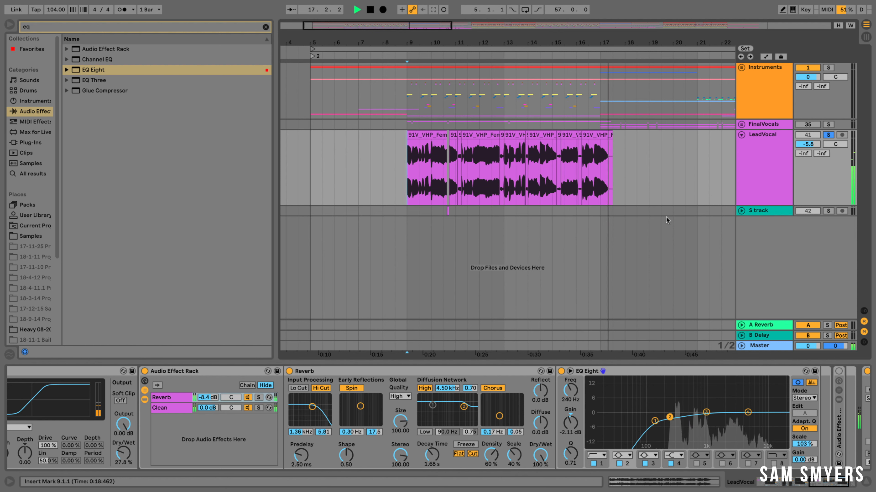
{"action": "key", "text": "space"}
{"action": "left_click", "coordinate": [828, 134]}
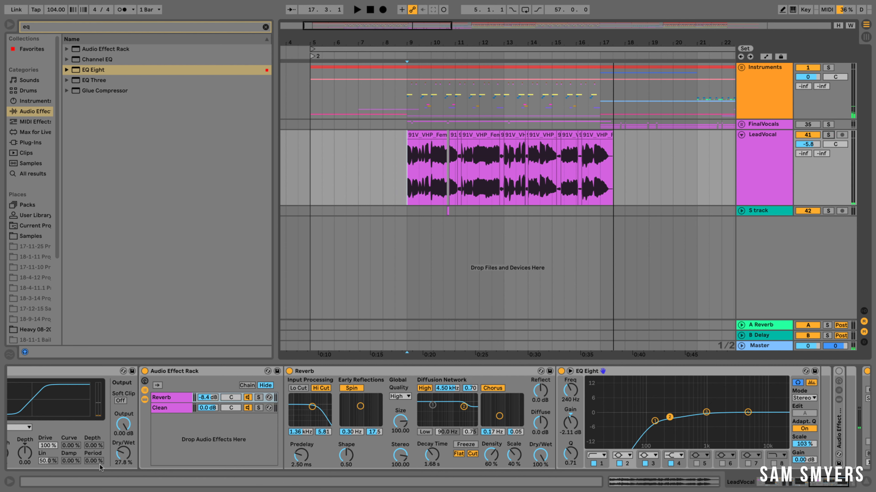
Step: Create a third chain named Delay in the active Audio Effect Rack and unfold the deactivated rack beside it
{"action": "left_click", "coordinate": [159, 434]}
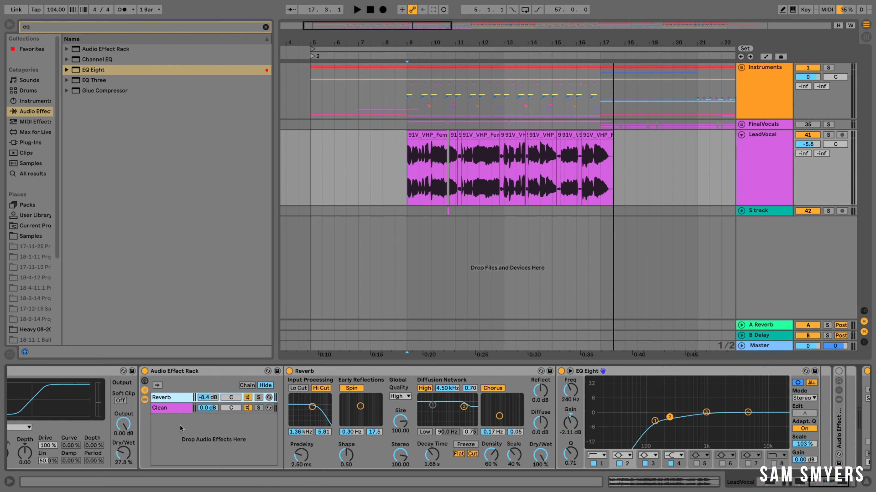
{"action": "left_click", "coordinate": [168, 432]}
{"action": "right_click", "coordinate": [168, 432]}
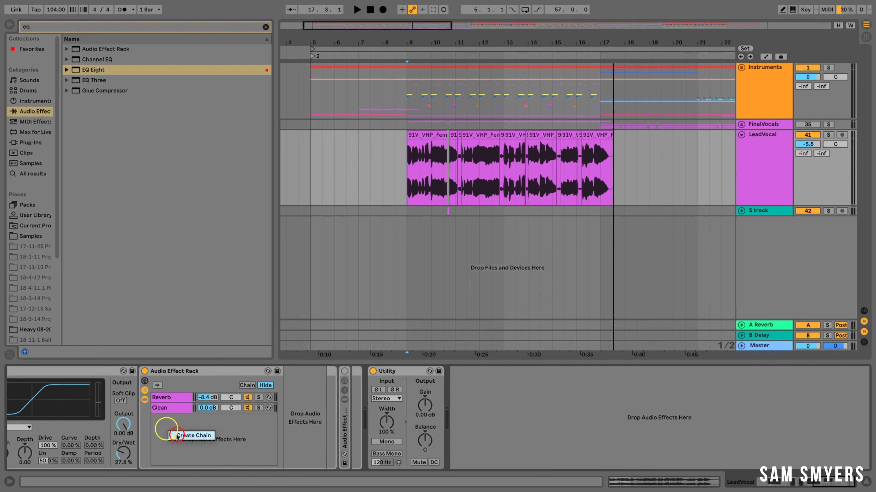
{"action": "left_click", "coordinate": [177, 435]}
{"action": "double_click", "coordinate": [160, 417]}
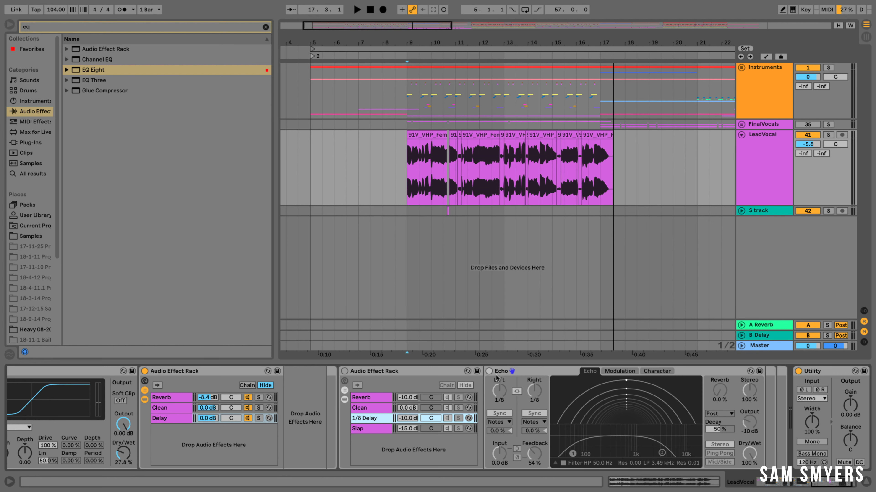
Step: Bring the Echo from the deactivated rack's 1/8 Delay chain into the new Delay chain and fold the deactivated rack
{"action": "left_click", "coordinate": [508, 371]}
{"action": "left_click_drag", "start_coordinate": [295, 429], "coordinate": [296, 430]}
{"action": "double_click", "coordinate": [605, 373]}
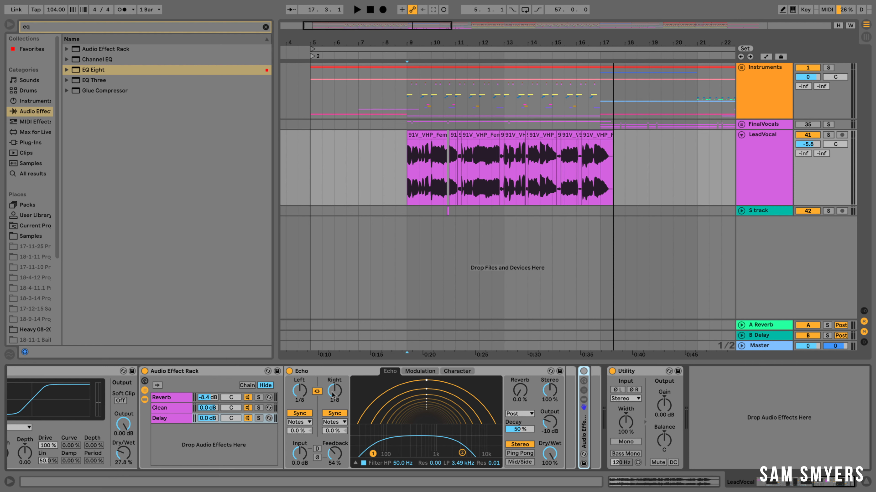
Step: Check the Echo's sync and modulation settings, and set its filter to about 52.5 Hz high-pass and 2.49 kHz low-pass
{"action": "left_click", "coordinate": [335, 414]}
{"action": "left_click", "coordinate": [336, 413]}
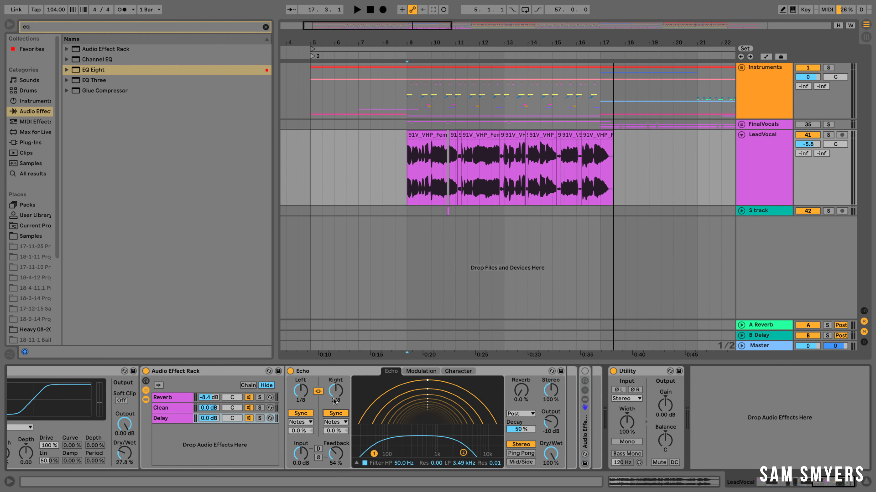
{"action": "left_click", "coordinate": [420, 371]}
{"action": "left_click", "coordinate": [390, 371]}
{"action": "mouse_move", "coordinate": [463, 453]}
{"action": "left_mouse_down"}
{"action": "mouse_move", "coordinate": [480, 452]}
{"action": "mouse_move", "coordinate": [455, 449]}
{"action": "left_mouse_up"}
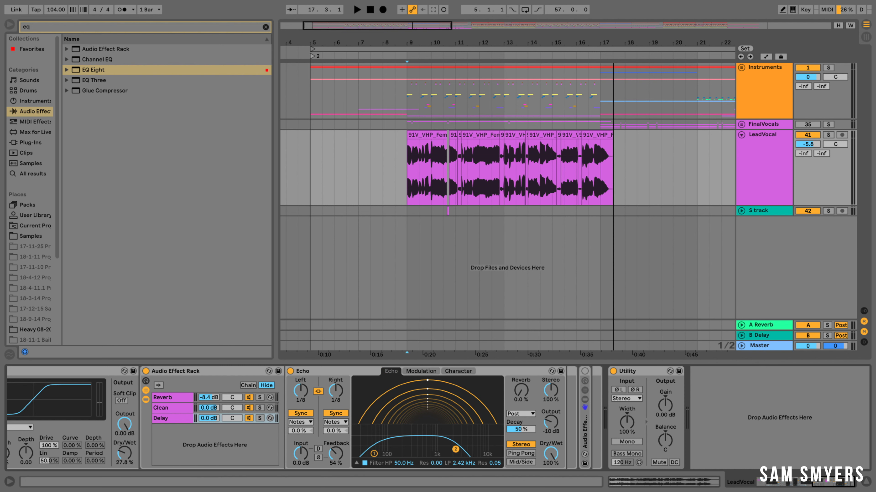
{"action": "left_click_drag", "start_coordinate": [374, 456], "coordinate": [376, 454]}
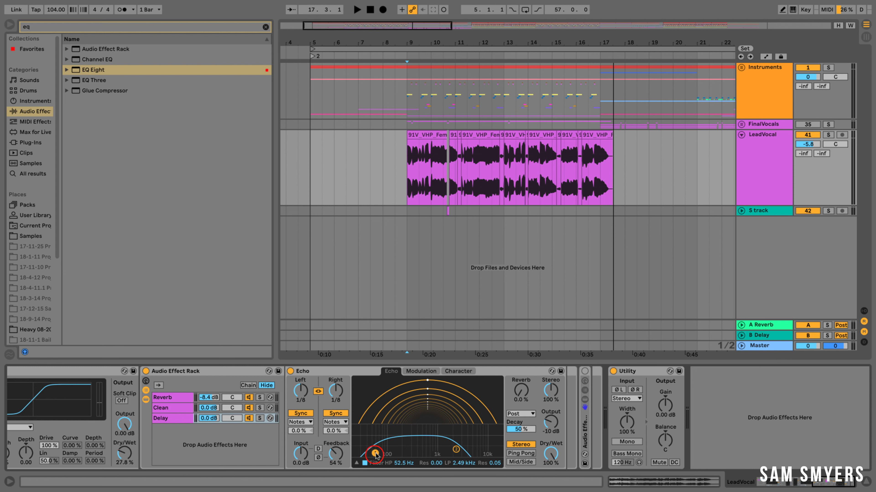
Step: Solo the Delay chain and the LeadVocal track and play the delayed vocal alone
{"action": "left_click", "coordinate": [259, 417]}
{"action": "key", "text": "space"}
{"action": "left_click", "coordinate": [828, 135]}
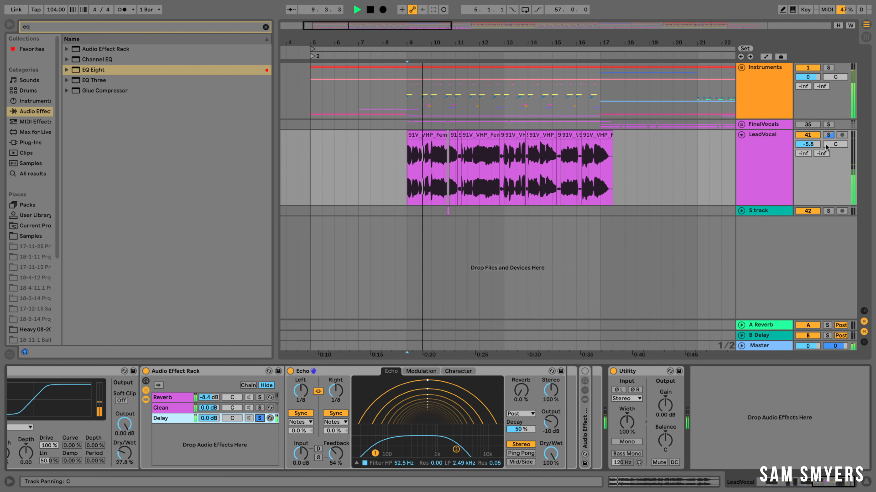
{"action": "left_click", "coordinate": [829, 135]}
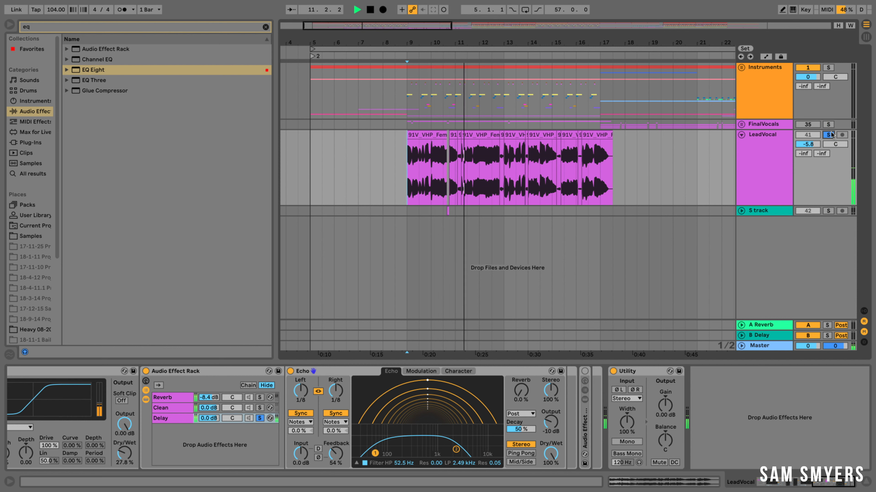
{"action": "key", "text": "space"}
Step: Try the Echo's Ping Pong mode during a short playback and switch it back to Stereo
{"action": "left_click_drag", "start_coordinate": [514, 392], "coordinate": [515, 384]}
{"action": "left_click", "coordinate": [516, 453]}
{"action": "key", "text": "space"}
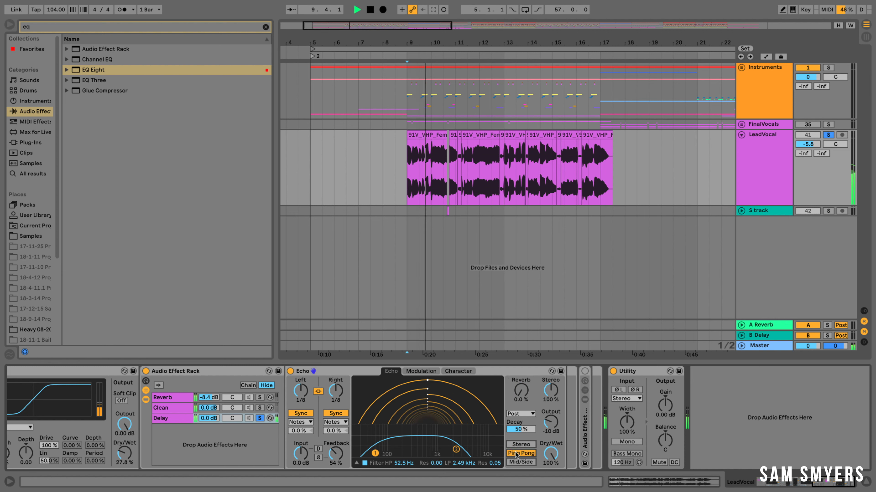
{"action": "key", "text": "space"}
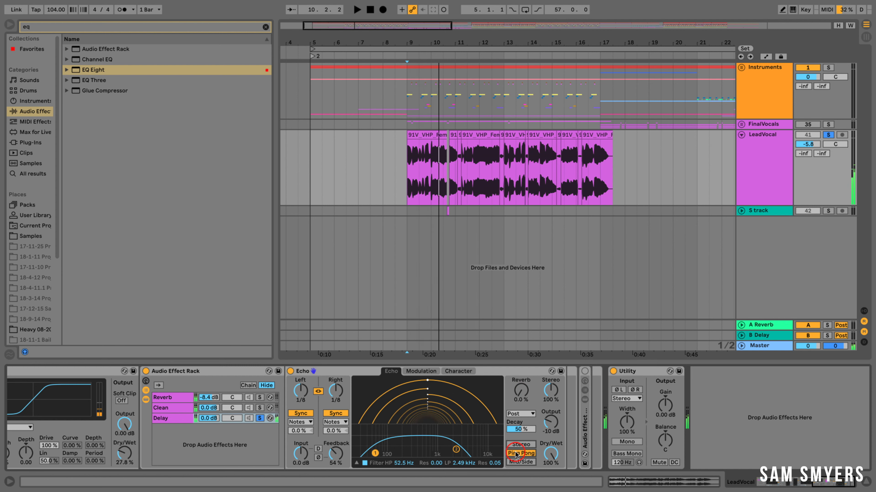
{"action": "left_click", "coordinate": [520, 444]}
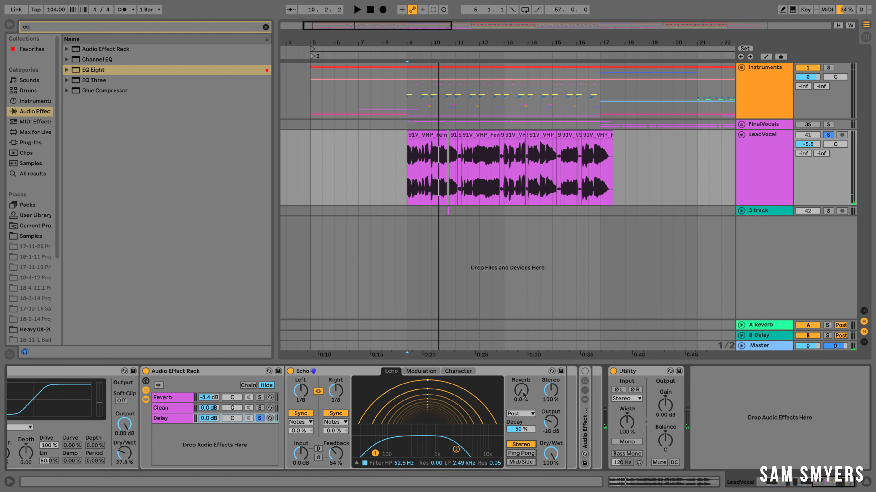
Step: Set the Echo's Reverb amount to 18% while listening to the soloed delay
{"action": "left_click_drag", "start_coordinate": [520, 394], "coordinate": [520, 383]}
{"action": "key", "text": "space"}
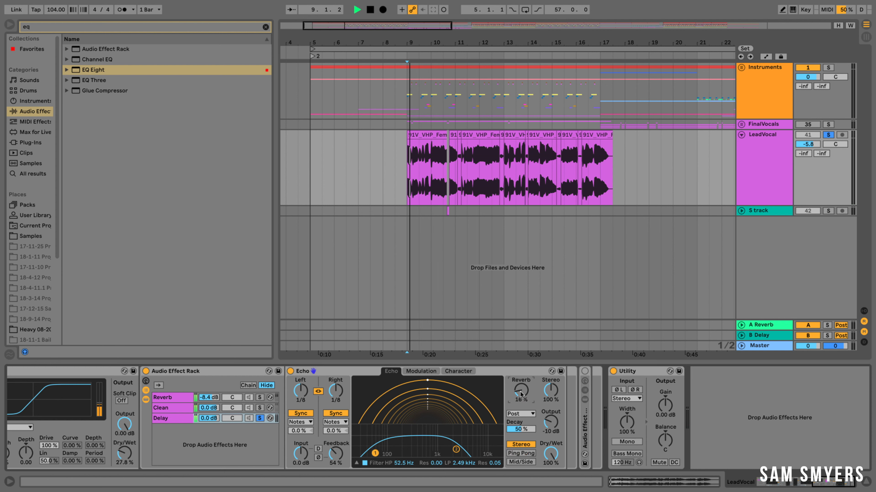
{"action": "mouse_move", "coordinate": [521, 393]}
{"action": "left_mouse_down"}
{"action": "mouse_move", "coordinate": [521, 370]}
{"action": "mouse_move", "coordinate": [521, 413]}
{"action": "left_mouse_up"}
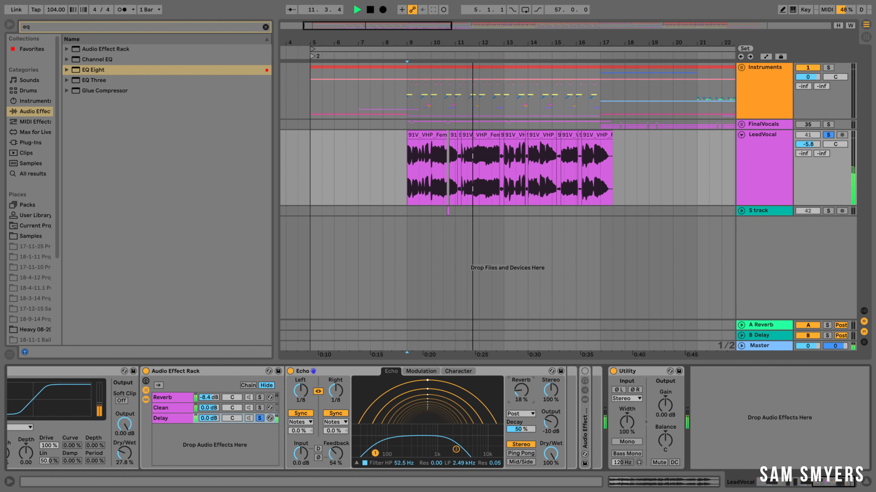
{"action": "key", "text": "space"}
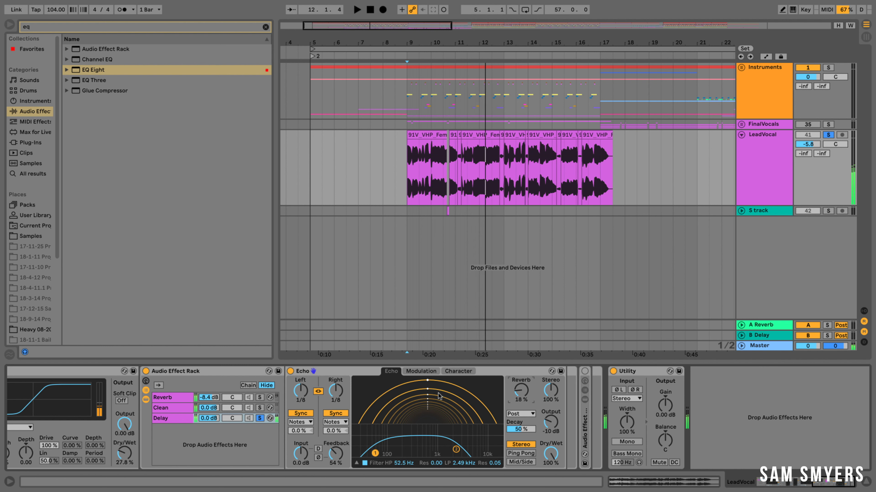
Step: Unsolo the Delay chain and LeadVocal, and lower the Delay chain's volume to -11.5 dB while playing the mix
{"action": "left_click", "coordinate": [260, 418]}
{"action": "key", "text": "space"}
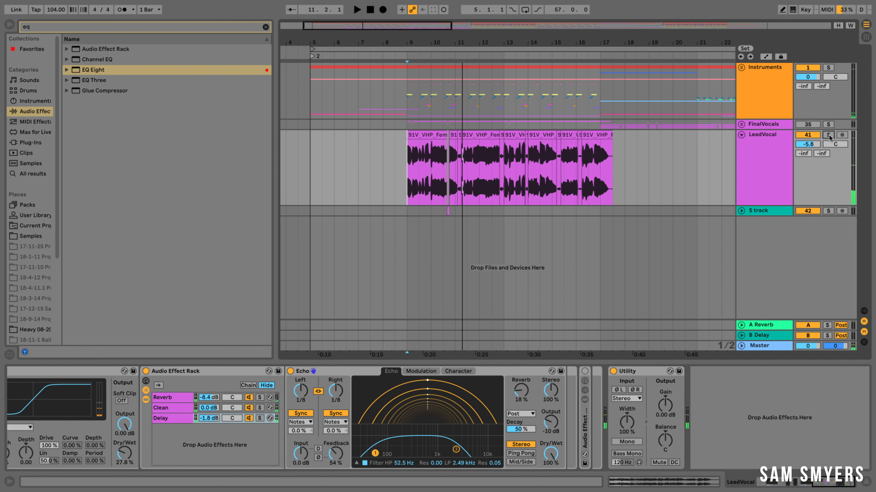
{"action": "left_click_drag", "start_coordinate": [208, 419], "coordinate": [208, 444]}
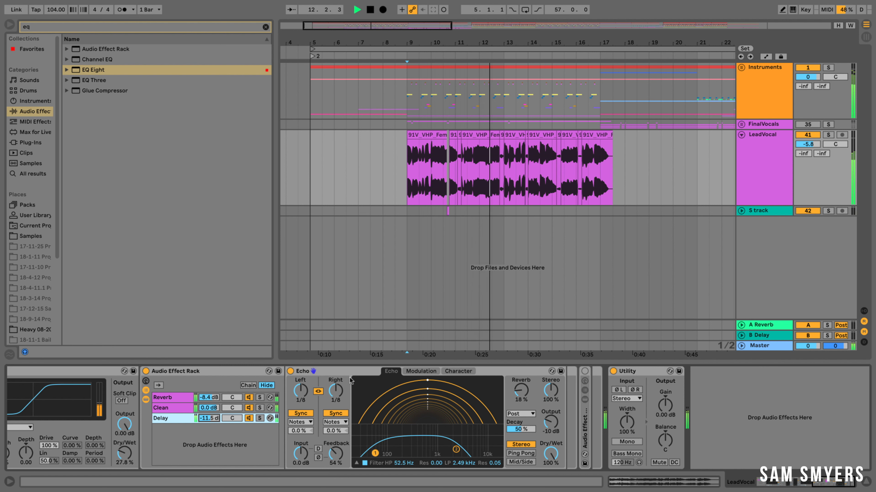
{"action": "key", "text": "space"}
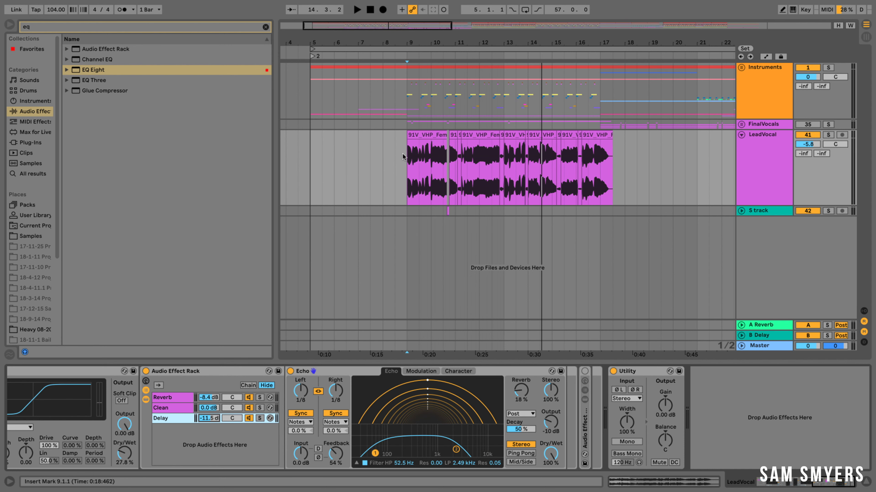
Step: Hide the browser, bring the Slap chain from the deactivated rack into the active rack, and select its Slapback device
{"action": "left_click", "coordinate": [10, 25]}
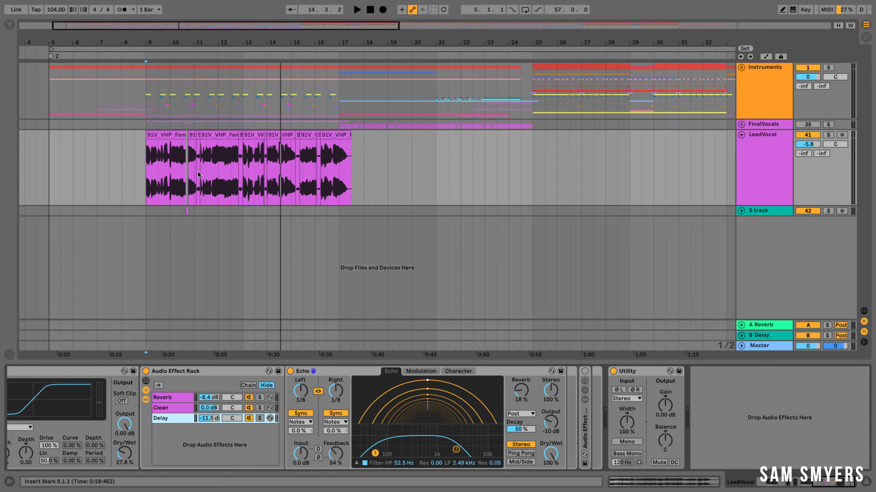
{"action": "scroll", "coordinate": [162, 172], "scroll_direction": "left", "scroll_amount": 3}
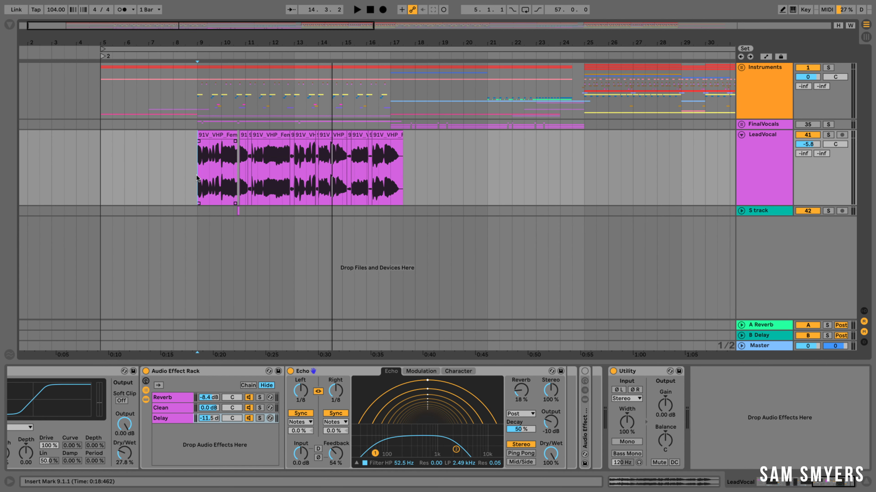
{"action": "scroll", "coordinate": [195, 178], "scroll_direction": "left", "scroll_amount": 1}
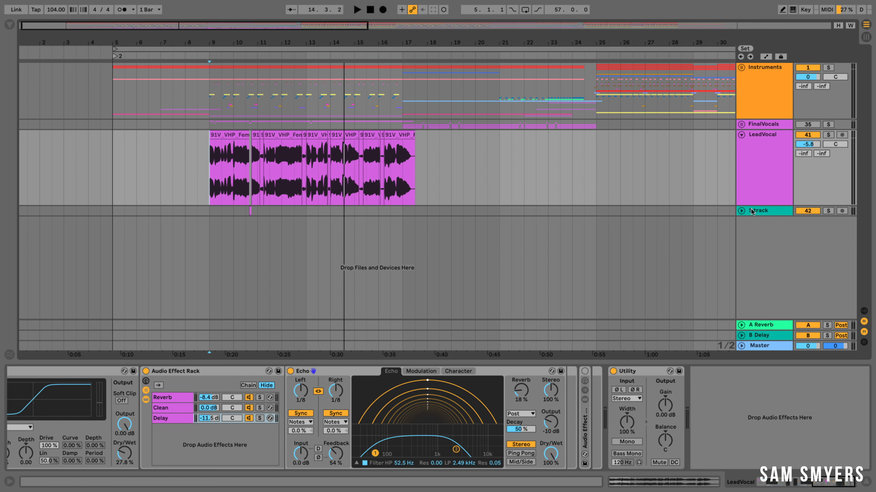
{"action": "double_click", "coordinate": [585, 429]}
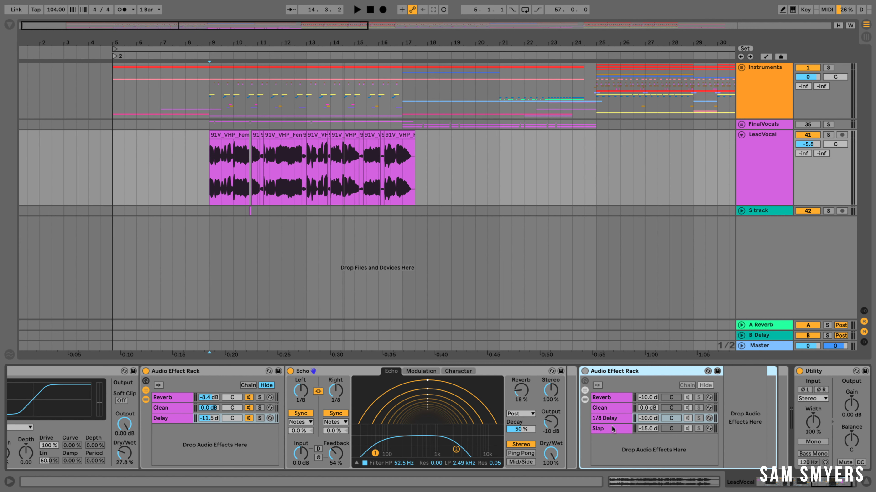
{"action": "left_click_drag", "start_coordinate": [611, 425], "coordinate": [214, 431]}
{"action": "double_click", "coordinate": [598, 372]}
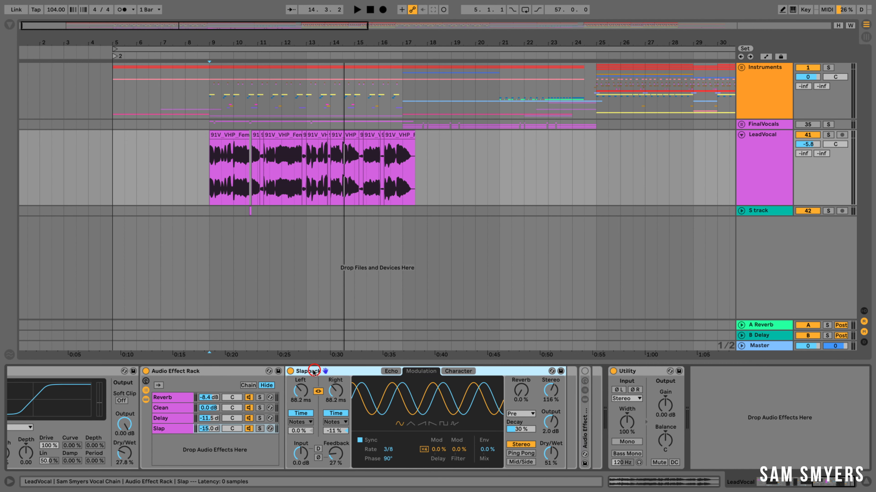
{"action": "left_click", "coordinate": [321, 372]}
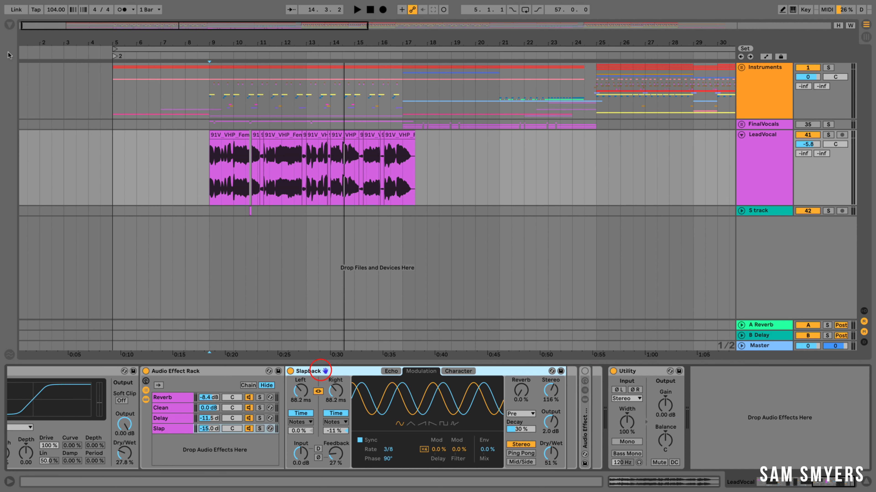
Step: Search the browser for echo and locate the Slapback preset in Echo's Clean Delay folder
{"action": "left_click", "coordinate": [9, 24]}
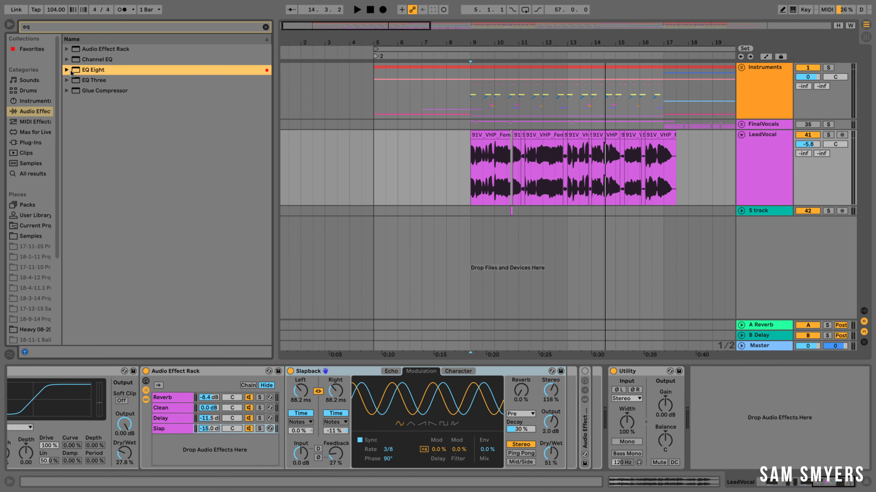
{"action": "left_click", "coordinate": [48, 28]}
{"action": "type", "text": "echo"}
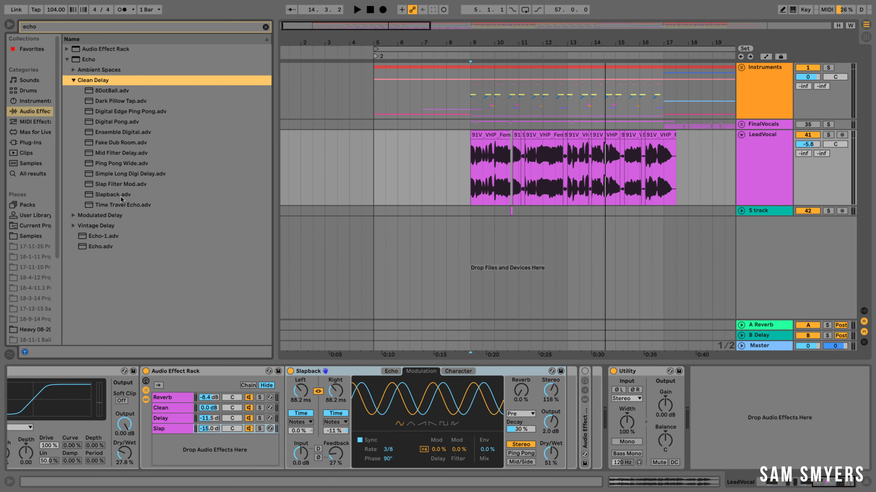
{"action": "left_click", "coordinate": [117, 195]}
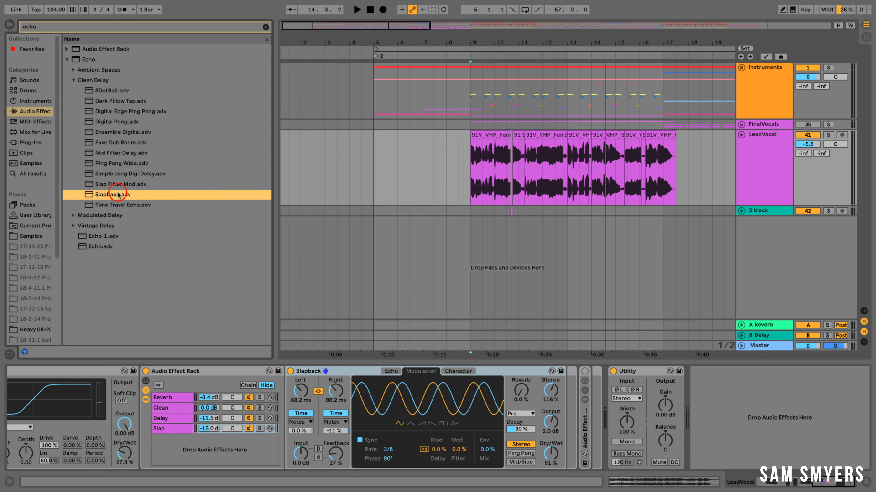
{"action": "left_click", "coordinate": [74, 81]}
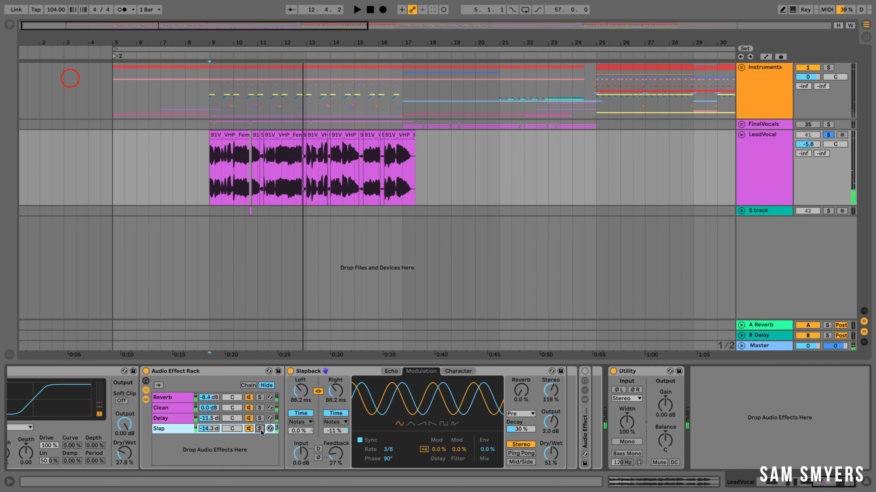
Step: Unsolo LeadVocal and set the Slap chain's volume to -15.0 dB while playing the mix
{"action": "double_click", "coordinate": [210, 429]}
{"action": "key", "text": "space"}
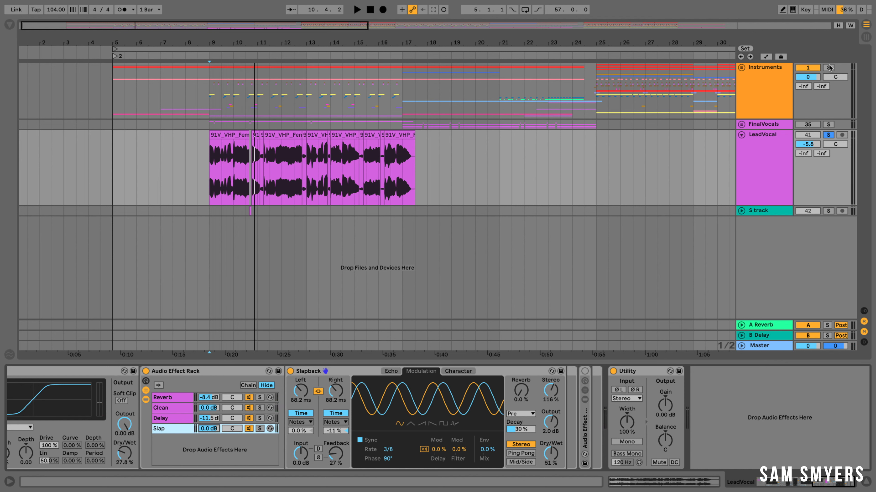
{"action": "left_click", "coordinate": [829, 135]}
{"action": "key", "text": "space"}
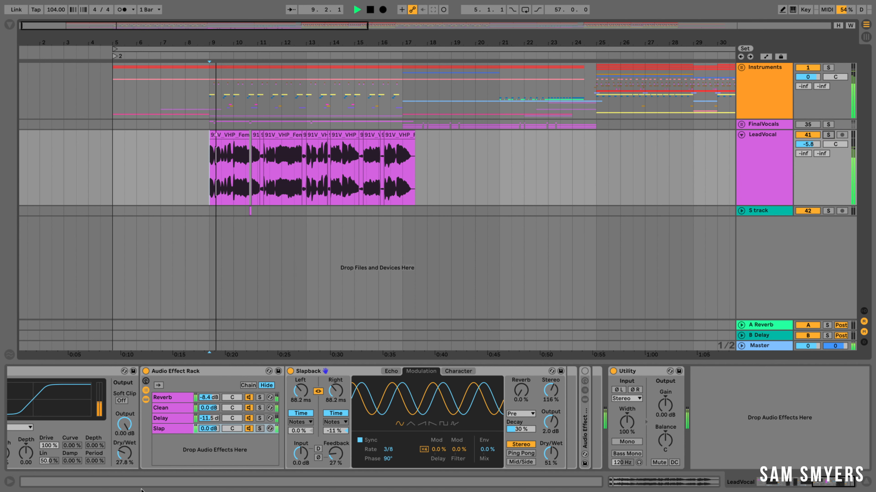
{"action": "left_click_drag", "start_coordinate": [209, 427], "coordinate": [209, 482]}
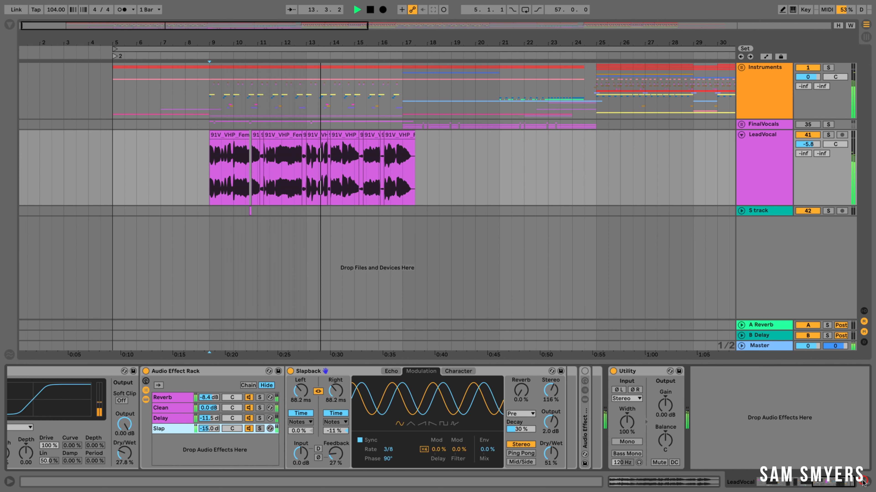
Step: Hide the device view and briefly unfold the FinalVocals group to look at its vocal tracks
{"action": "key", "text": "super+alt+l"}
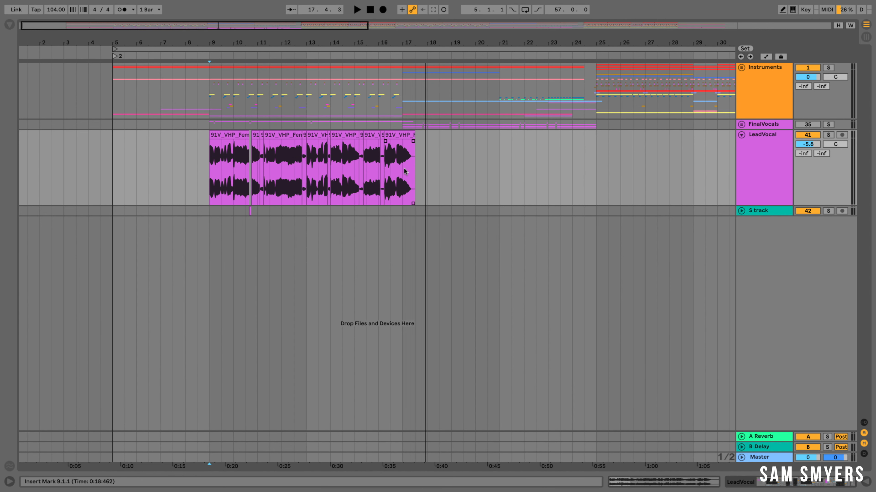
{"action": "left_click", "coordinate": [740, 124]}
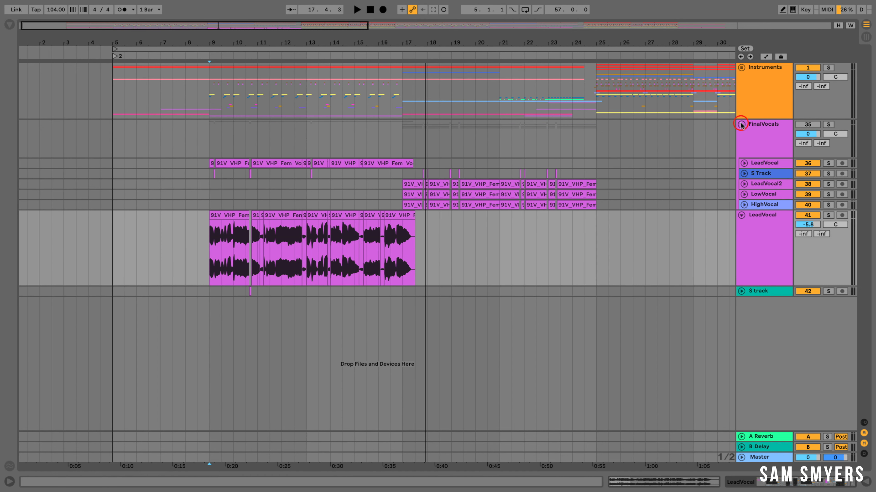
{"action": "left_click", "coordinate": [741, 125]}
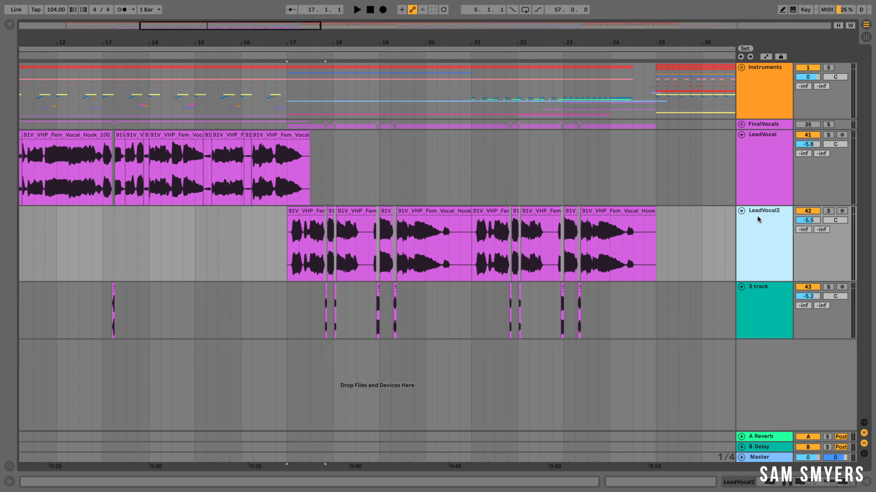
Step: Show LeadVocal2's device chain and place the playback start just before the track's first clip
{"action": "left_click", "coordinate": [287, 241]}
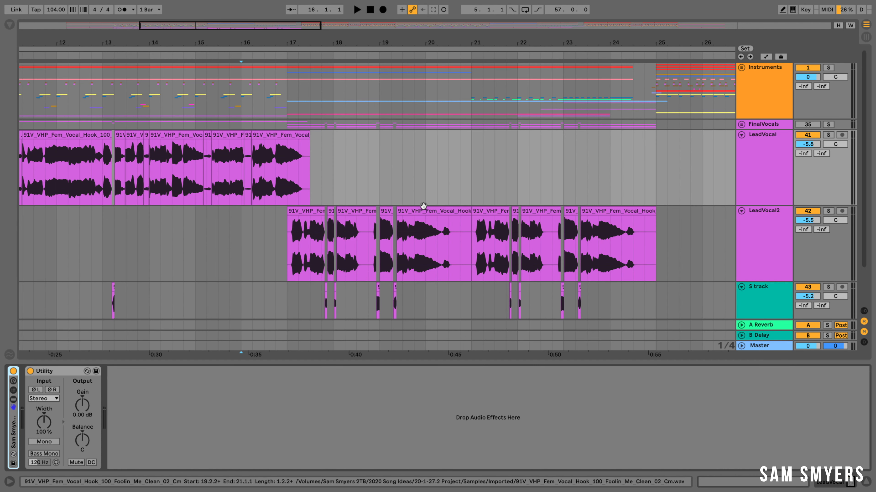
{"action": "left_click_drag", "start_coordinate": [269, 238], "coordinate": [678, 251]}
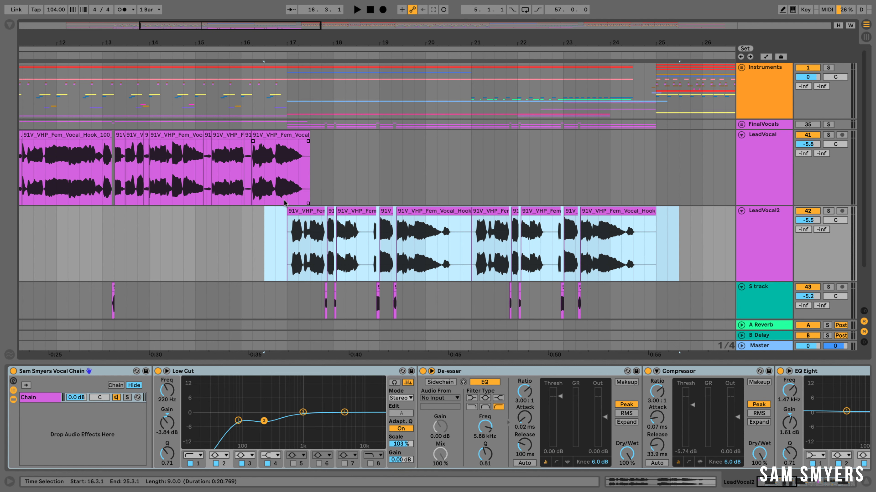
{"action": "left_click", "coordinate": [771, 236]}
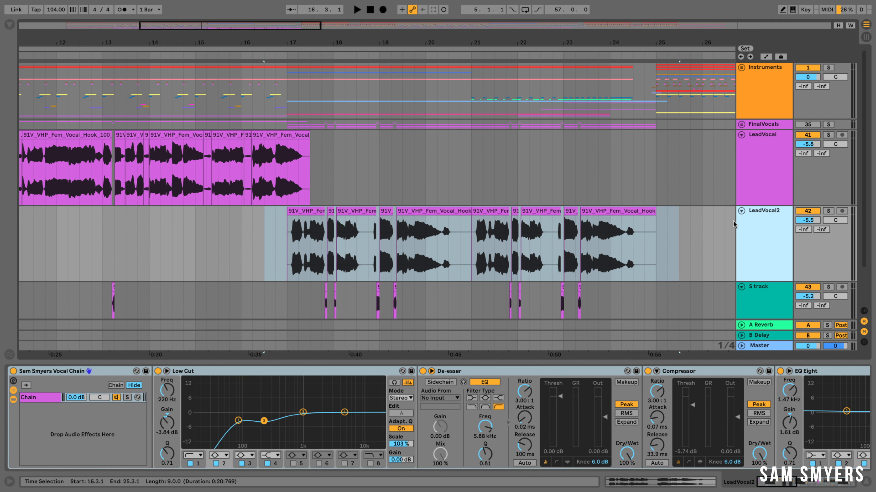
{"action": "left_click", "coordinate": [276, 241]}
{"action": "left_click", "coordinate": [276, 241]}
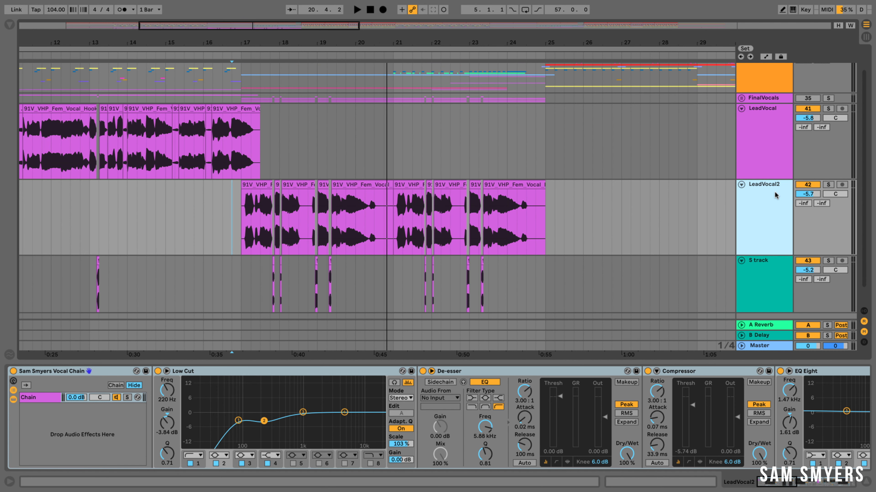
Step: Duplicate the LeadVocal2 track and consolidate the copy's clips from bar 17 to 25 into one clip
{"action": "right_click", "coordinate": [771, 195]}
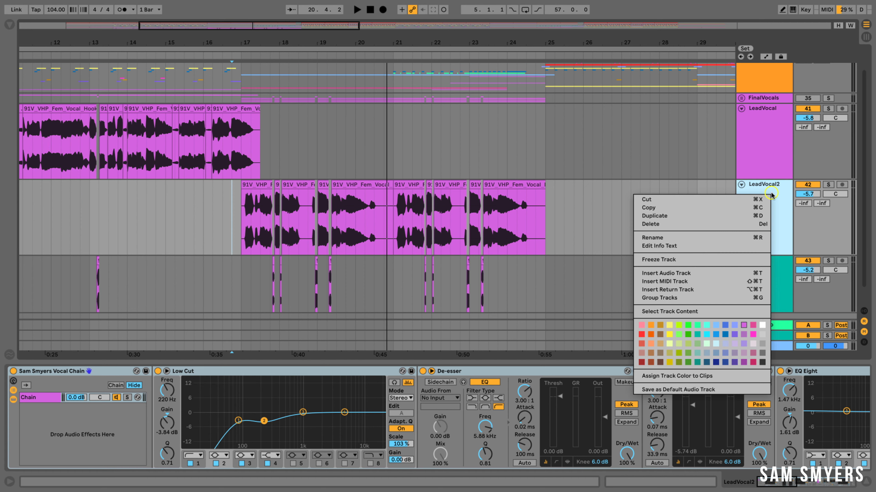
{"action": "left_click", "coordinate": [712, 221]}
{"action": "left_click_drag", "start_coordinate": [544, 278], "coordinate": [241, 278]}
{"action": "right_click", "coordinate": [254, 247]}
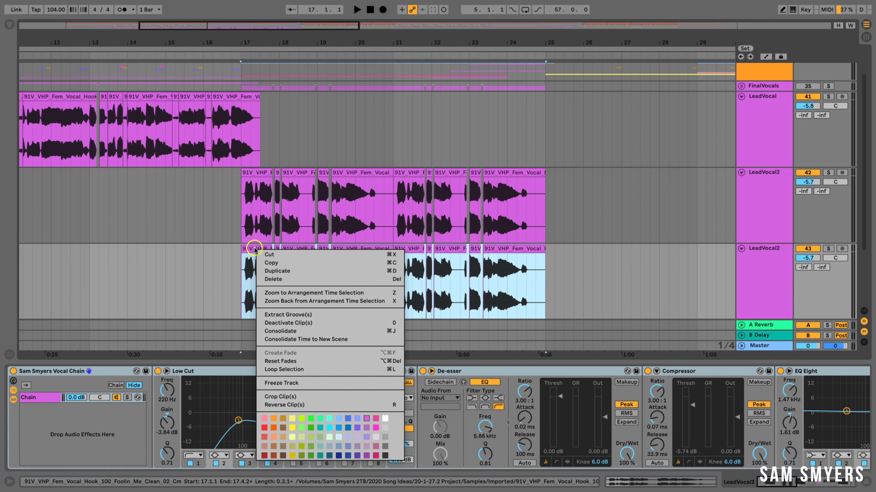
{"action": "left_click", "coordinate": [304, 331]}
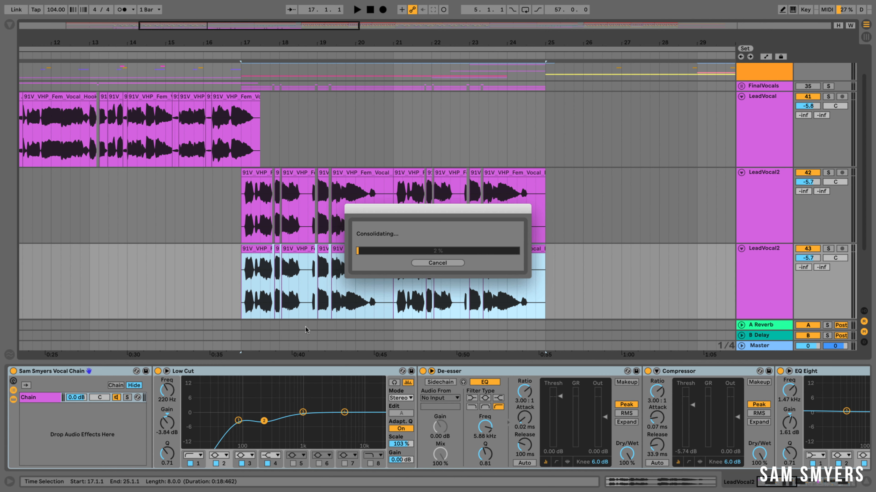
Step: Solo the duplicated LeadVocal2 track and open its consolidated clip's sample settings
{"action": "left_click", "coordinate": [268, 280]}
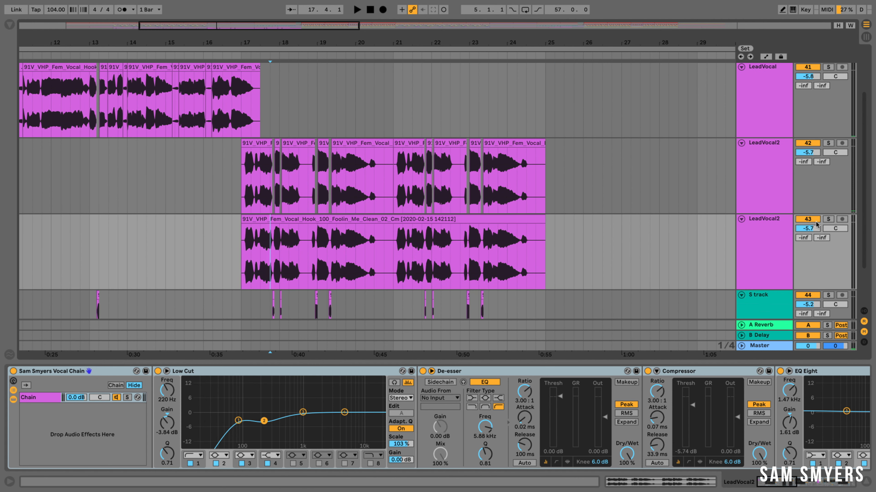
{"action": "left_click", "coordinate": [827, 220]}
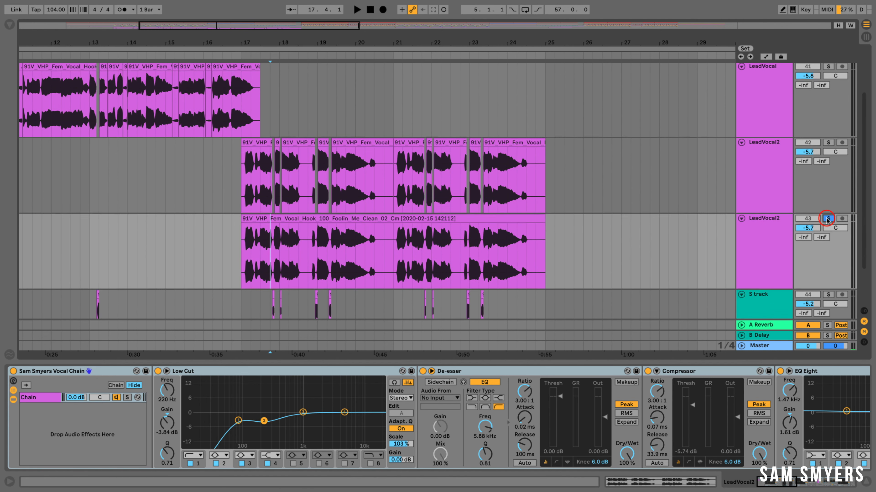
{"action": "left_click", "coordinate": [272, 219]}
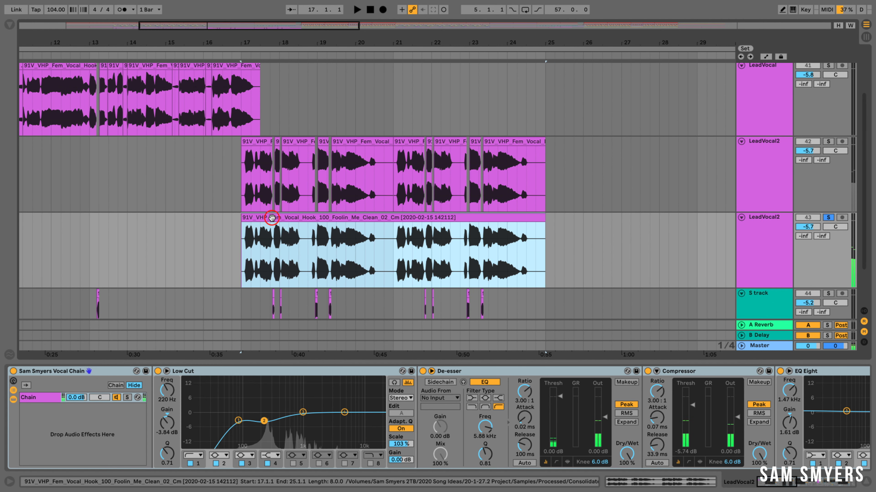
{"action": "double_click", "coordinate": [310, 217]}
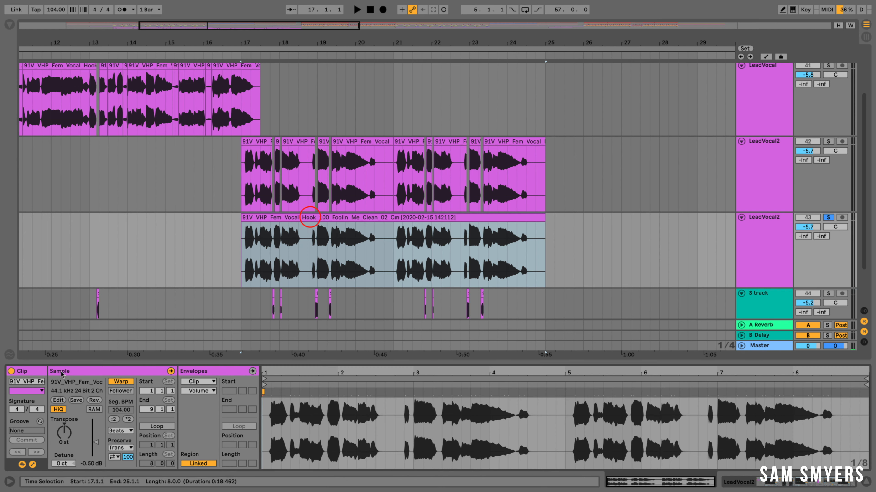
Step: Transpose the consolidated clip by -12 st, set its warp mode to Complex, and play it soloed
{"action": "left_click", "coordinate": [65, 434]}
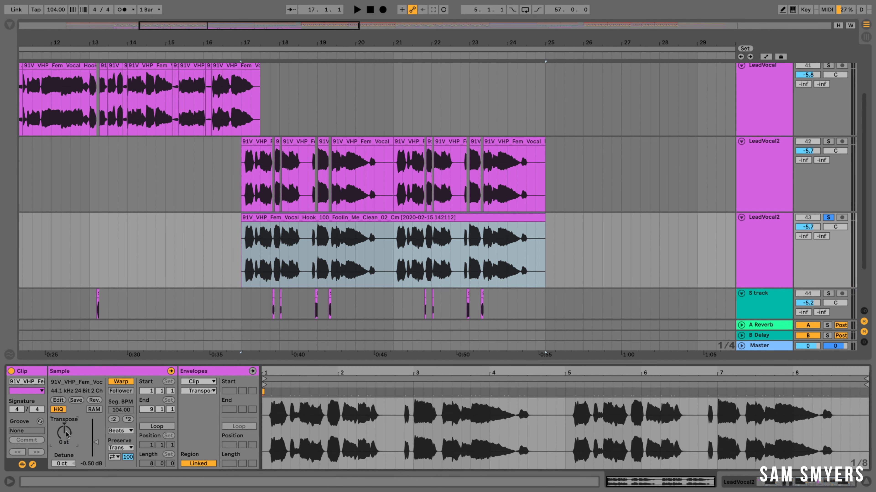
{"action": "type", "text": "-12"}
{"action": "key", "text": "Return"}
{"action": "left_click", "coordinate": [121, 432]}
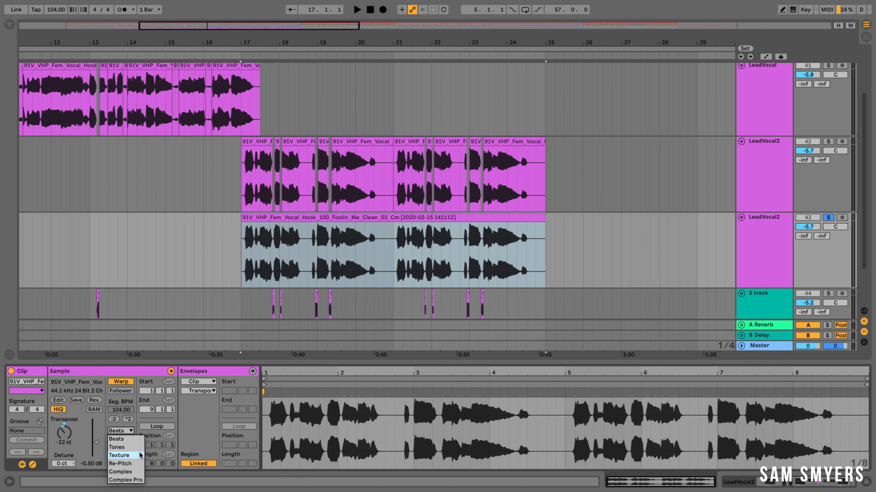
{"action": "left_click", "coordinate": [137, 473]}
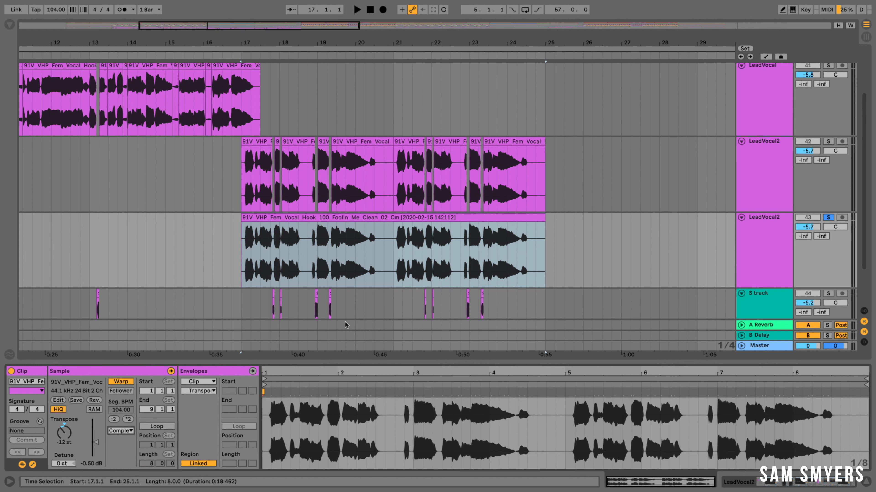
{"action": "key", "text": "space"}
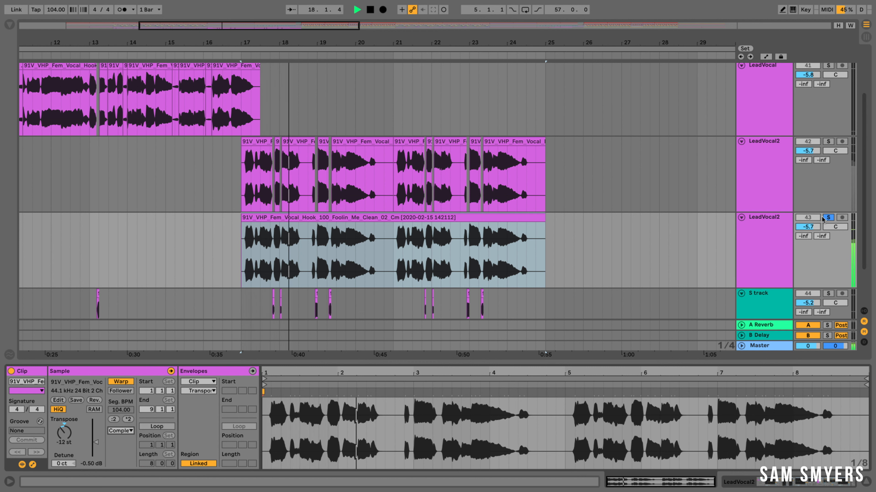
{"action": "key", "text": "space"}
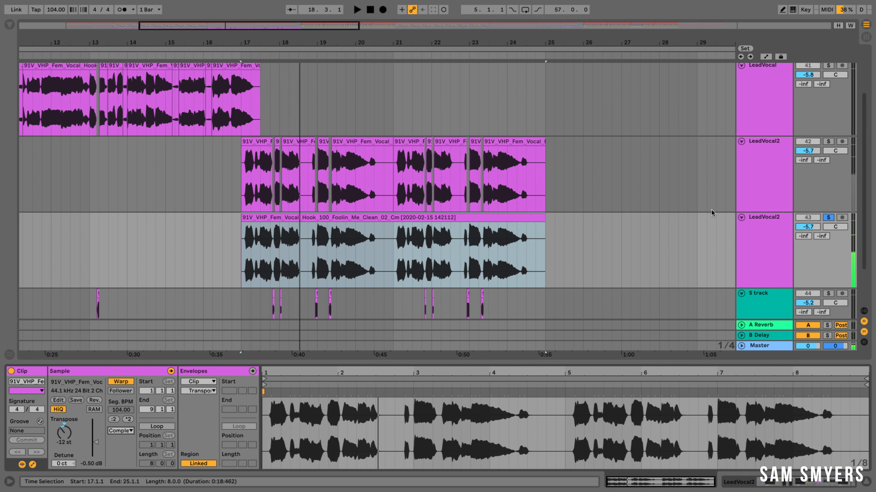
Step: Unsolo the duplicated LeadVocal2 track and lower its volume to -11.1 dB, checking the level against the mix
{"action": "left_click", "coordinate": [828, 217]}
{"action": "key", "text": "space"}
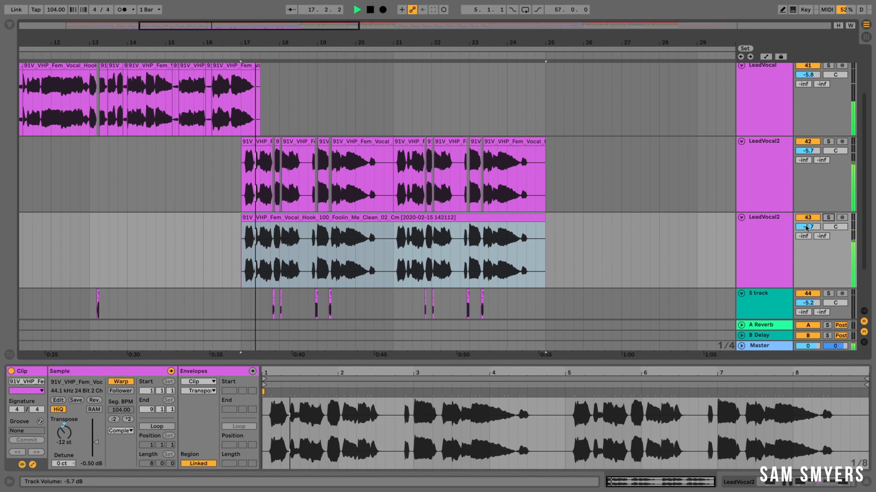
{"action": "left_click_drag", "start_coordinate": [806, 228], "coordinate": [806, 234]}
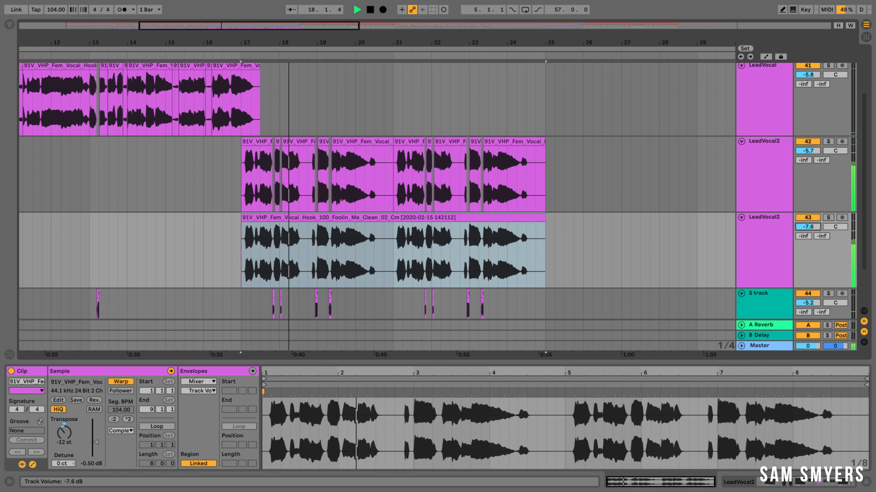
{"action": "key", "text": "space"}
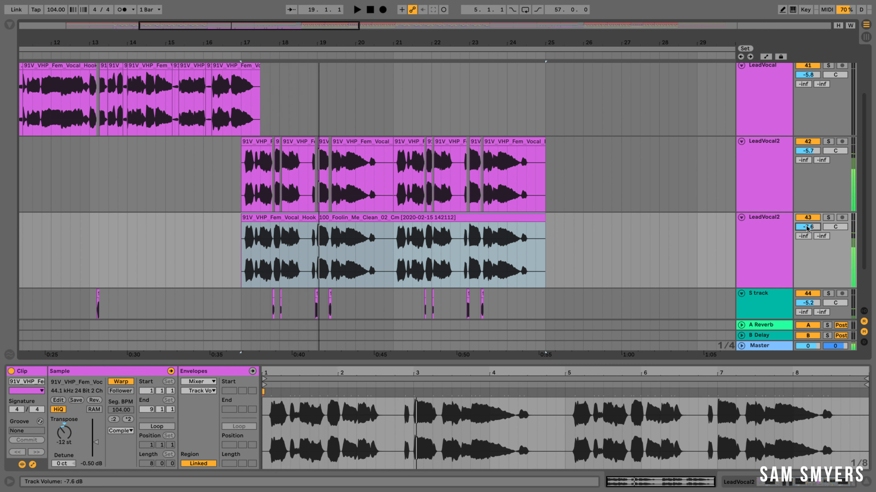
{"action": "left_click_drag", "start_coordinate": [807, 227], "coordinate": [808, 239]}
{"action": "key", "text": "space"}
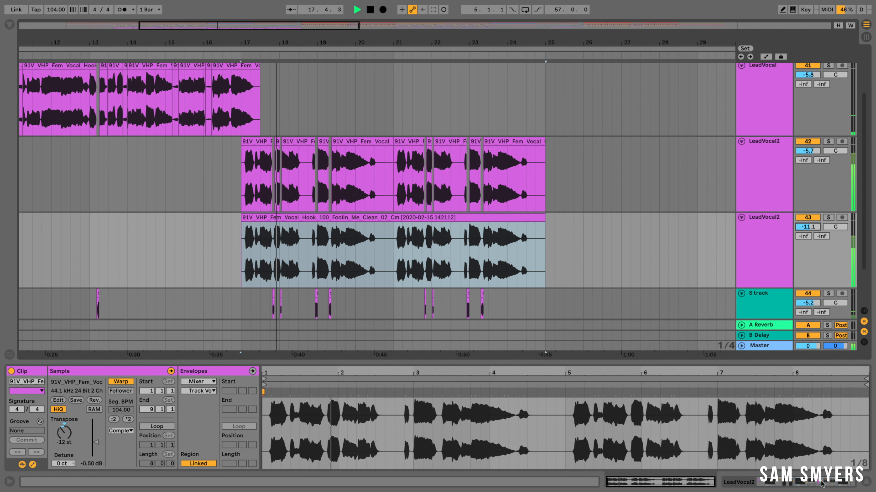
Step: In the duplicate track's EQ Eight, set band 4's gain to 3.60 dB and band 3 to 1.44 kHz with 1.12 dB gain
{"action": "left_click", "coordinate": [812, 484]}
{"action": "scroll", "coordinate": [592, 403], "scroll_direction": "right", "scroll_amount": 5}
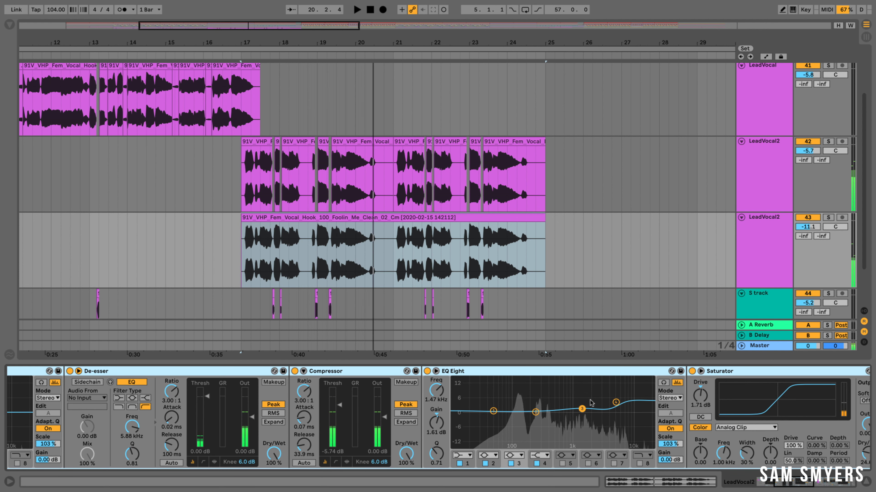
{"action": "key", "text": "space"}
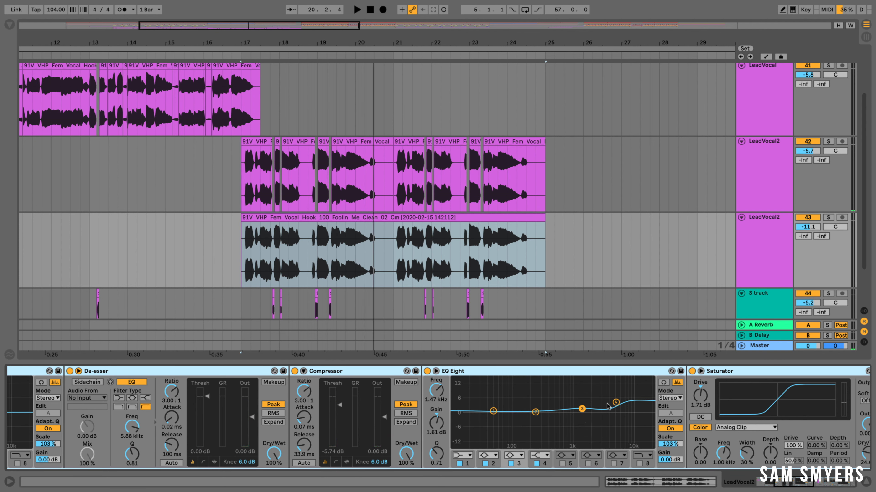
{"action": "left_click", "coordinate": [615, 403]}
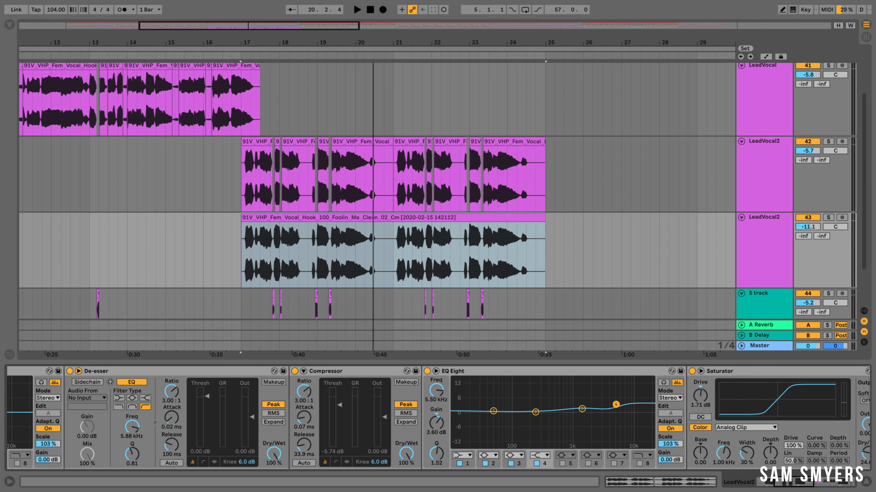
{"action": "left_click", "coordinate": [582, 410]}
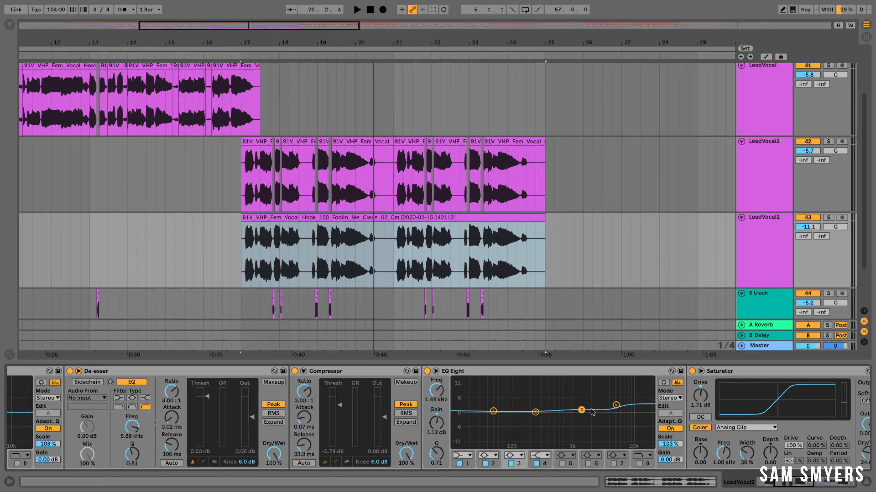
{"action": "scroll", "coordinate": [607, 411], "scroll_direction": "left", "scroll_amount": 5}
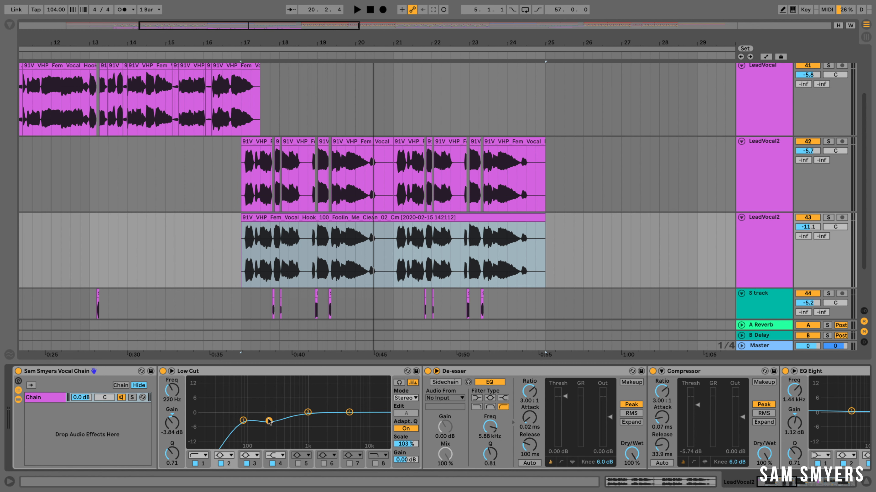
Step: Shift band 2 of the octave-down track's Low Cut EQ to a lower frequency with a deeper cut while auditioning the mix
{"action": "key", "text": "space"}
{"action": "left_click_drag", "start_coordinate": [269, 421], "coordinate": [259, 426]}
{"action": "left_click", "coordinate": [243, 420]}
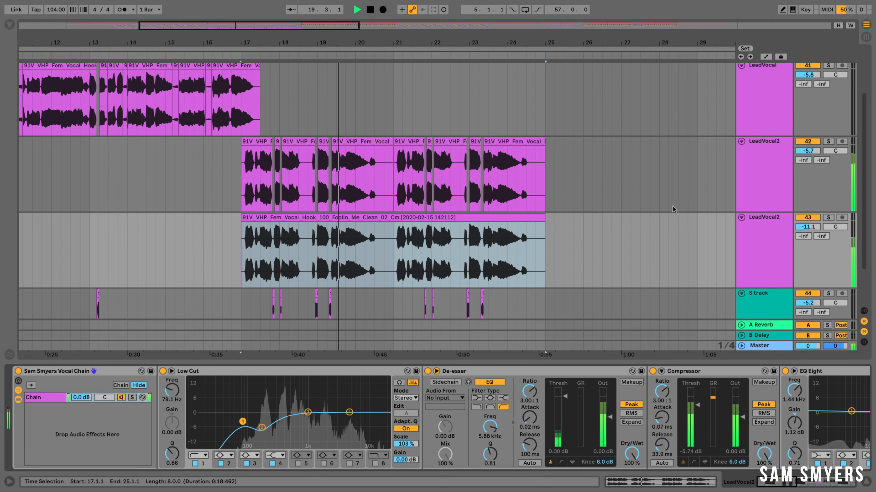
{"action": "key", "text": "space"}
Step: Lower the octave-down track's volume to -13.5 dB and set its Utility gain to -5 dB
{"action": "left_click_drag", "start_coordinate": [810, 225], "coordinate": [811, 227]}
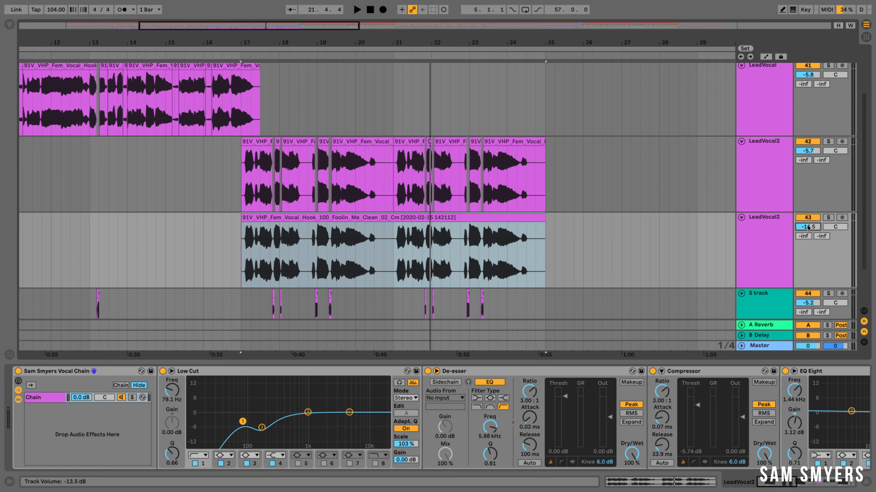
{"action": "scroll", "coordinate": [682, 404], "scroll_direction": "right", "scroll_amount": 5}
{"action": "scroll", "coordinate": [684, 403], "scroll_direction": "right", "scroll_amount": 10}
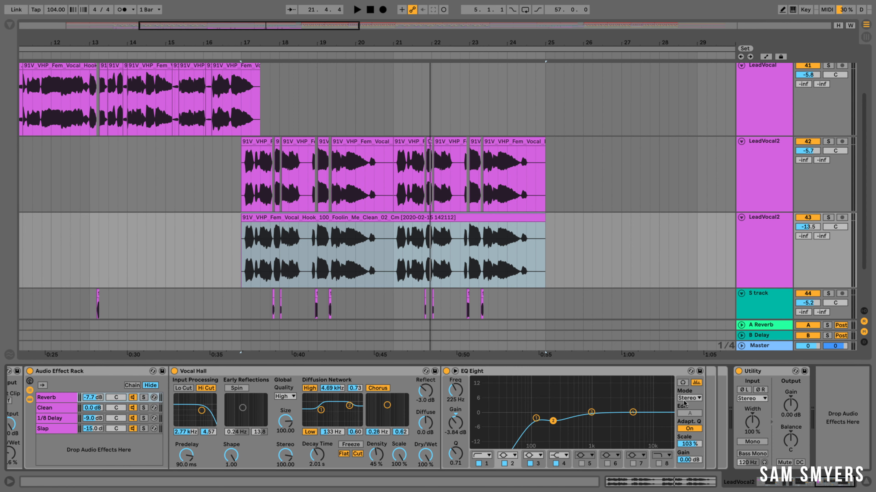
{"action": "left_click", "coordinate": [790, 405]}
{"action": "type", "text": "-5"}
{"action": "key", "text": "Return"}
Step: Duplicate the octave-down LeadVocal2 track and transpose the new copy's clip to 12 st
{"action": "scroll", "coordinate": [786, 249], "scroll_direction": "down", "scroll_amount": 2}
{"action": "right_click", "coordinate": [762, 198]}
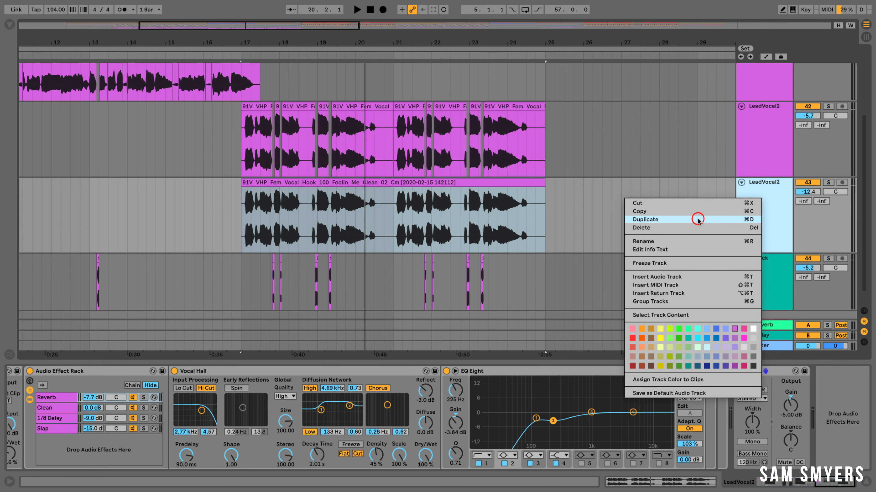
{"action": "left_click", "coordinate": [697, 219]}
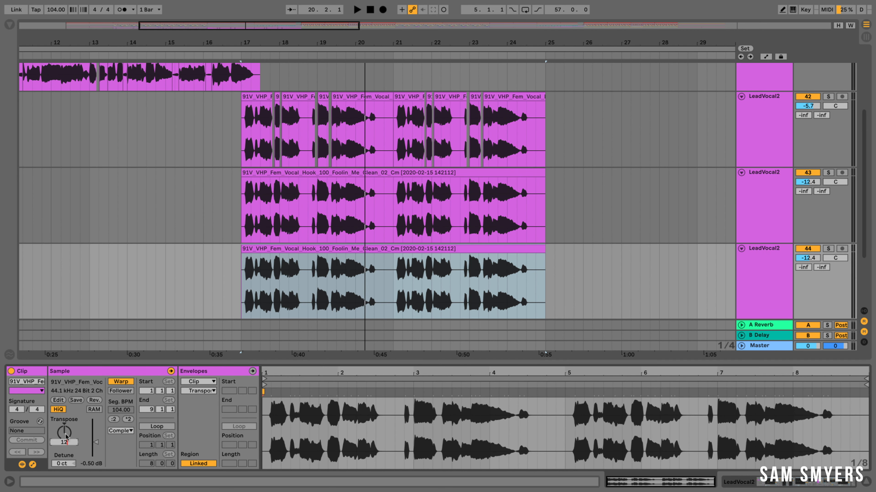
{"action": "key", "text": "Return"}
Step: Solo all three LeadVocal2 tracks together during playback to hear the original with both octave layers
{"action": "key", "text": "space"}
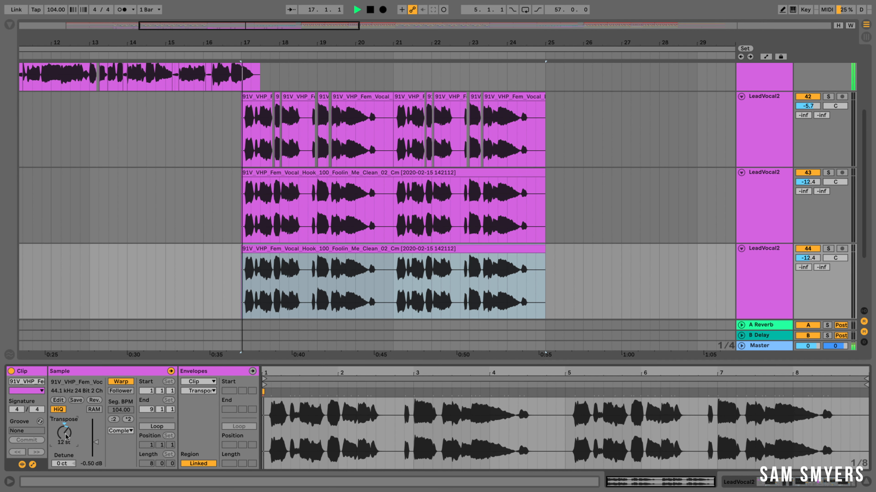
{"action": "left_click", "coordinate": [828, 249]}
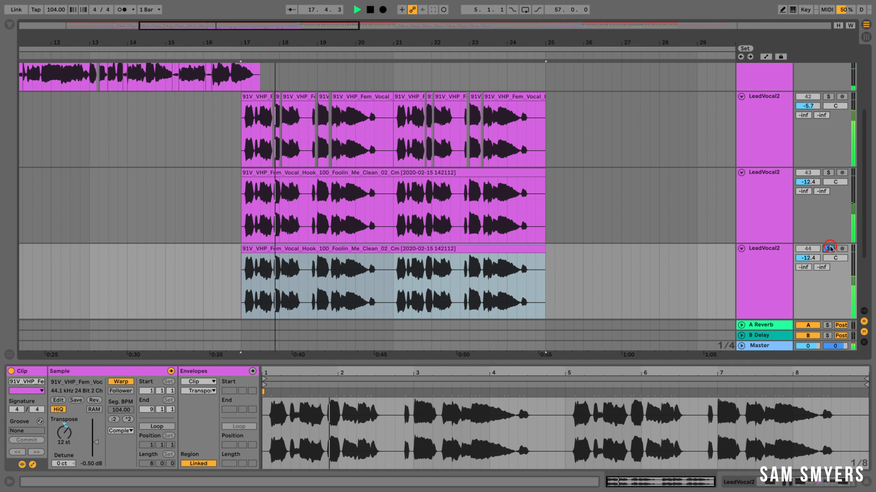
{"action": "left_click", "coordinate": [828, 97], "text": "super"}
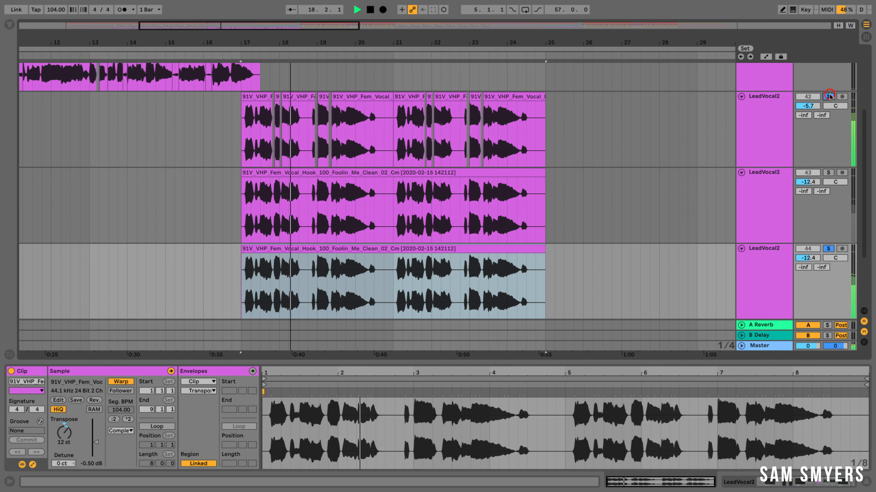
{"action": "left_click", "coordinate": [827, 173], "text": "super"}
{"action": "key", "text": "space"}
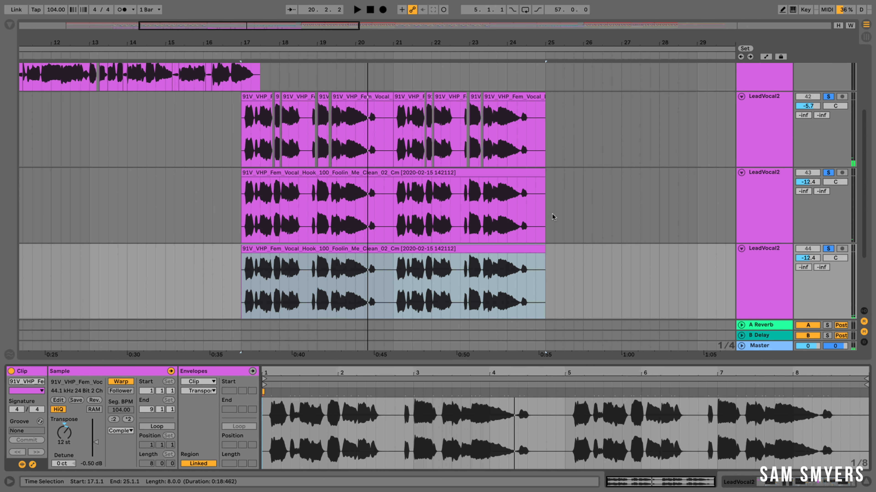
Step: Audition the soloed octave-up clip in the Complex Pro and Complex warp modes
{"action": "mouse_move", "coordinate": [541, 257]}
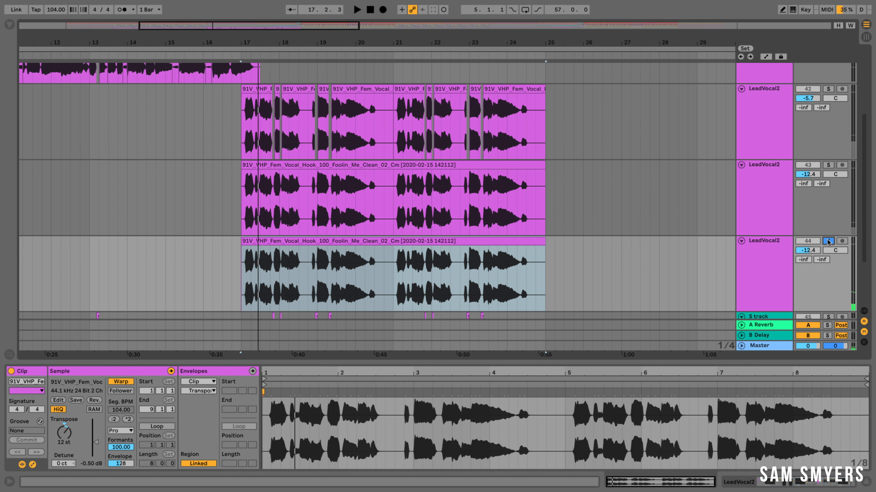
{"action": "left_click", "coordinate": [120, 431]}
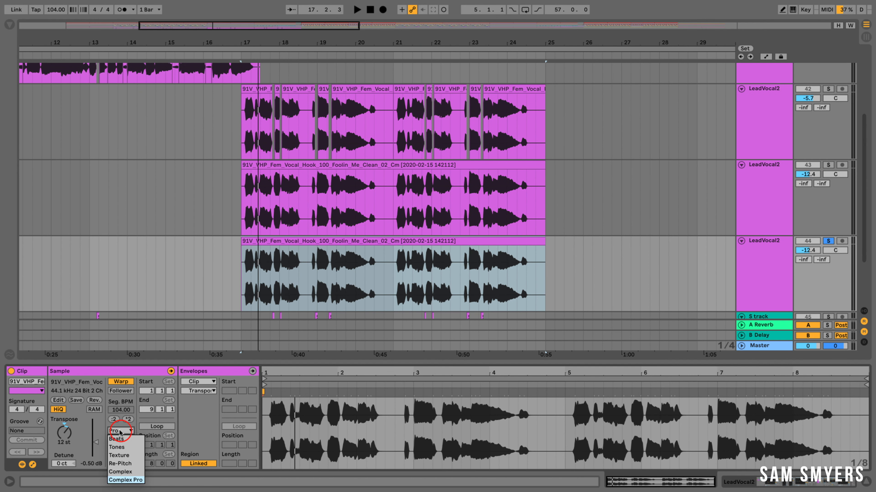
{"action": "left_click", "coordinate": [137, 481]}
{"action": "key", "text": "space"}
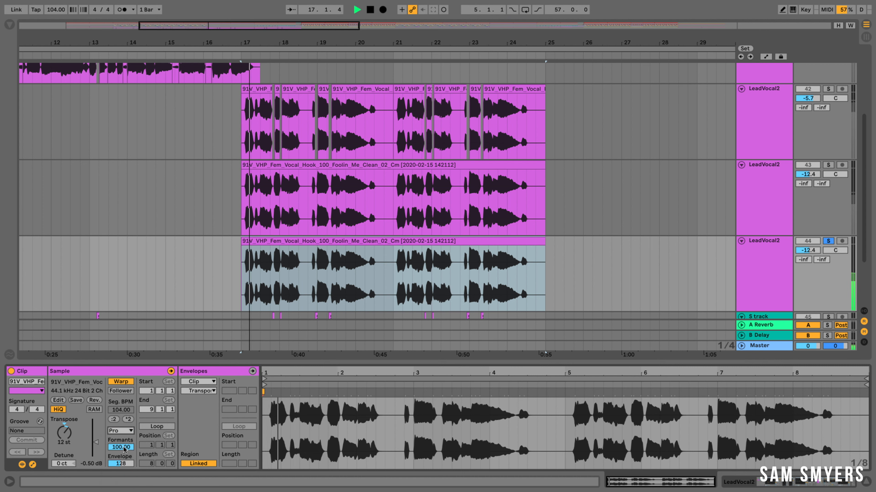
{"action": "left_click", "coordinate": [121, 431]}
{"action": "left_click", "coordinate": [129, 472]}
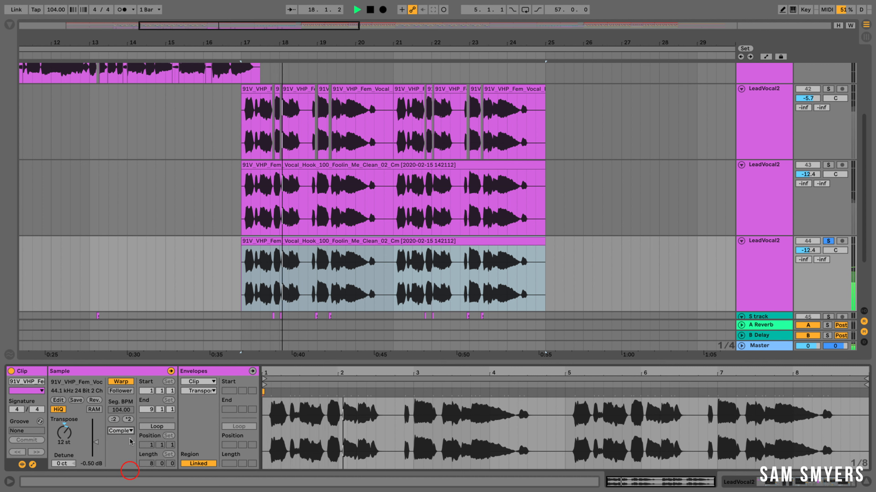
{"action": "key", "text": "space"}
Step: Set the octave-up clip's warp mode to Complex Pro and play it soloed
{"action": "left_click", "coordinate": [129, 432]}
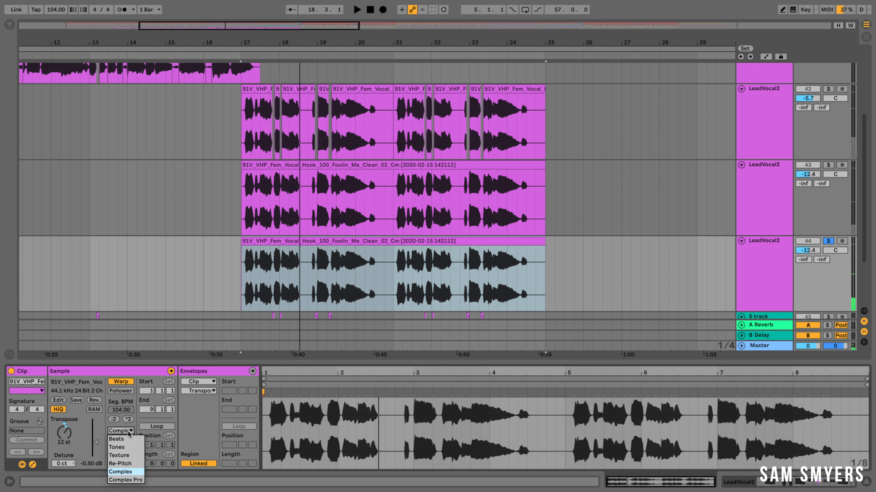
{"action": "left_click", "coordinate": [126, 481]}
{"action": "key", "text": "space"}
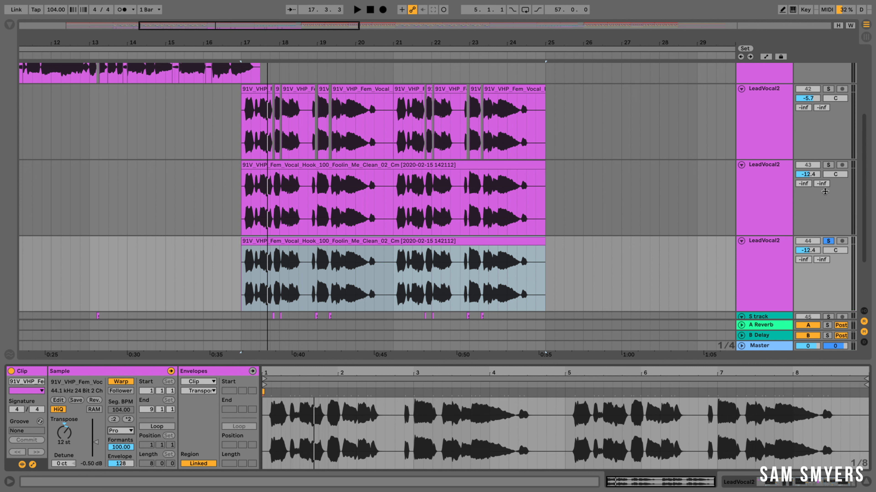
Step: Unsolo the octave-up track and play it within the full mix
{"action": "left_click", "coordinate": [828, 241]}
{"action": "key", "text": "space"}
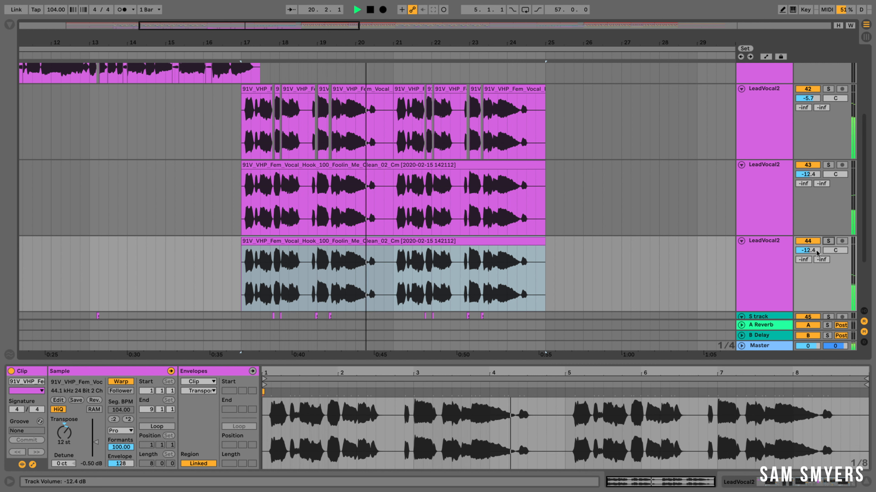
{"action": "key", "text": "space"}
Step: Mute both octave layers and play the mix with only the original LeadVocal2 for comparison
{"action": "left_click", "coordinate": [807, 241]}
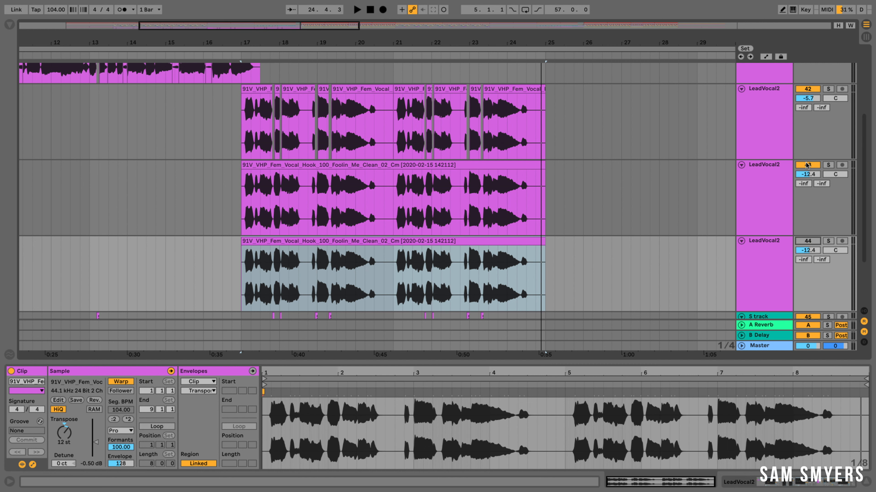
{"action": "left_click", "coordinate": [807, 165]}
{"action": "key", "text": "space"}
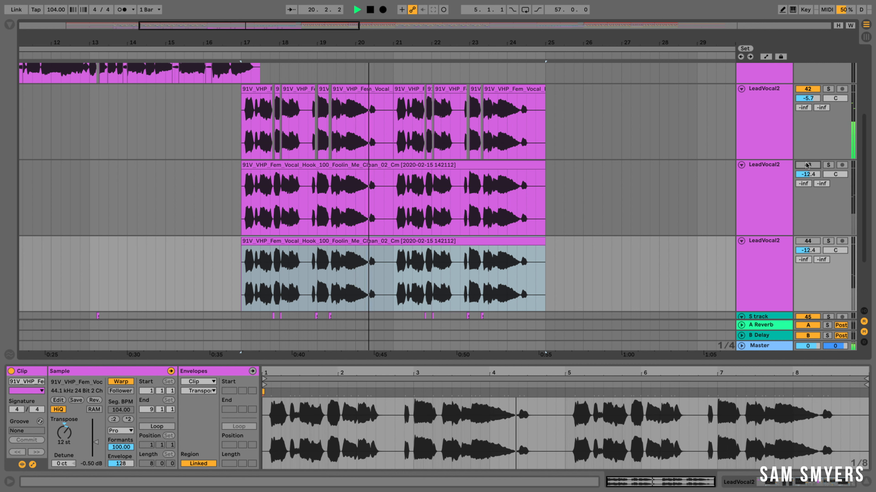
{"action": "key", "text": "space"}
Step: Reactivate both octave layers, raise the octave-up track's volume to -11.7 dB, and play the mix
{"action": "left_click", "coordinate": [807, 165]}
{"action": "left_click", "coordinate": [807, 241]}
{"action": "left_click_drag", "start_coordinate": [807, 250], "coordinate": [808, 248]}
{"action": "key", "text": "space"}
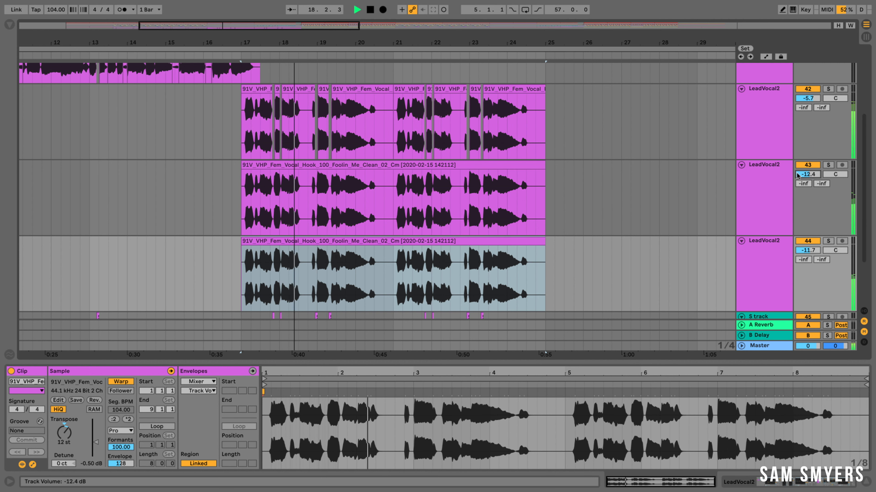
{"action": "left_click", "coordinate": [607, 195]}
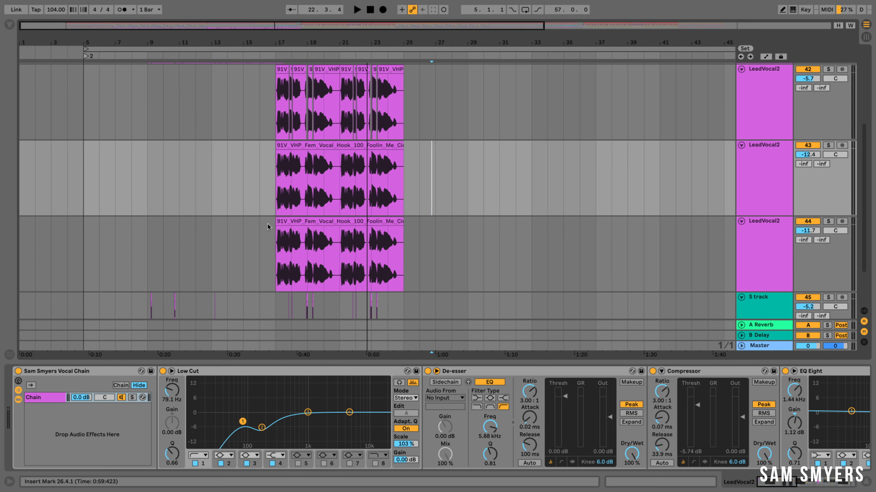
{"action": "scroll", "coordinate": [241, 224], "scroll_direction": "up", "scroll_amount": 5}
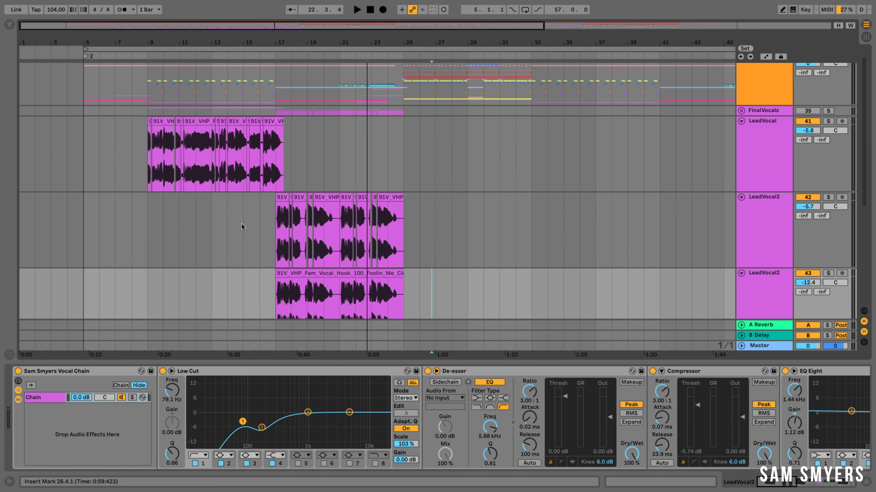